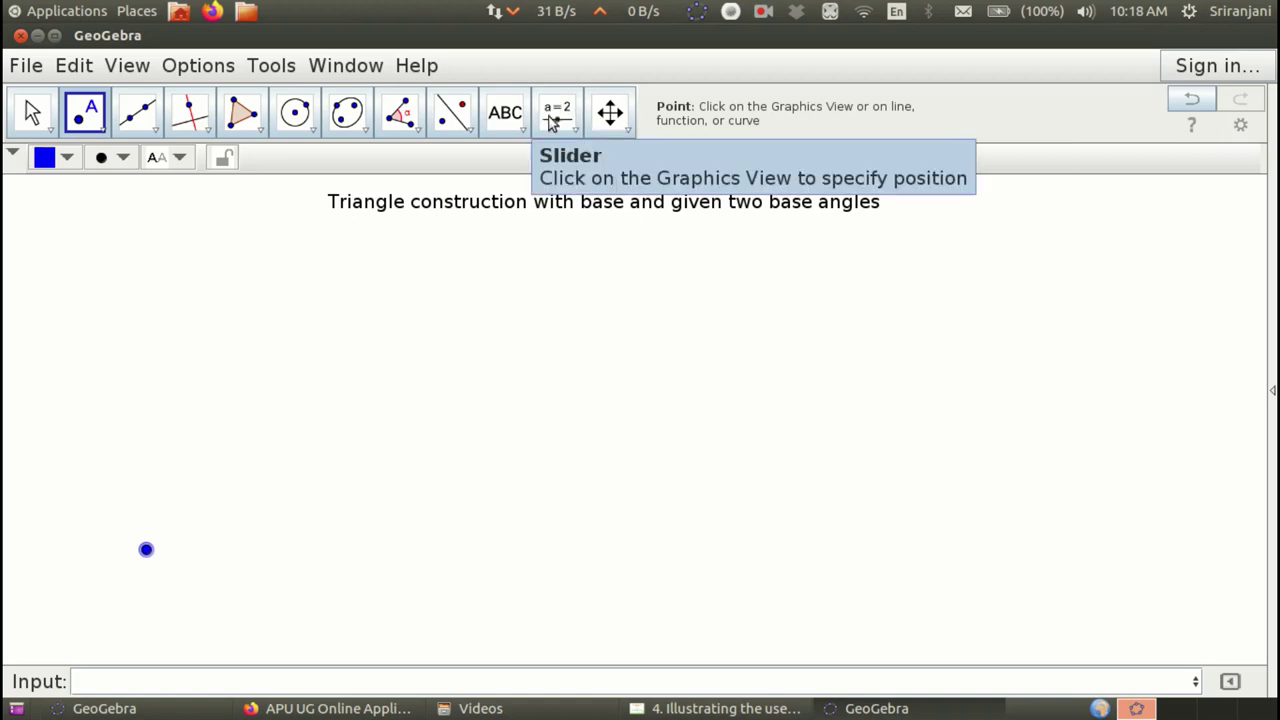
- Create an integer slider named Base with a minimum of 5, a maximum of 30 and an increment of 1
click(576, 138)
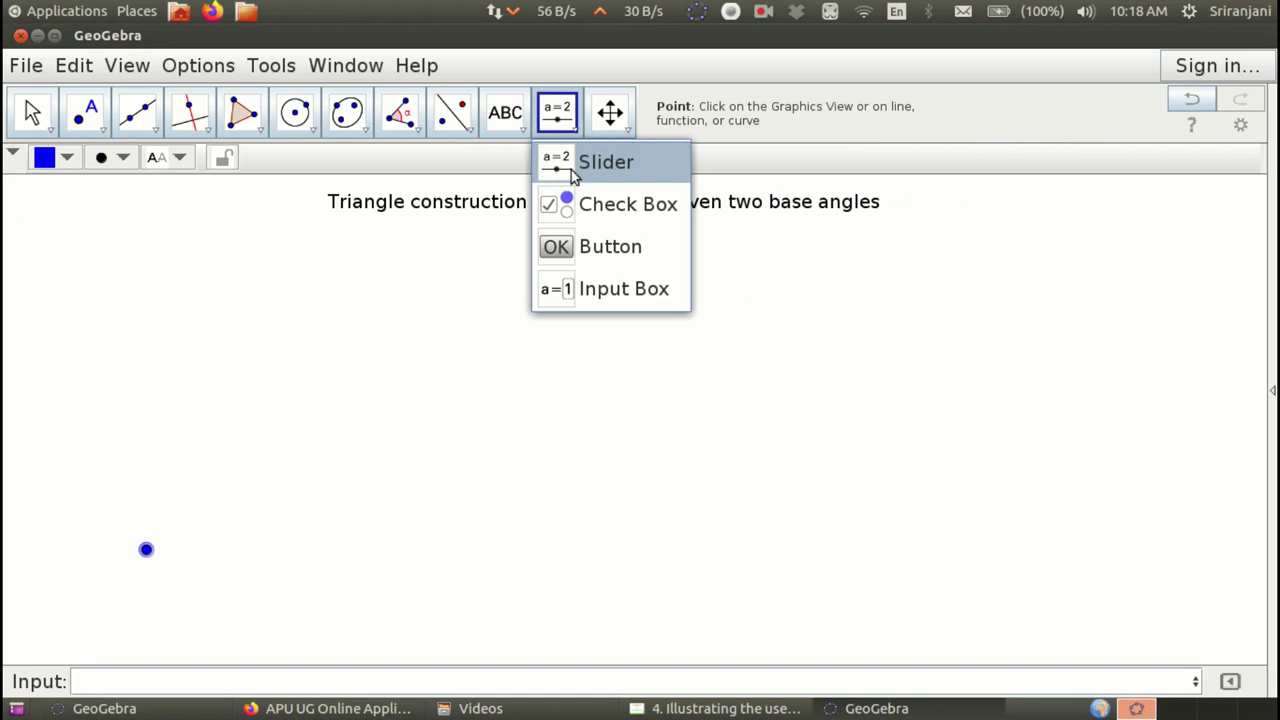
click(603, 168)
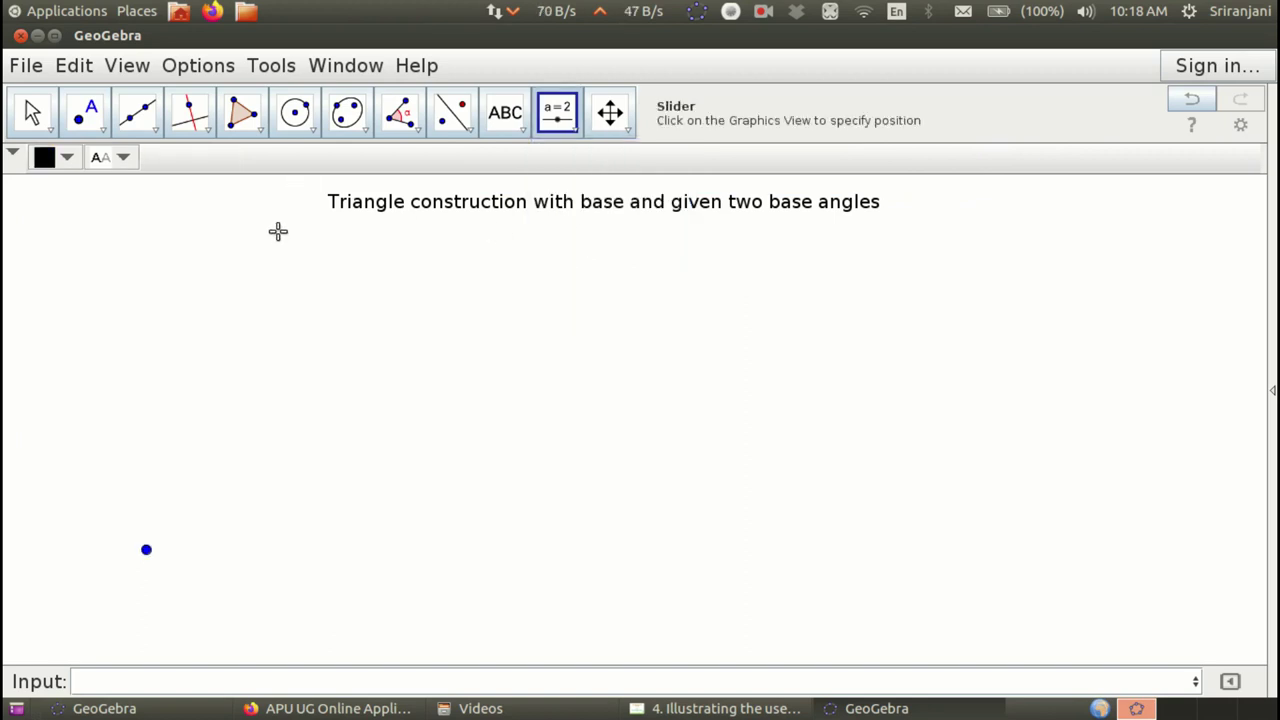
click(400, 255)
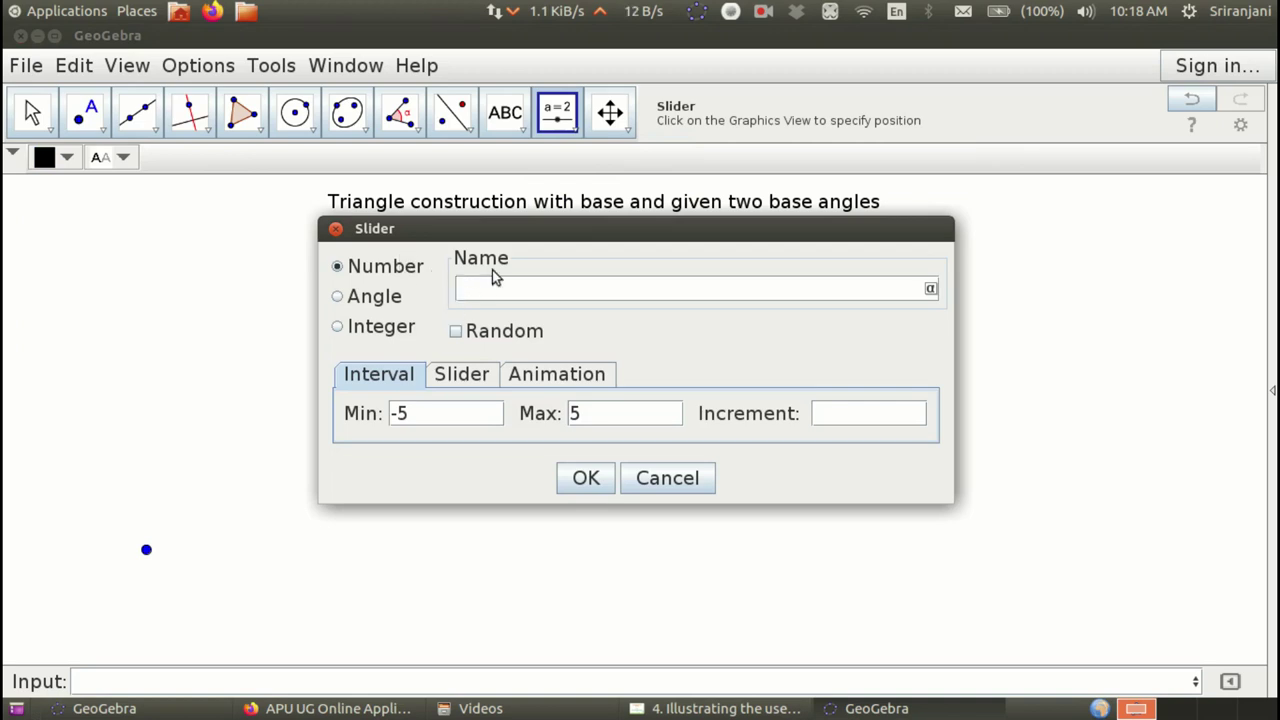
text(Base)
click(345, 330)
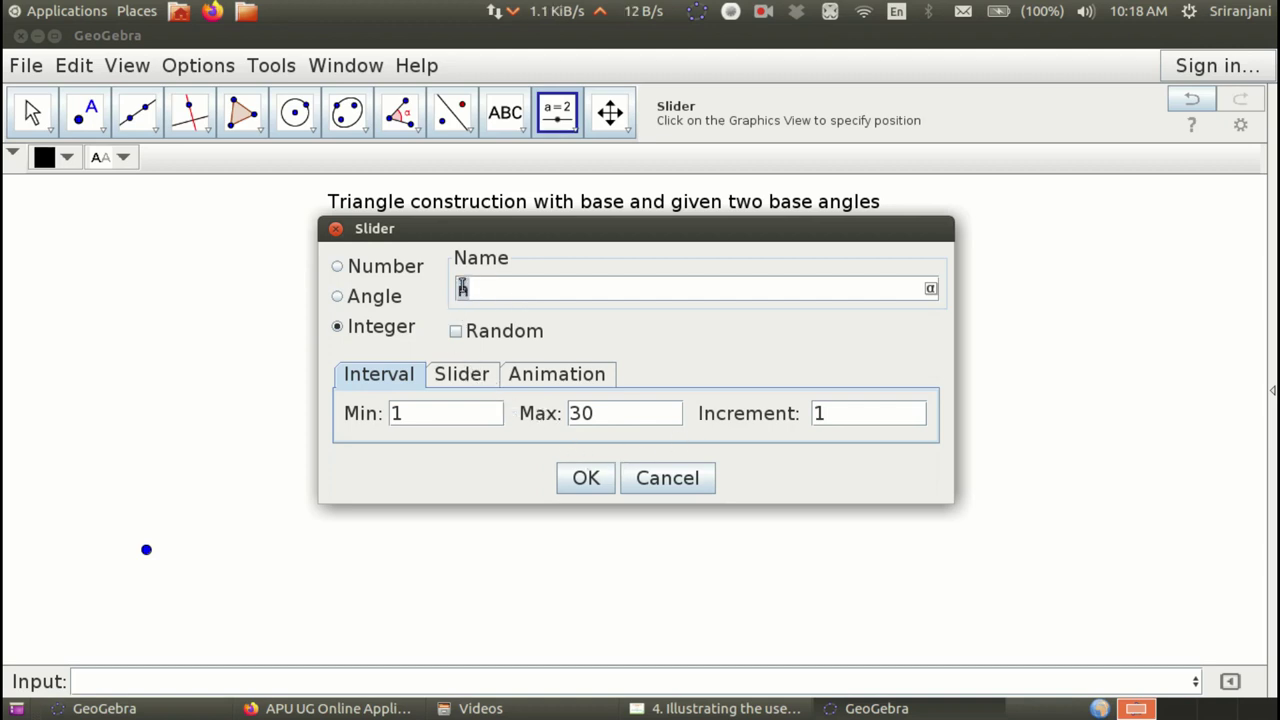
text(Base)
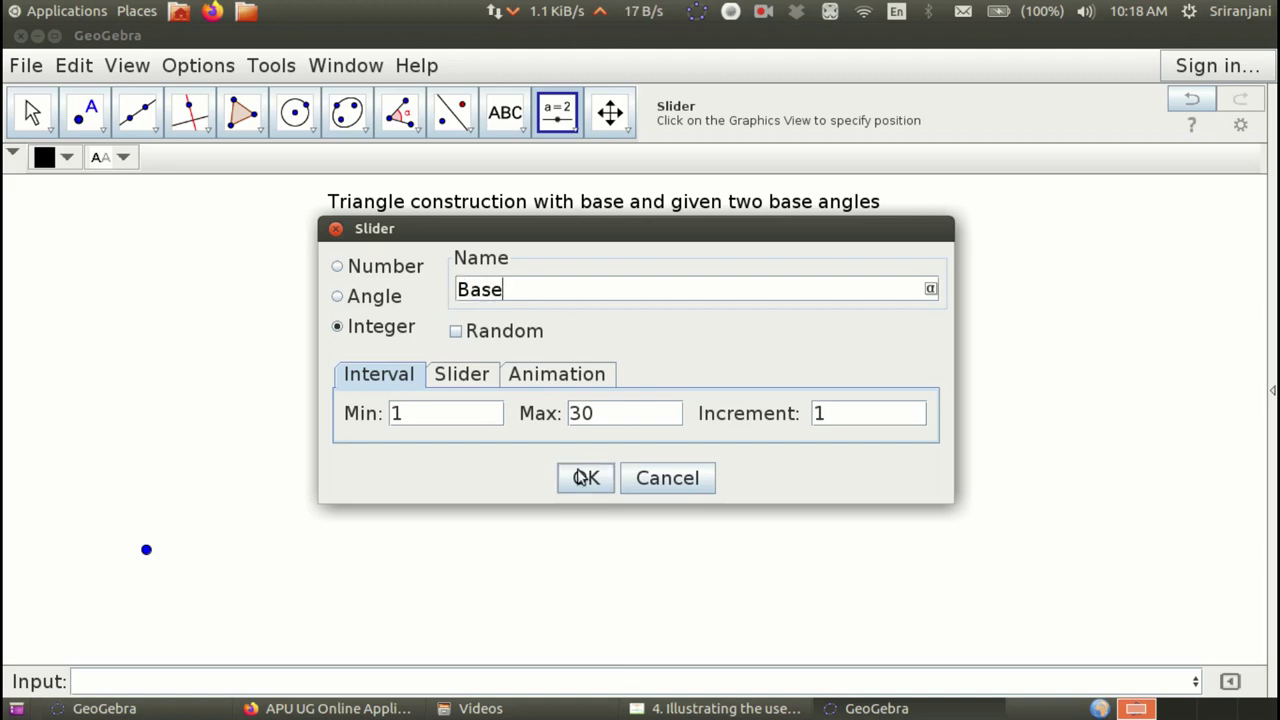
drag(431, 420, 344, 391)
text(5)
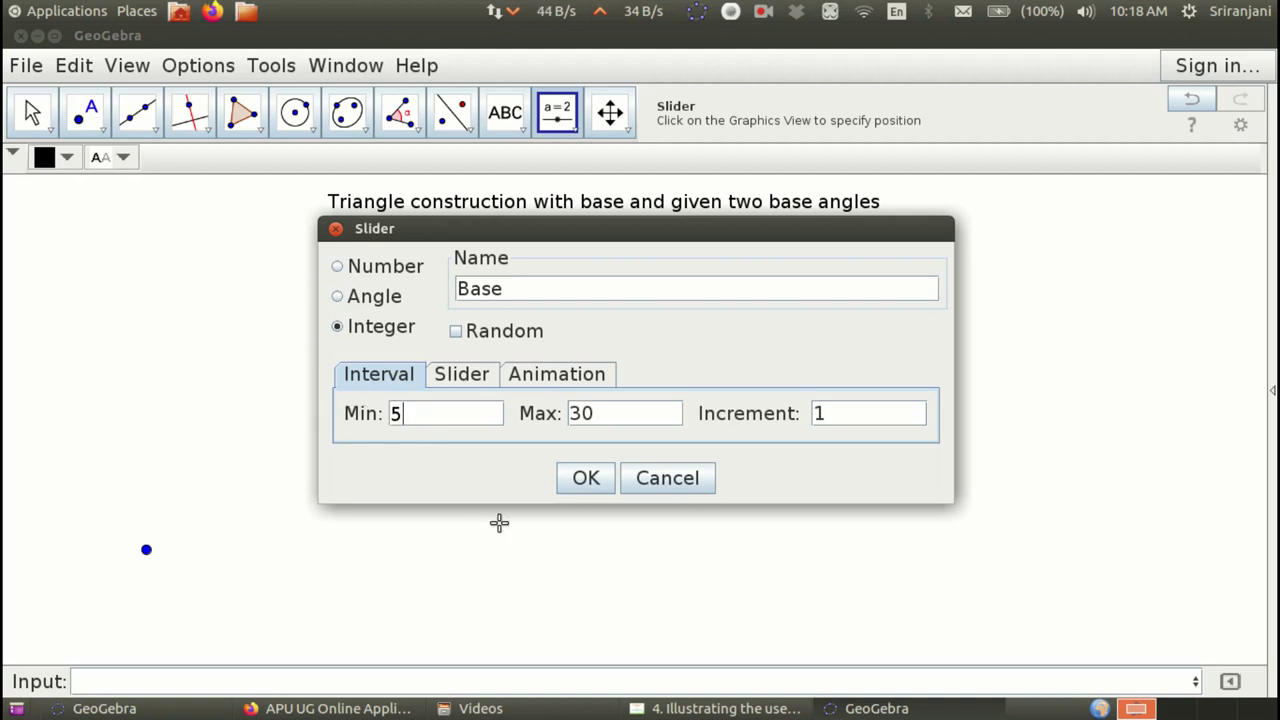
click(584, 477)
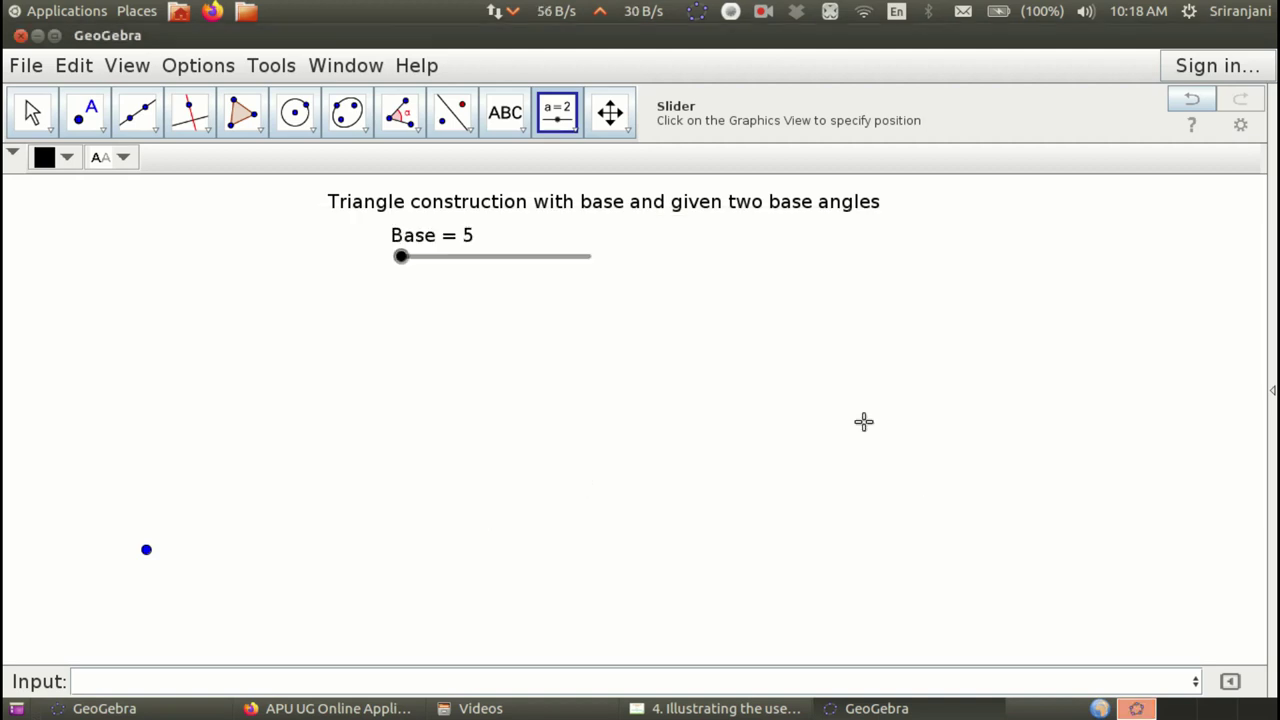
- Unfix the Base slider and move it to the left of the title text
right_click(477, 258)
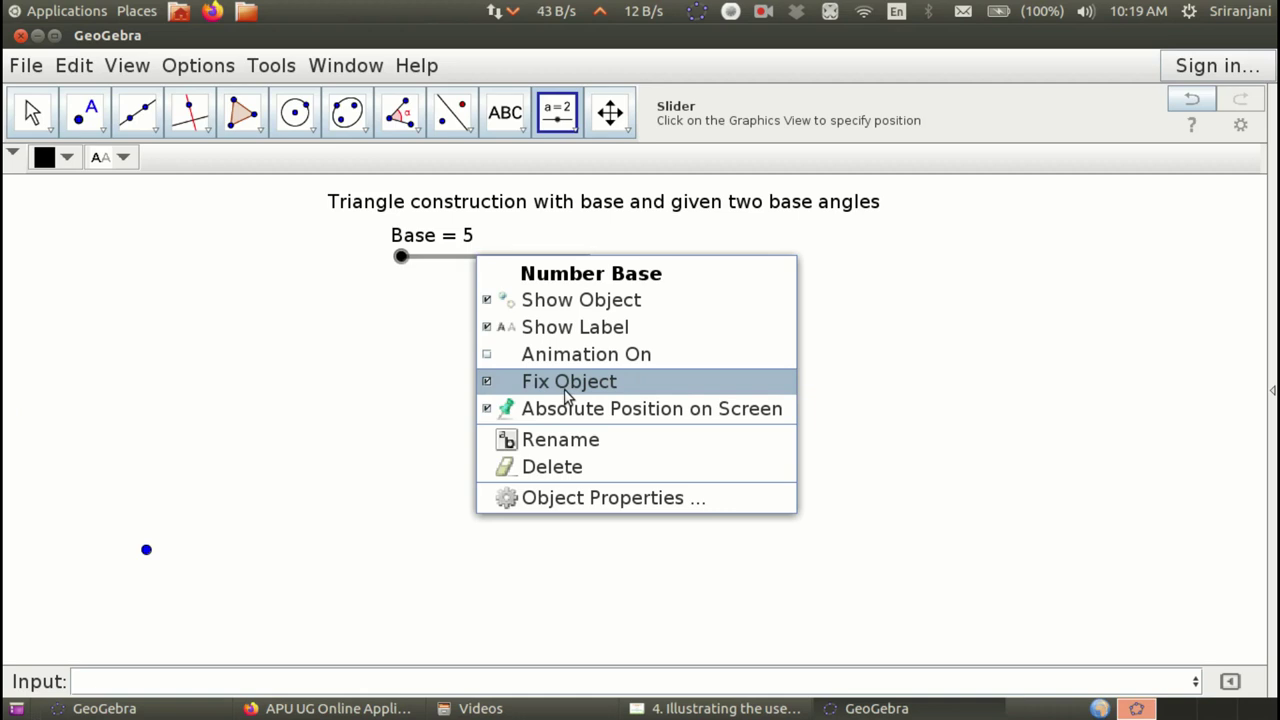
click(487, 386)
click(33, 110)
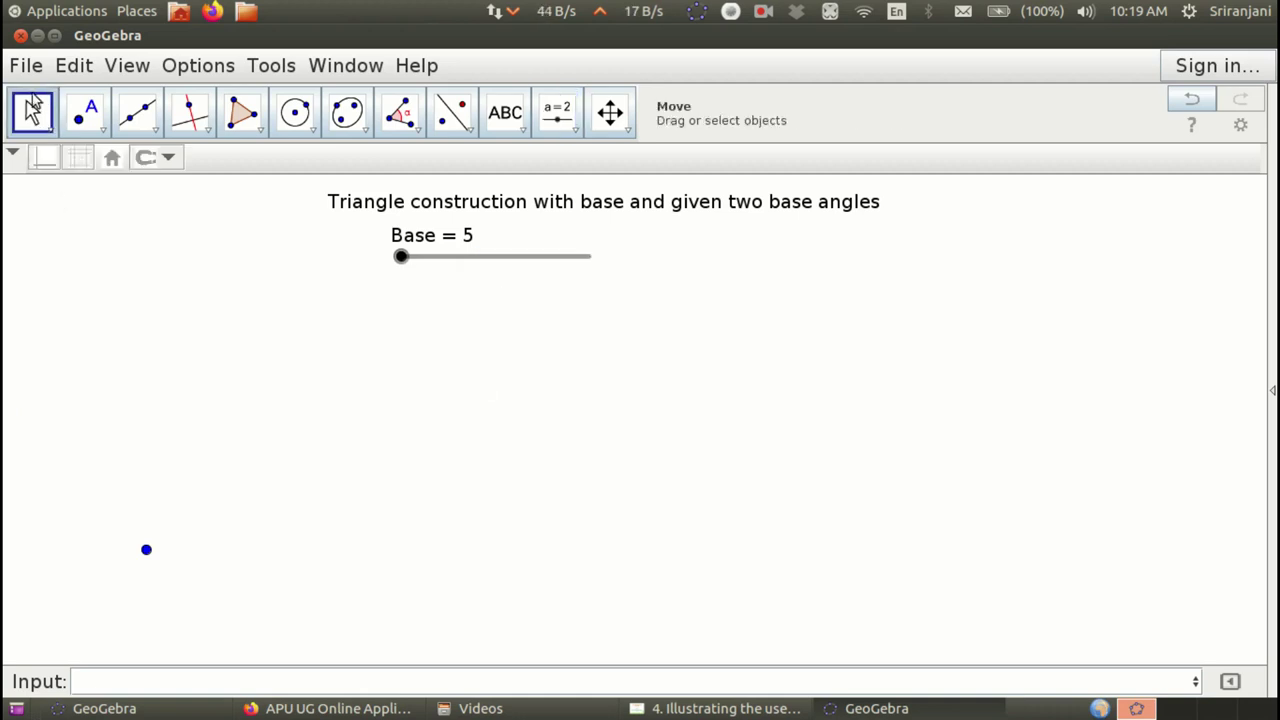
click(481, 258)
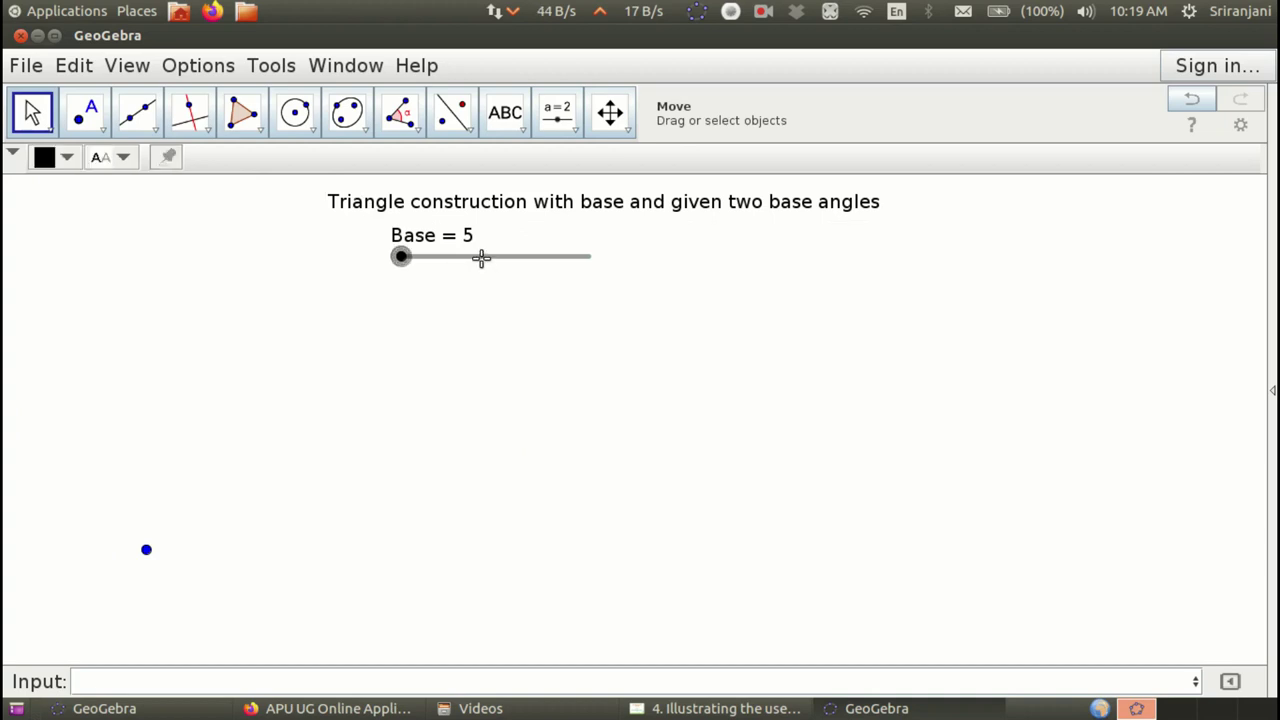
drag(483, 262, 208, 253)
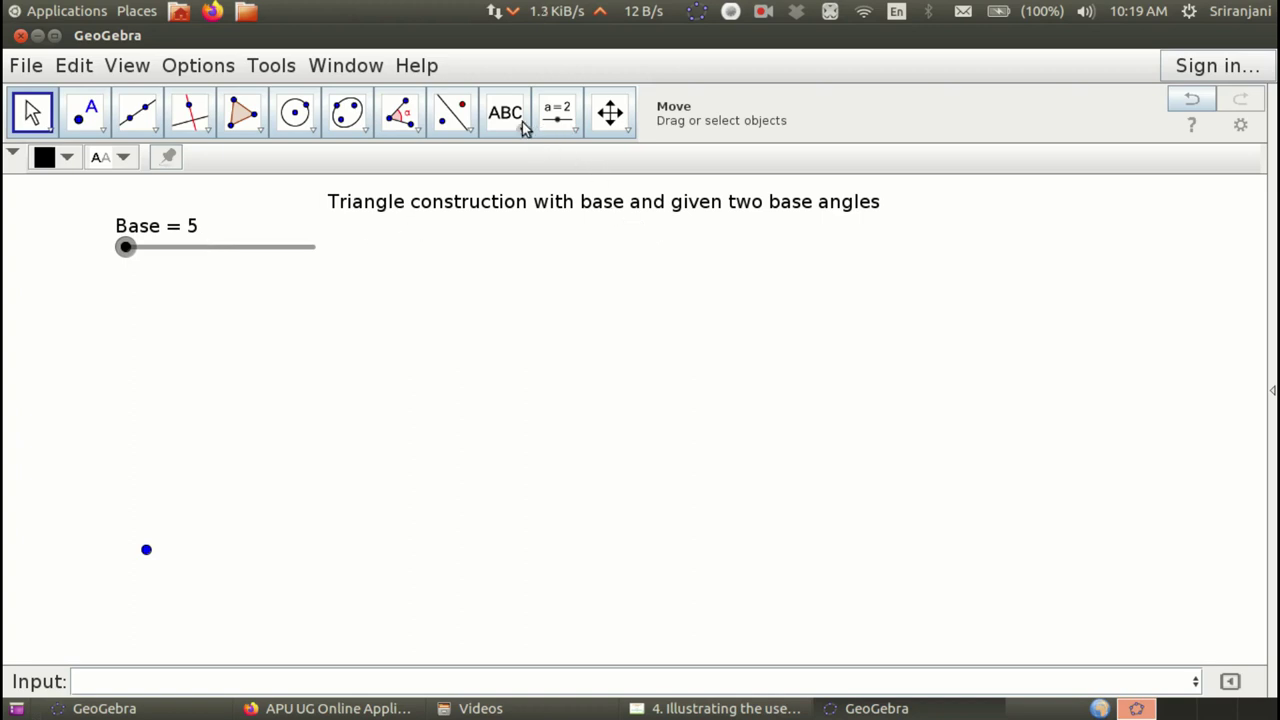
- Create an angle slider named Baseangle1 ranging from 0° to 360° in 1° increments
click(566, 121)
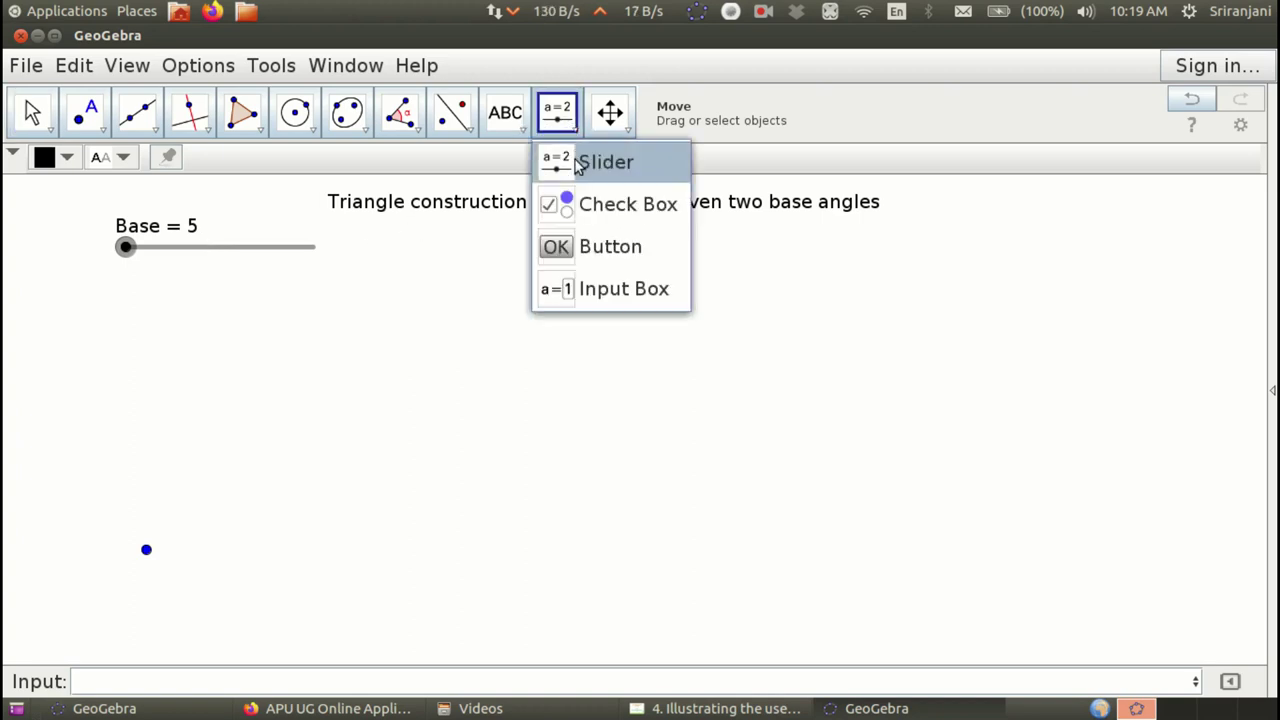
click(590, 162)
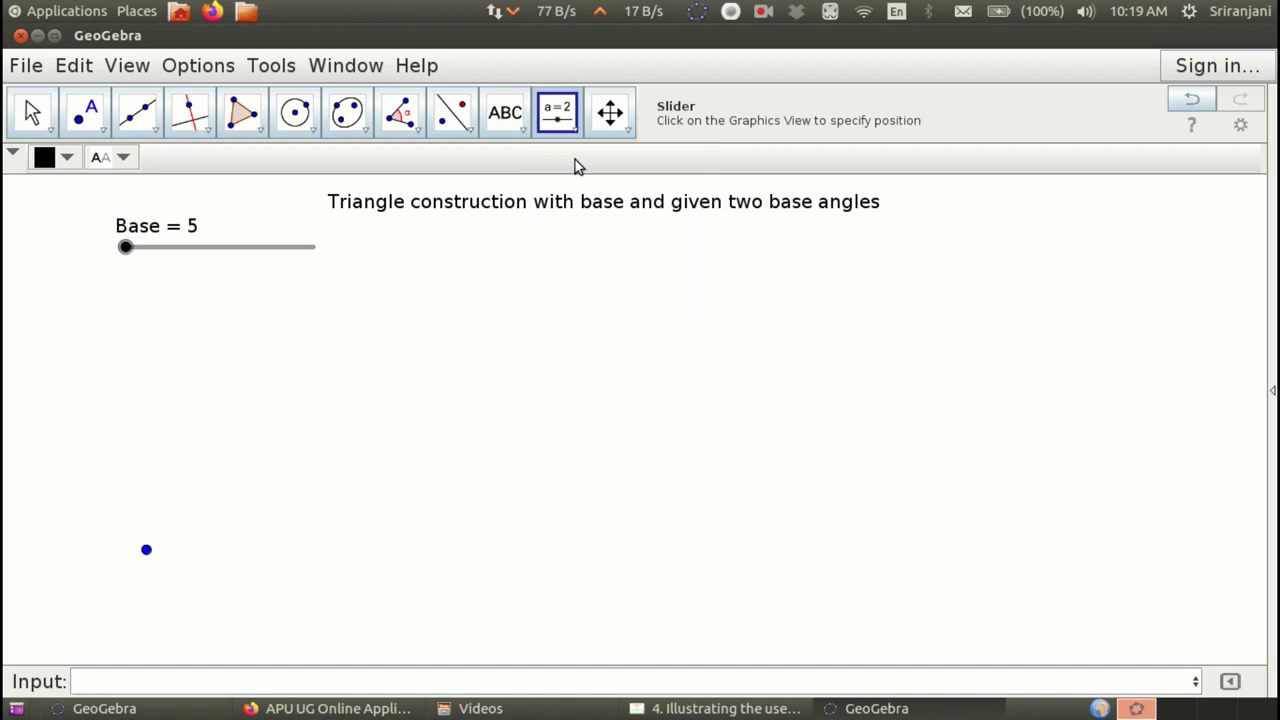
click(586, 318)
click(390, 297)
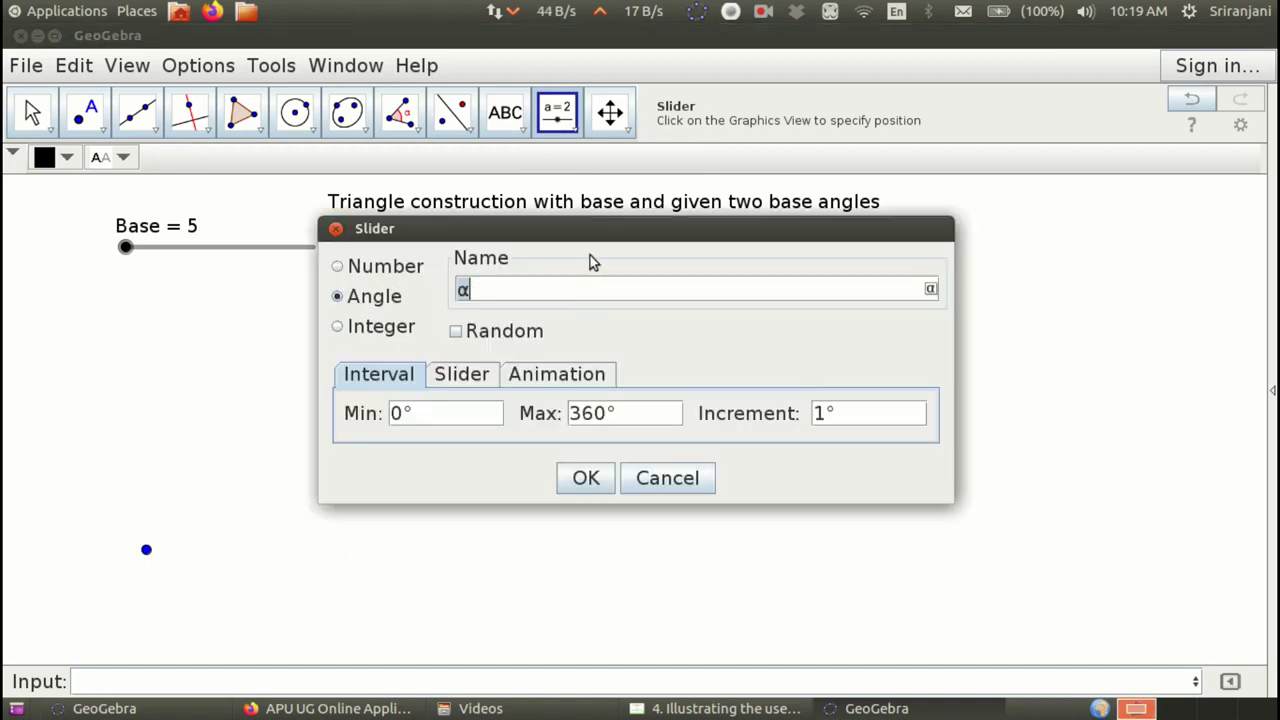
text(Basean)
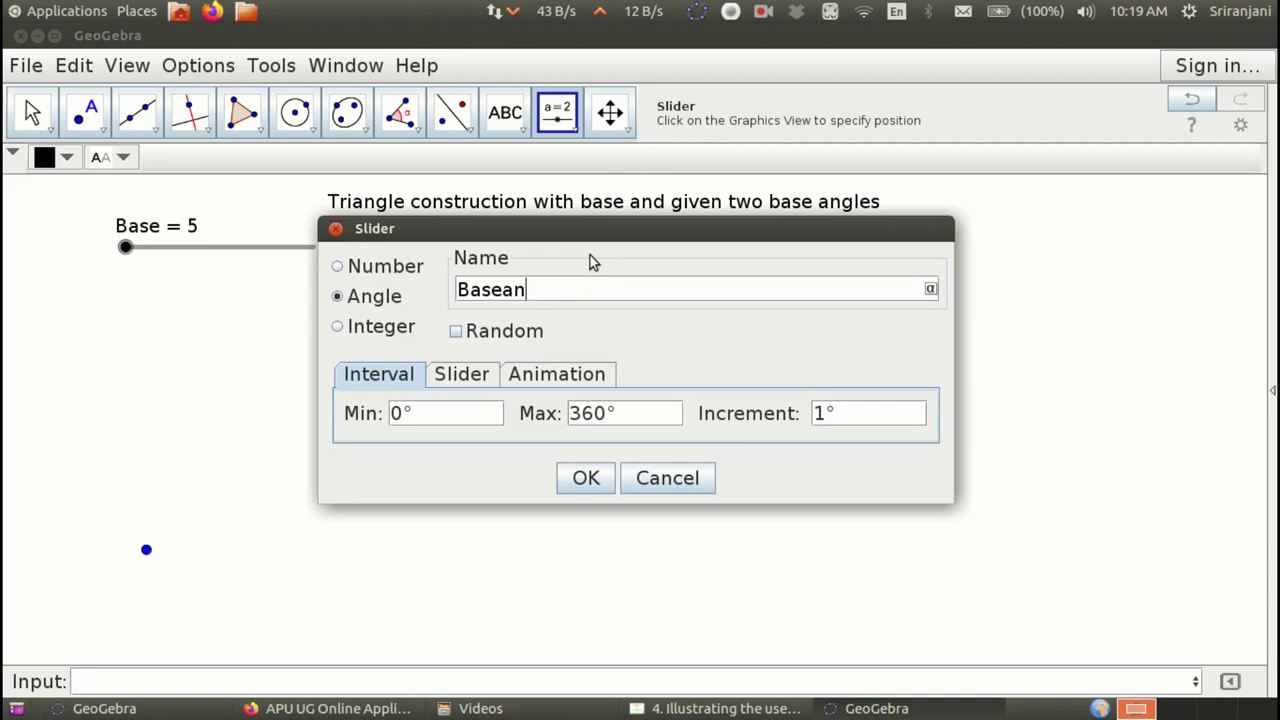
text(gle1)
click(586, 476)
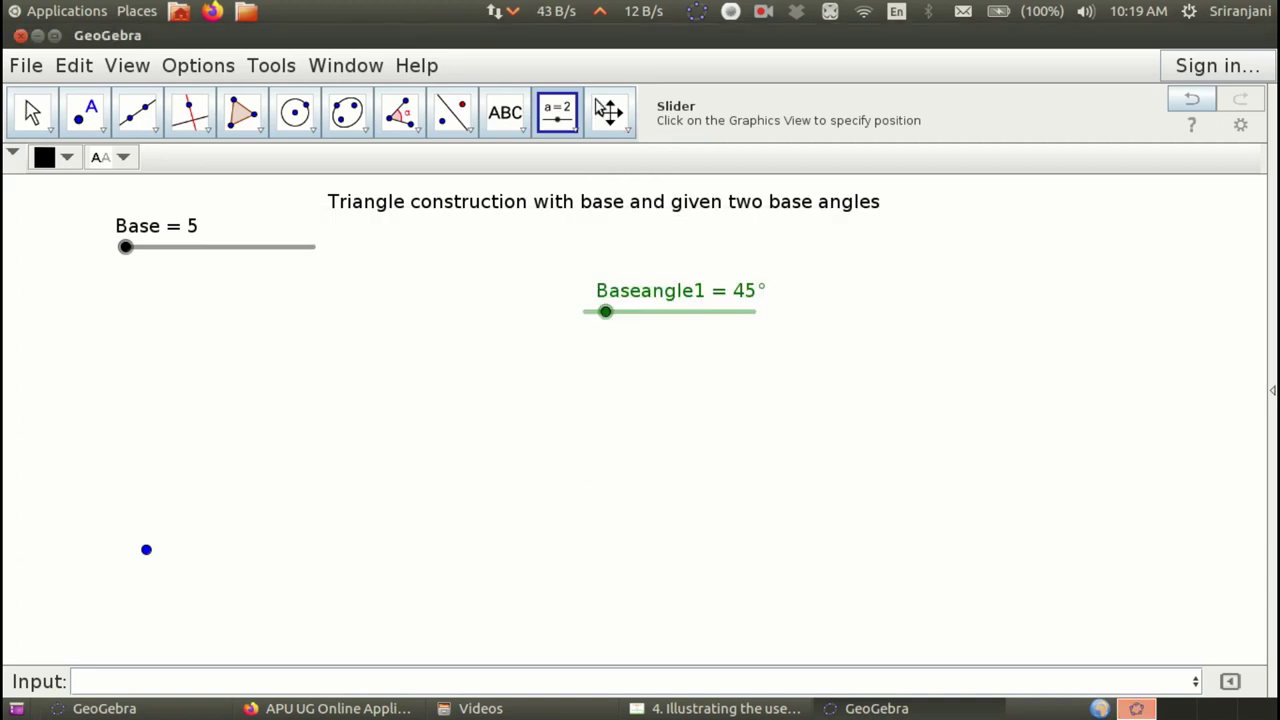
- Create a second angle slider named Baseangle2, ranging from 0° to 360° in 1° increments
click(914, 270)
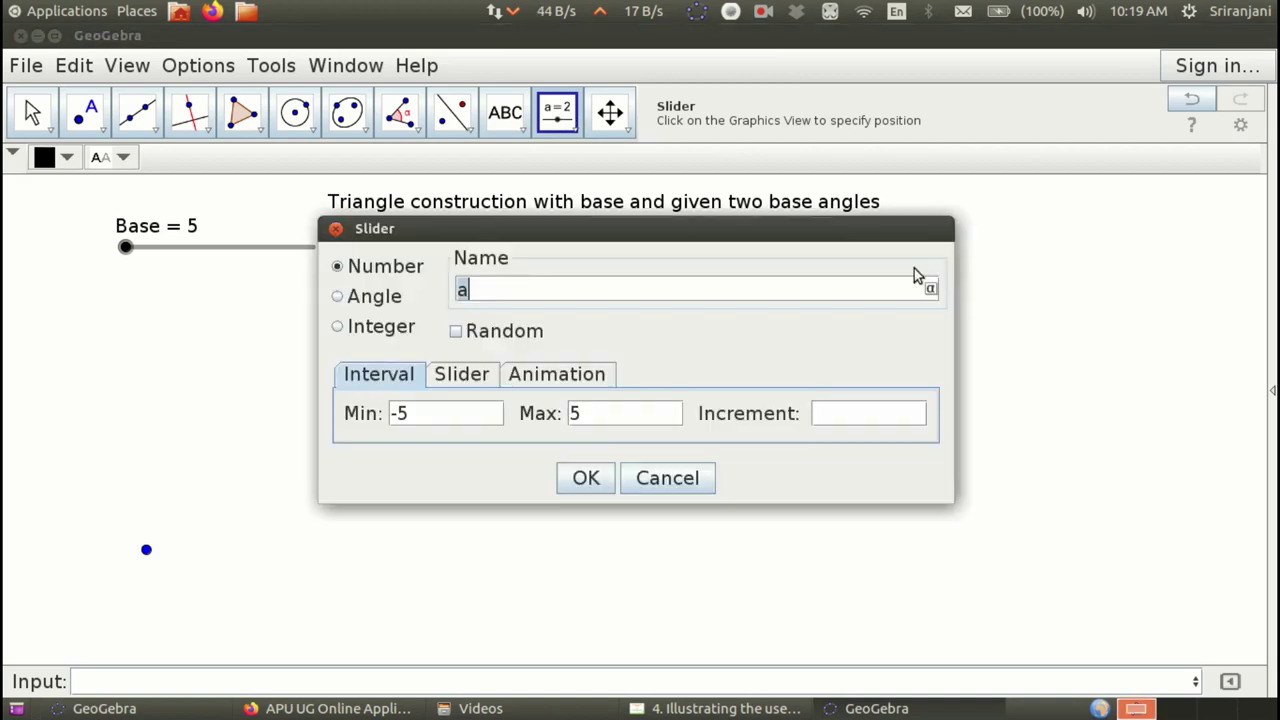
text(Base)
key(BackSpace)
text(seangle2)
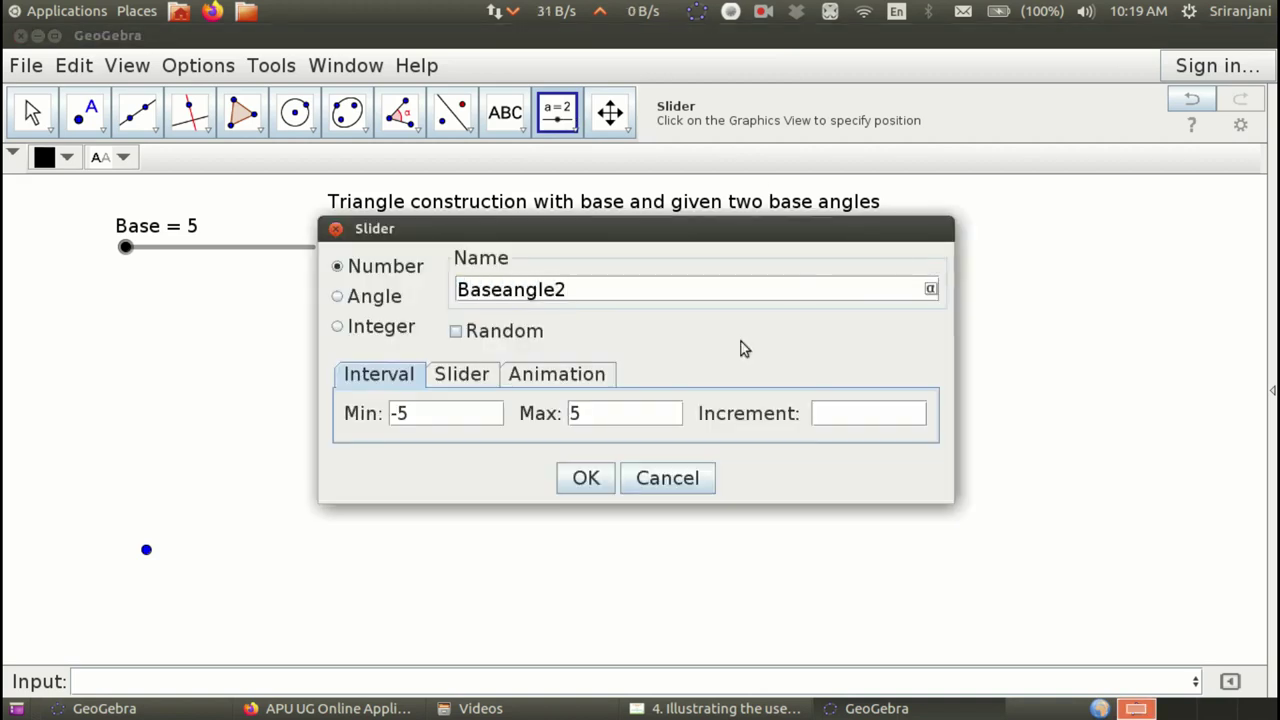
click(370, 296)
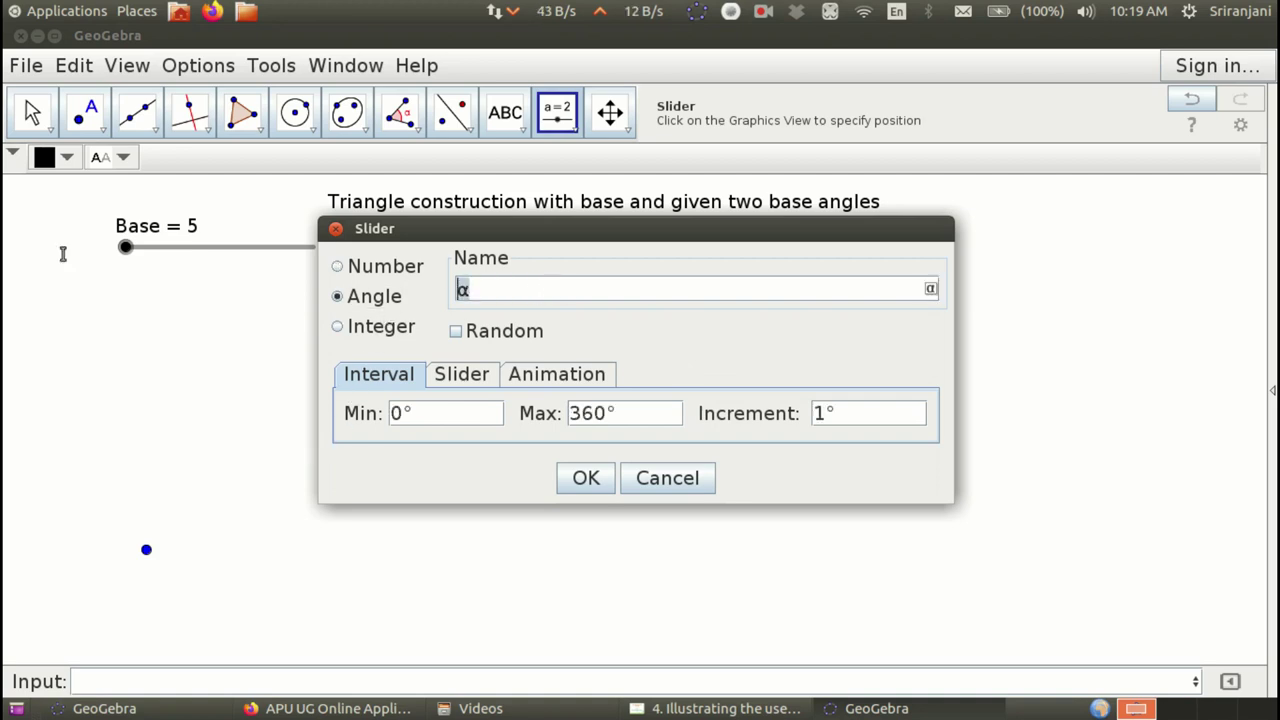
text(Baseangle2)
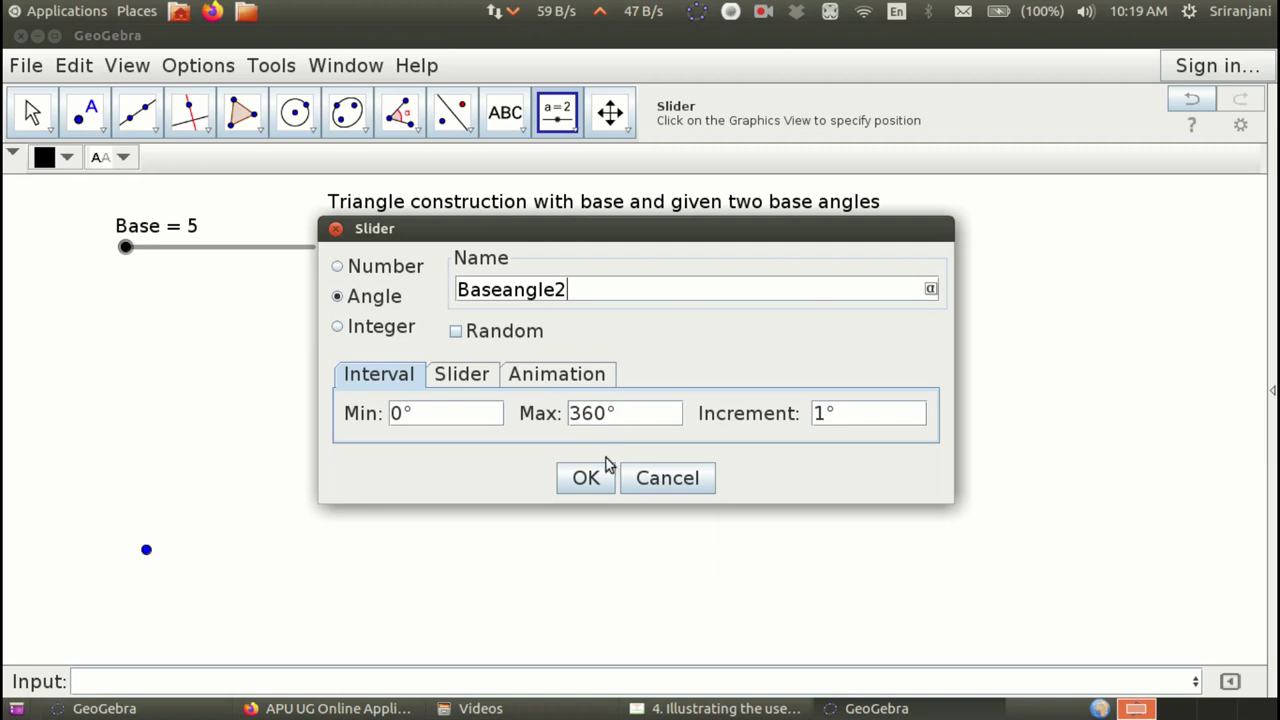
click(599, 477)
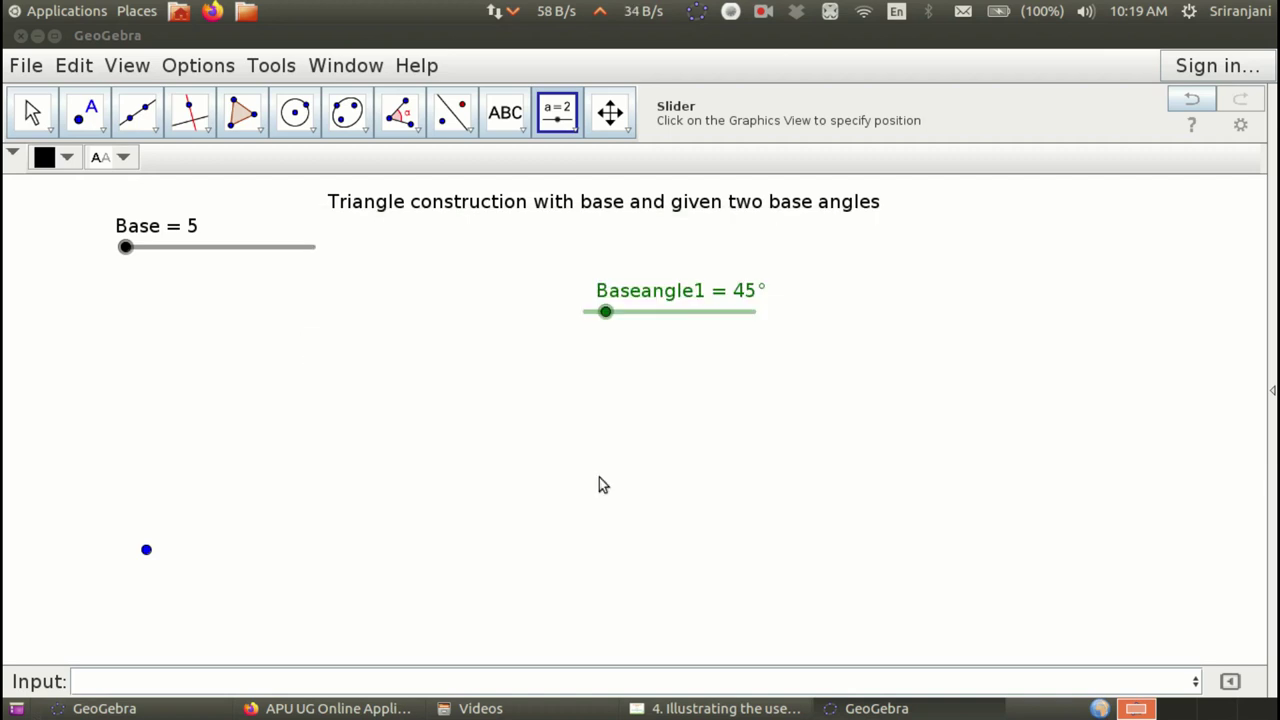
- Unfix the Baseangle1 slider and move it next to the Base slider, beneath the title
right_click(669, 316)
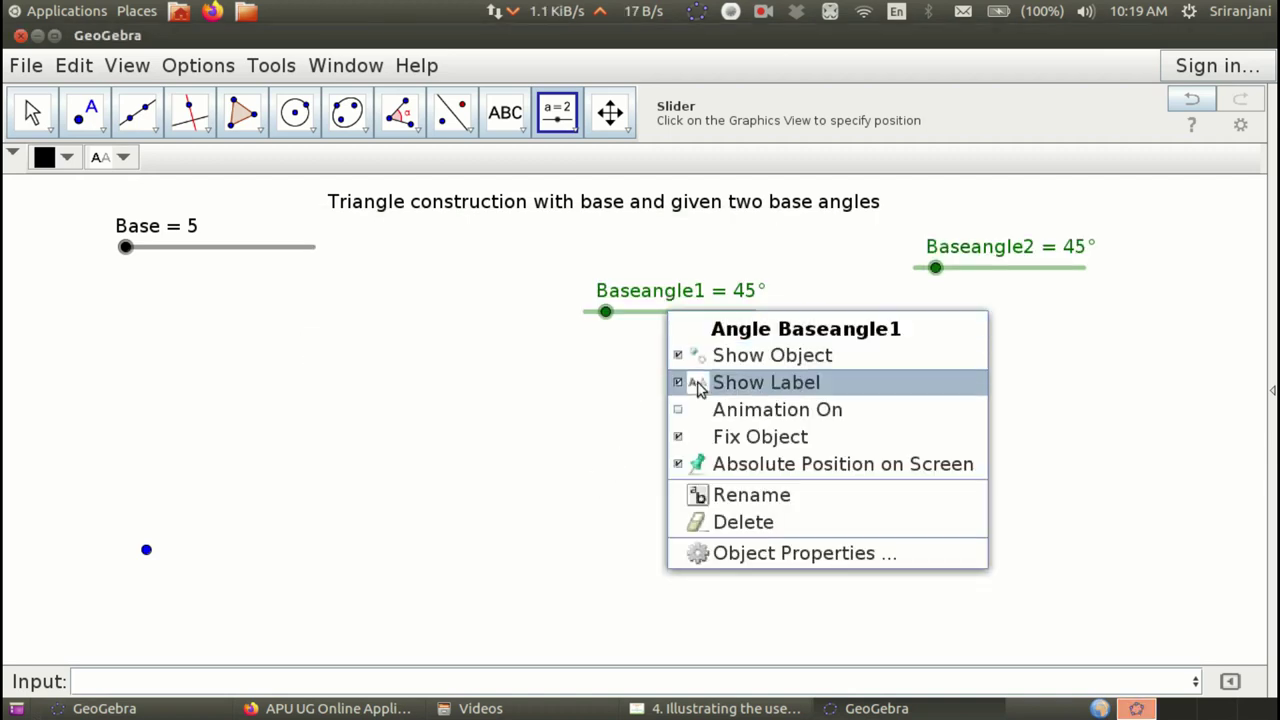
click(706, 434)
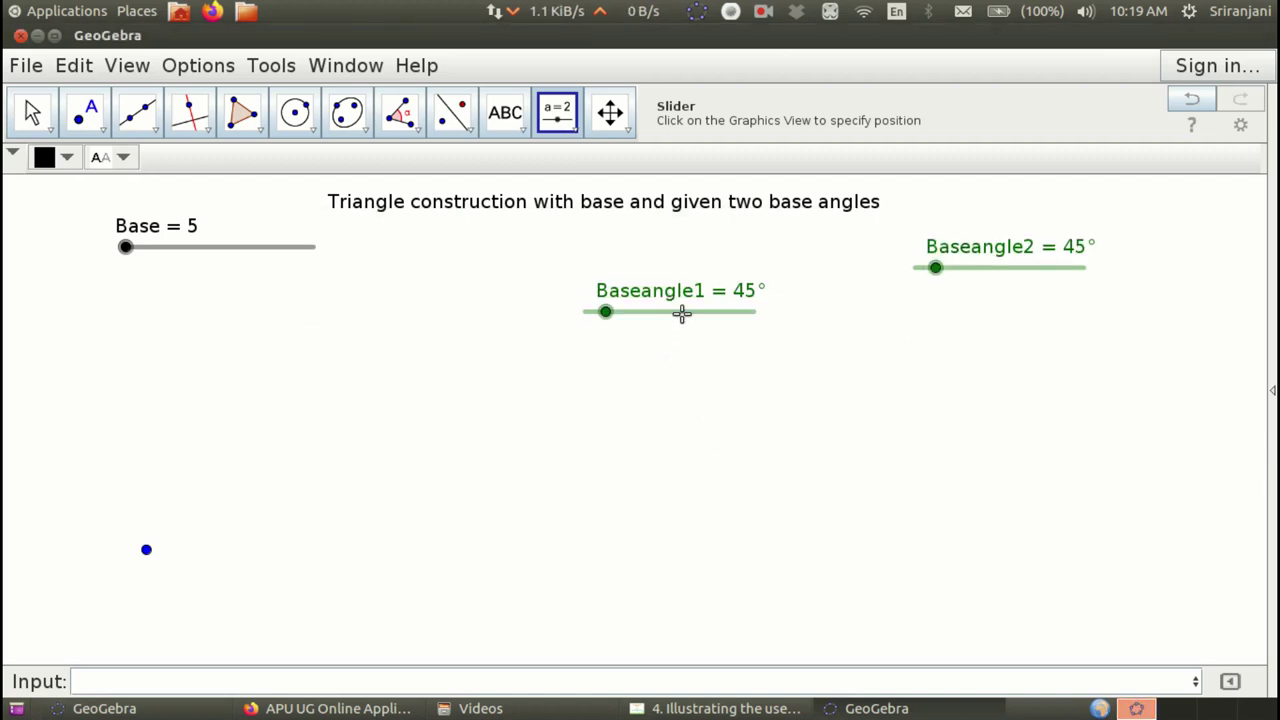
click(33, 113)
drag(640, 308, 408, 254)
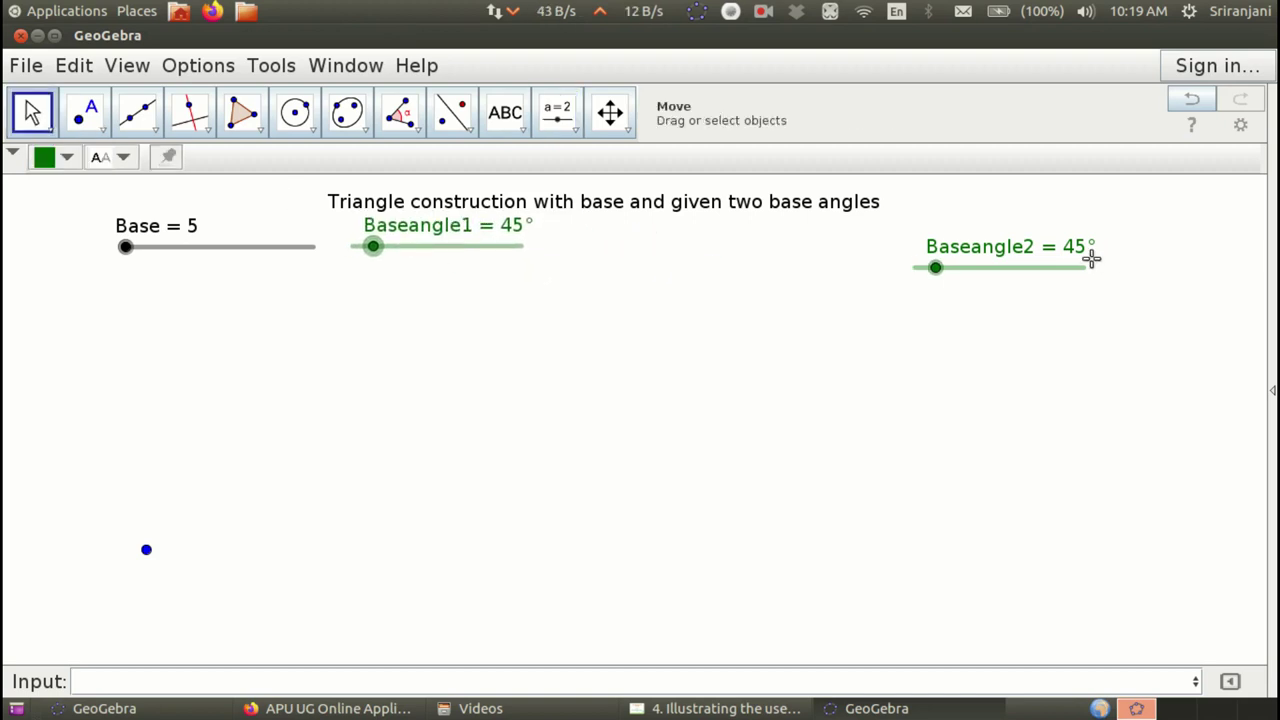
- Unfix the Baseangle2 slider and move it into the row beside the Baseangle1 slider
right_click(1051, 271)
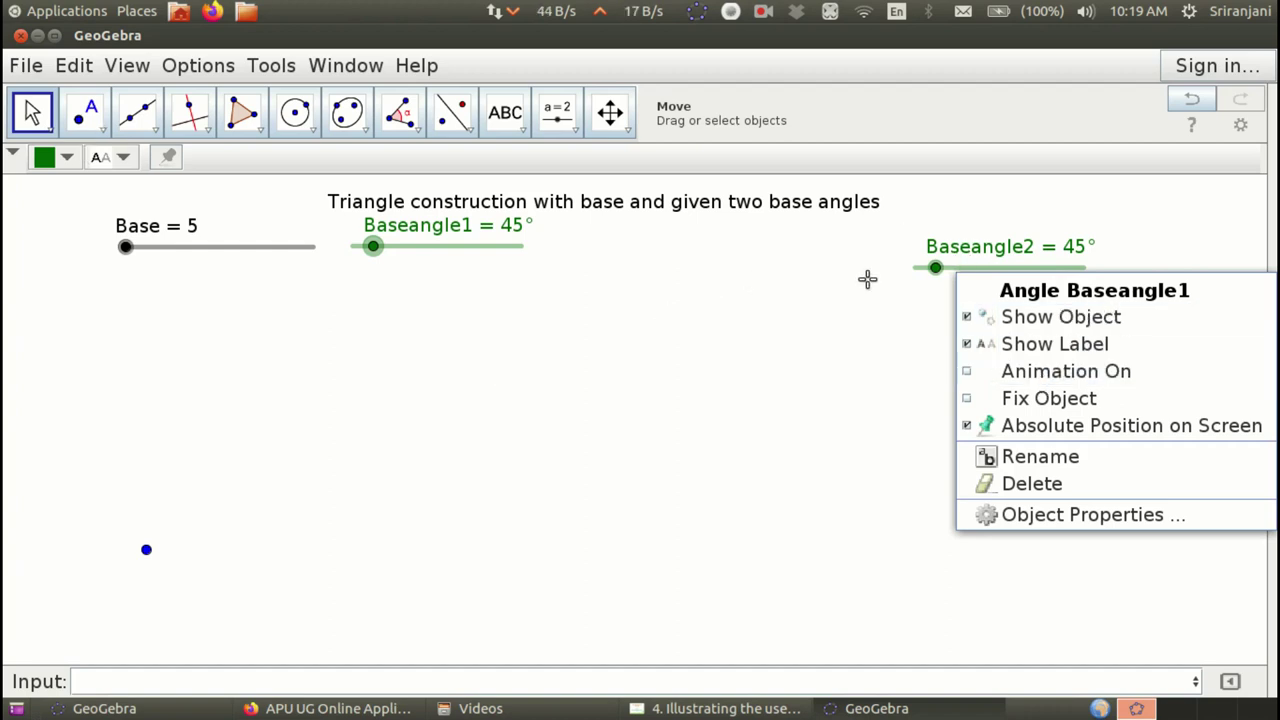
drag(967, 272, 766, 243)
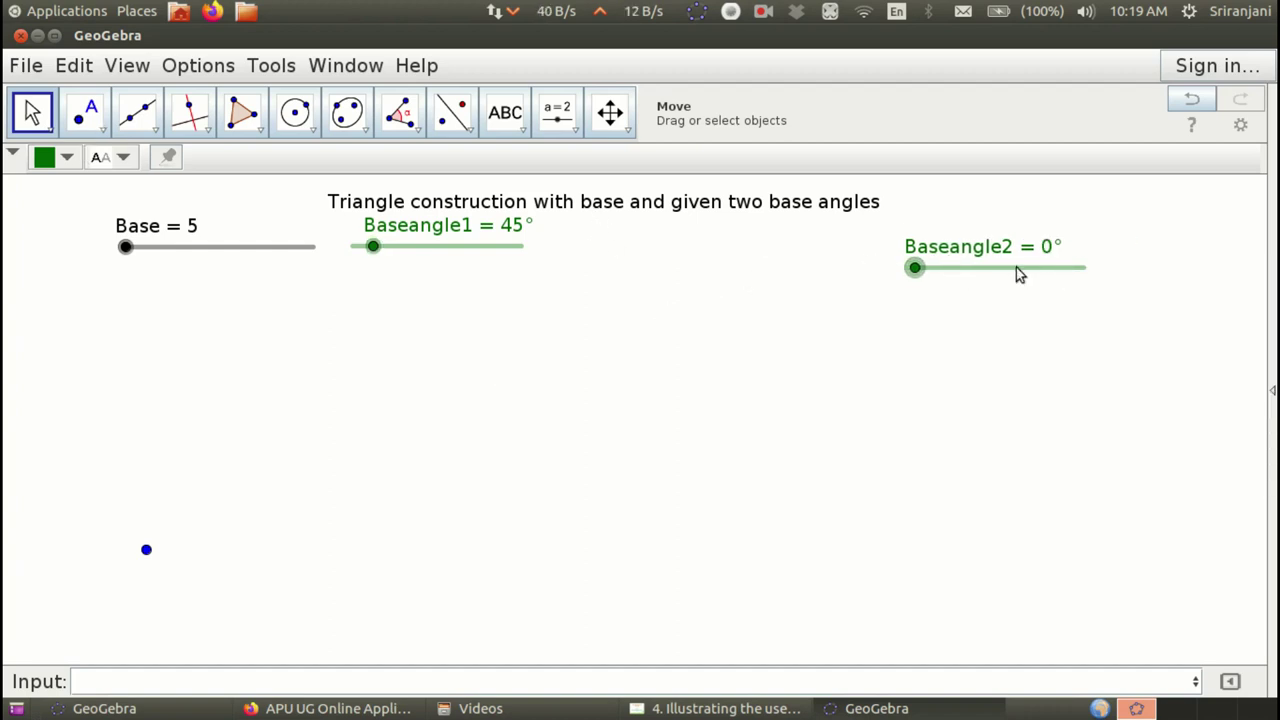
right_click(960, 268)
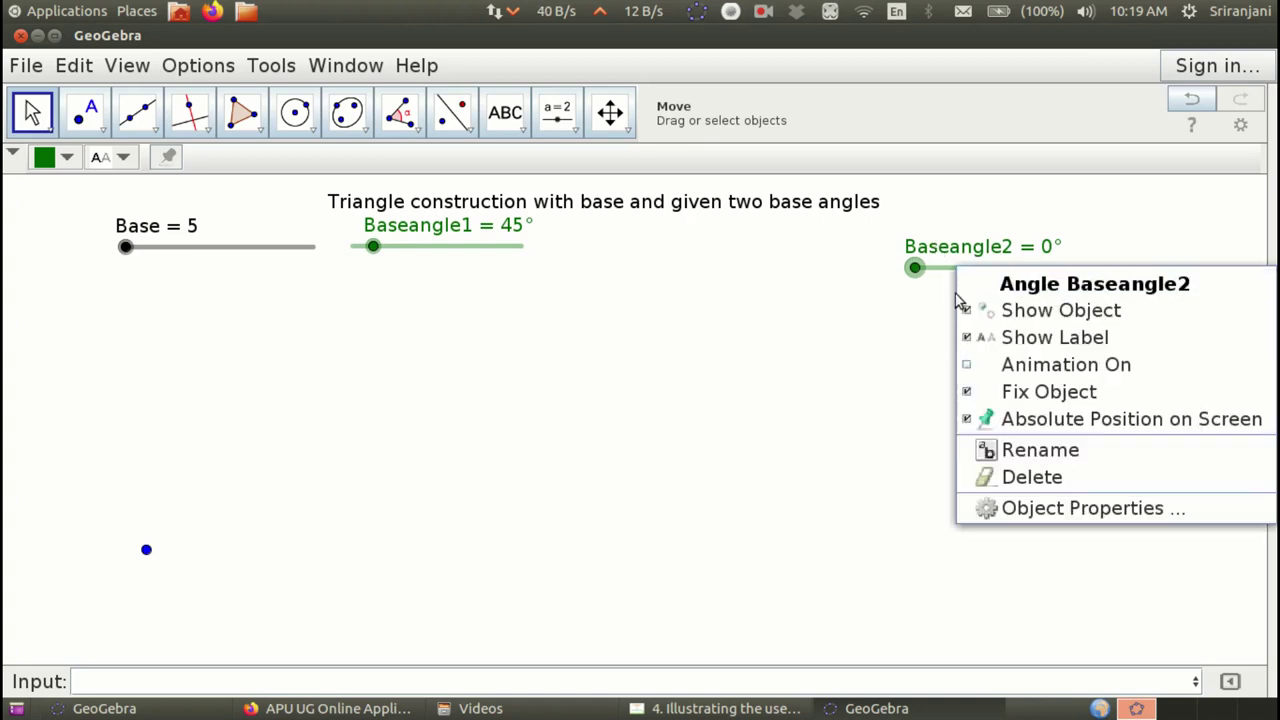
click(975, 398)
drag(951, 272, 772, 260)
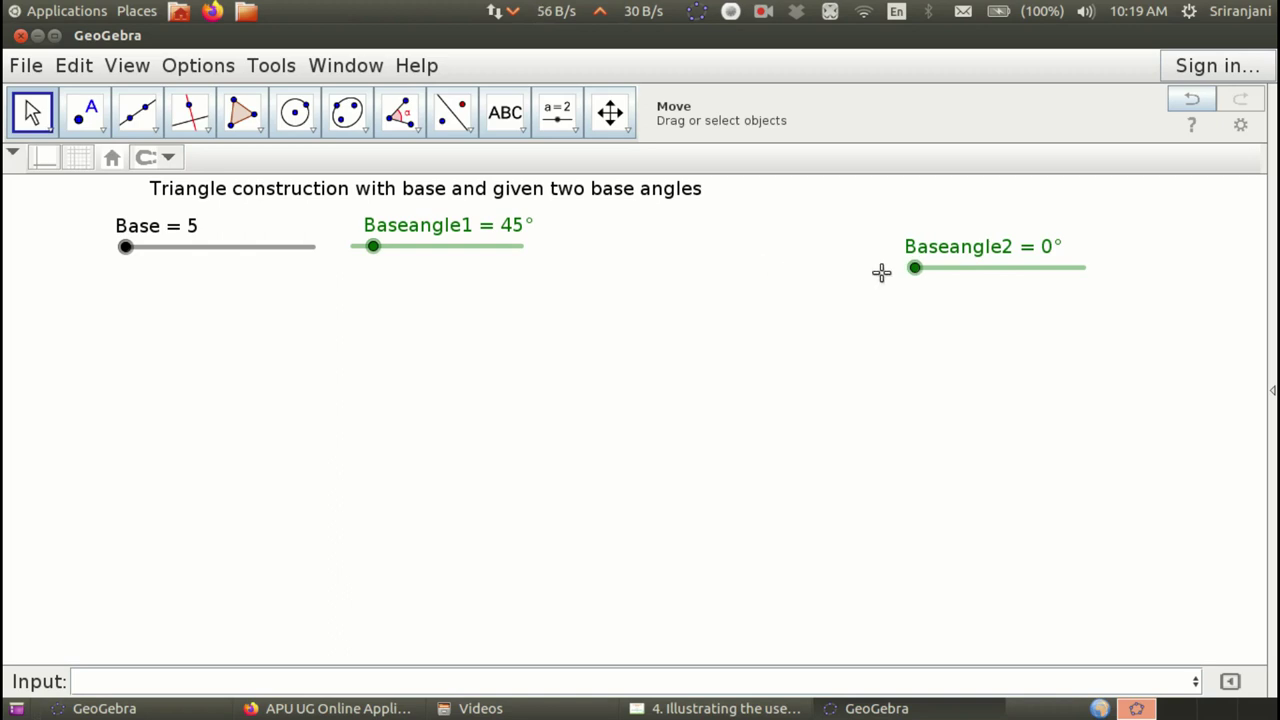
drag(972, 268, 665, 249)
key(ctrl+m)
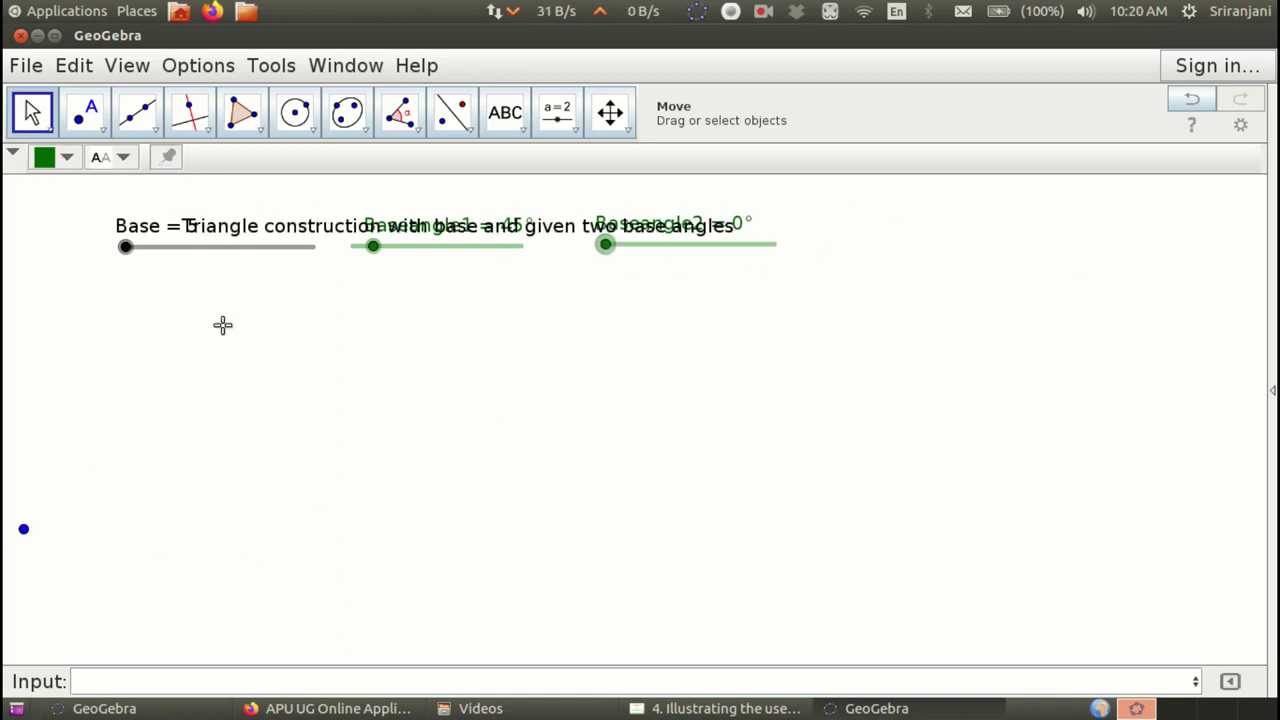
- Move the title text above the row of sliders and shift the blue point inward, below the Base slider
drag(270, 230, 291, 189)
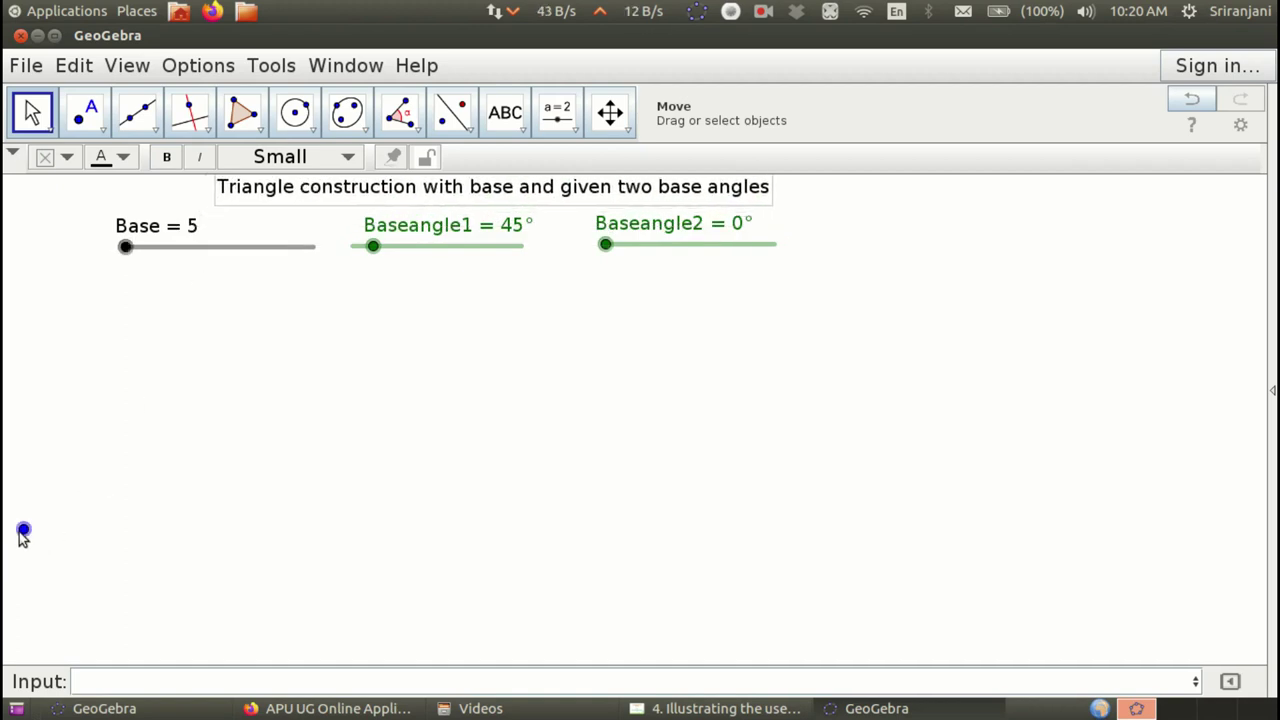
drag(24, 532, 197, 541)
- Show the label of point A and place it just below the point
right_click(197, 545)
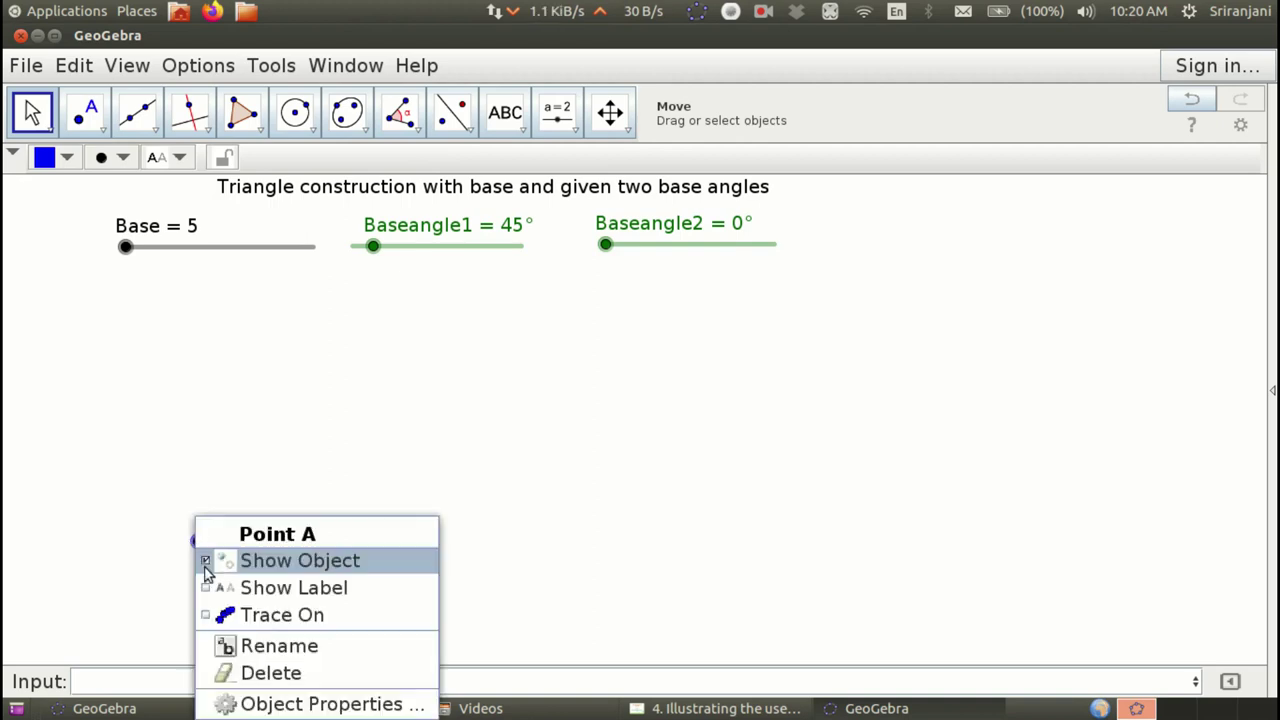
click(278, 587)
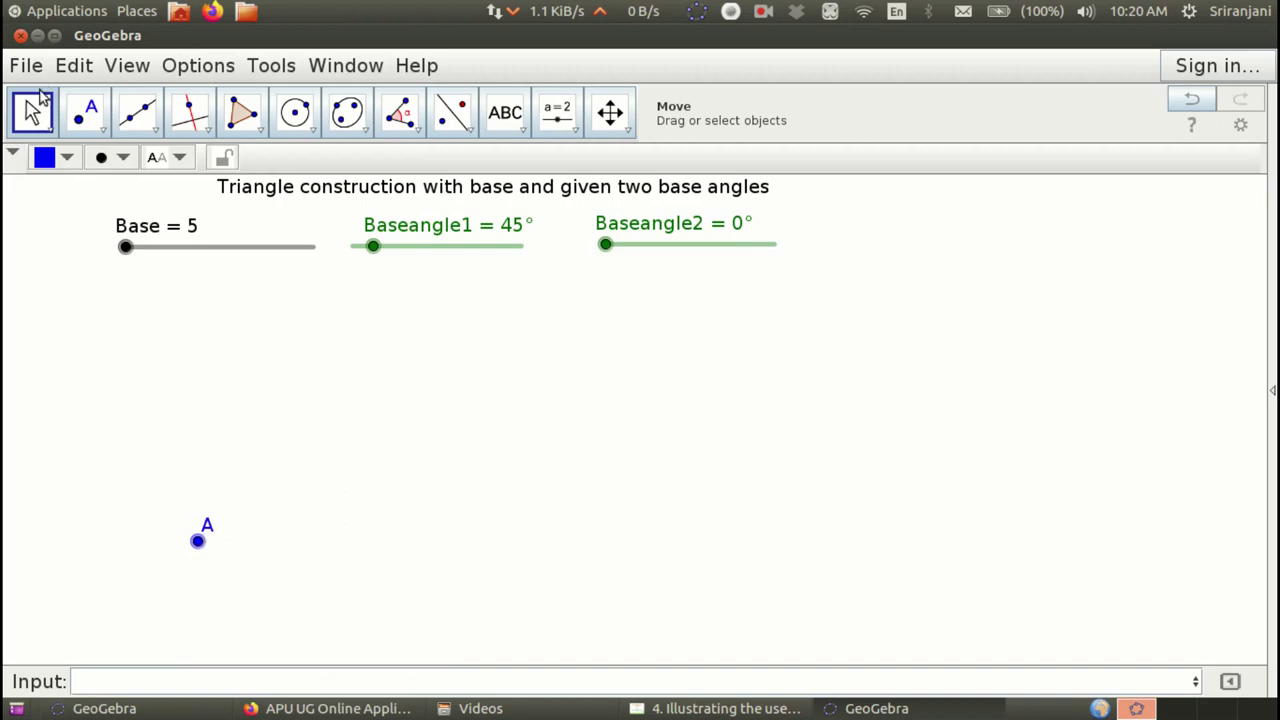
drag(213, 526, 189, 567)
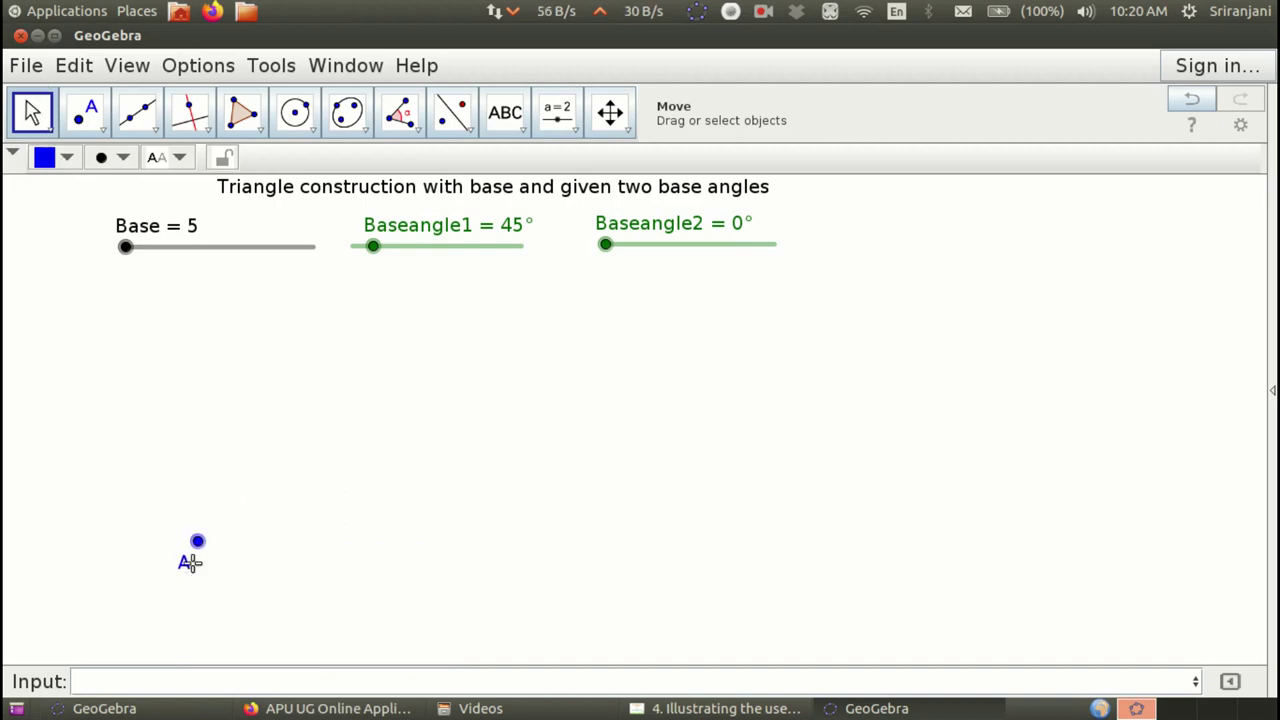
- Draw a segment with given length from point A, using Base as its length
click(152, 132)
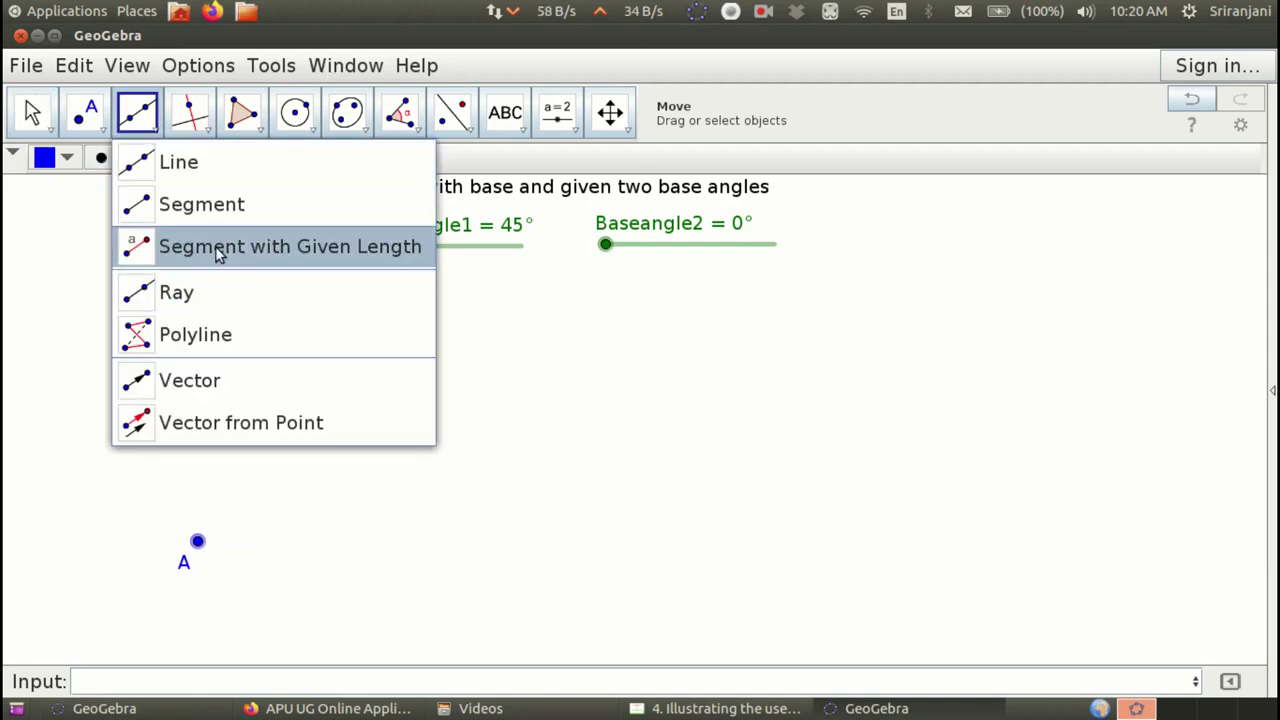
click(219, 250)
click(197, 544)
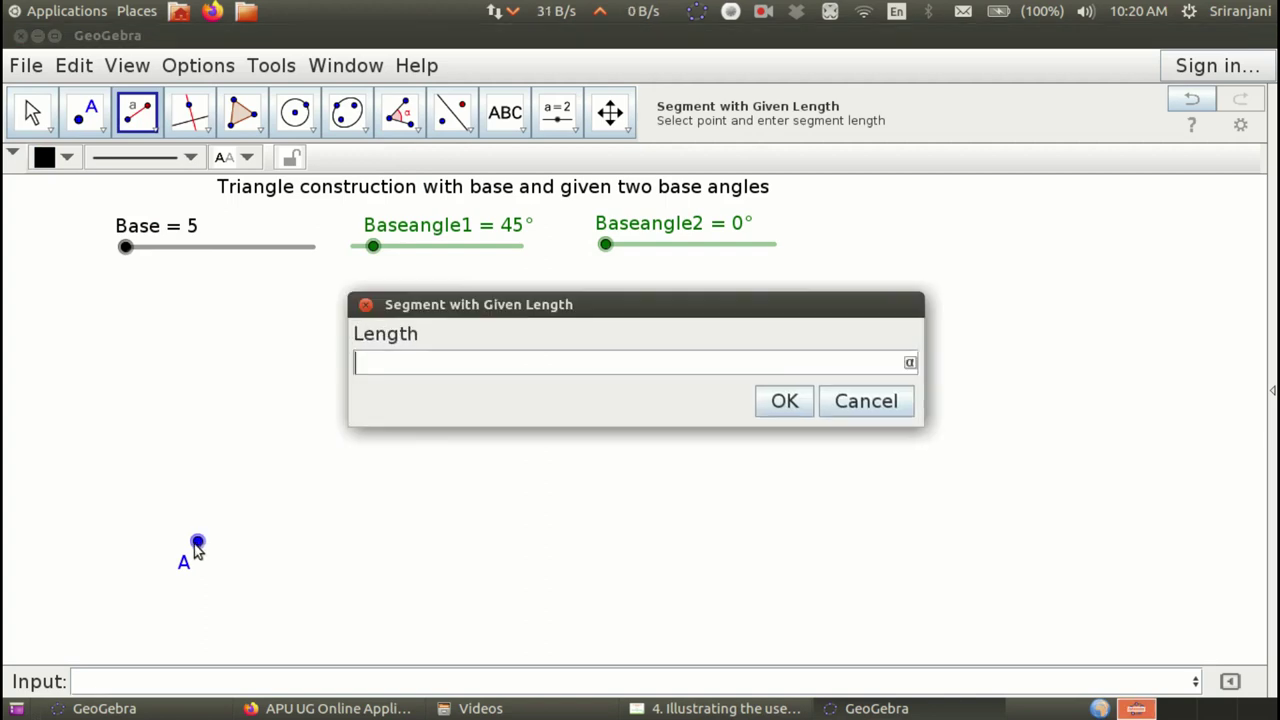
text(Base)
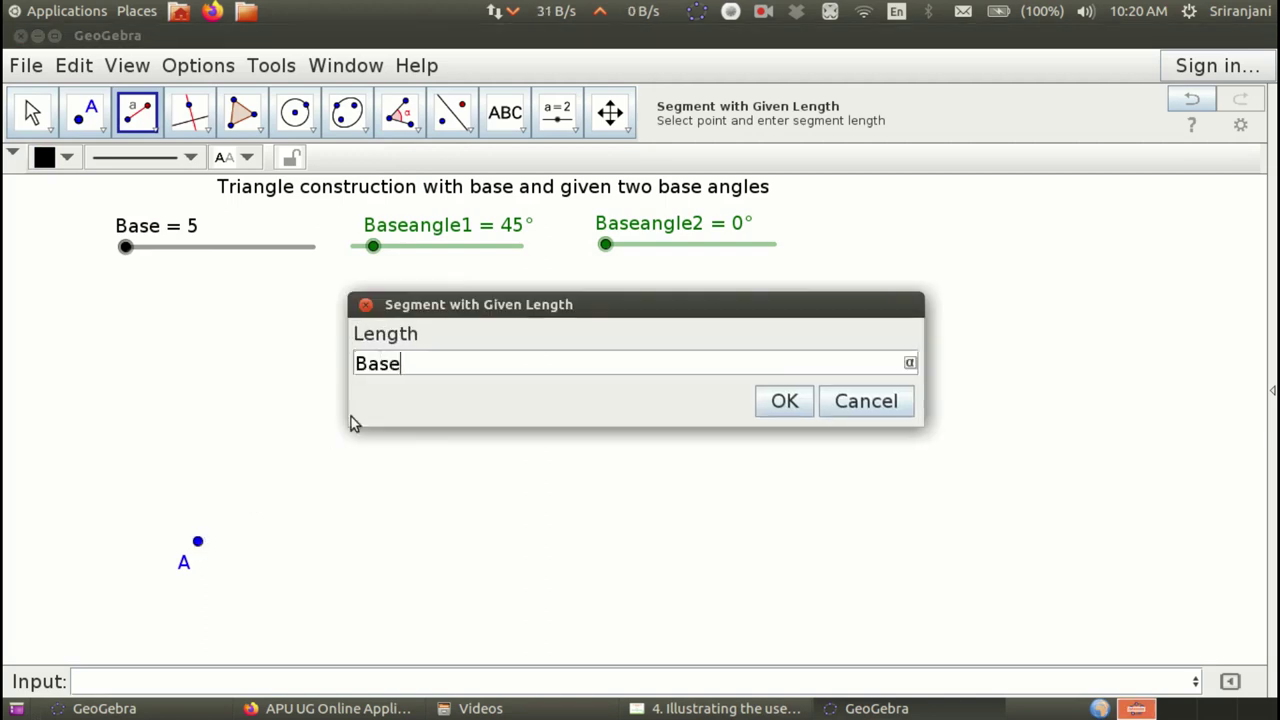
click(788, 401)
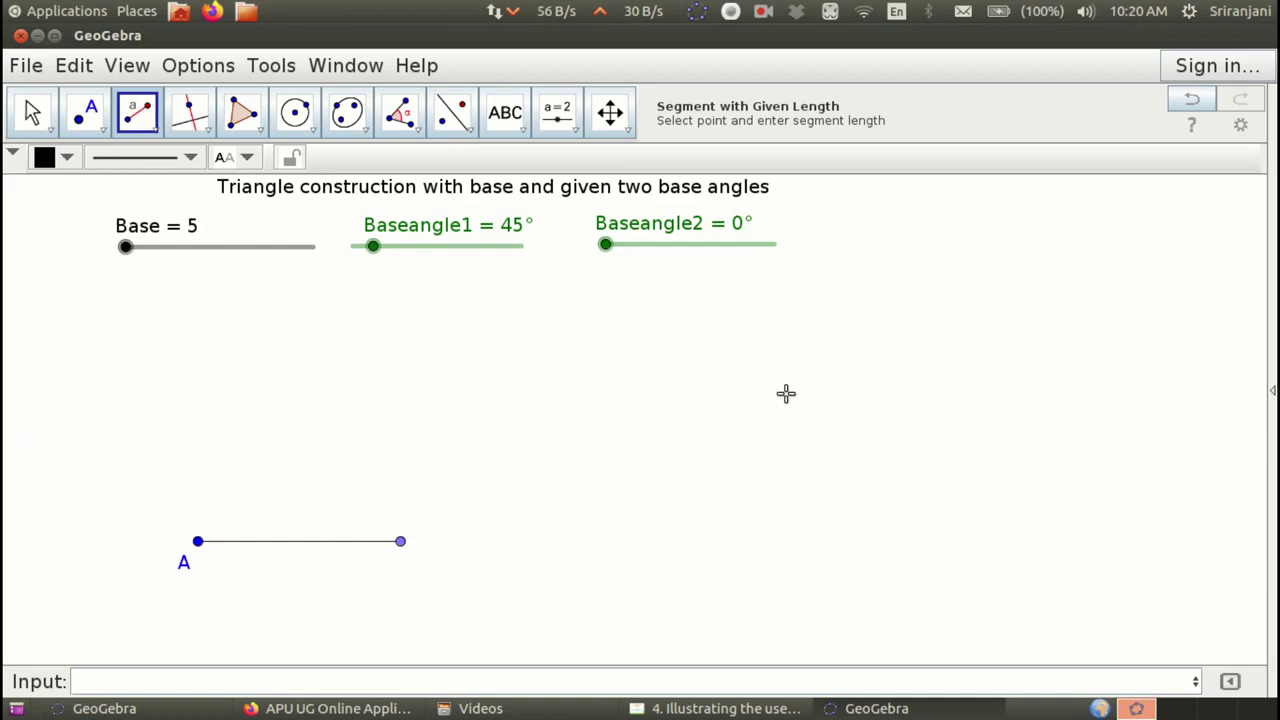
- Show the label of the segment's other endpoint B and place it just below the point
right_click(399, 546)
click(407, 563)
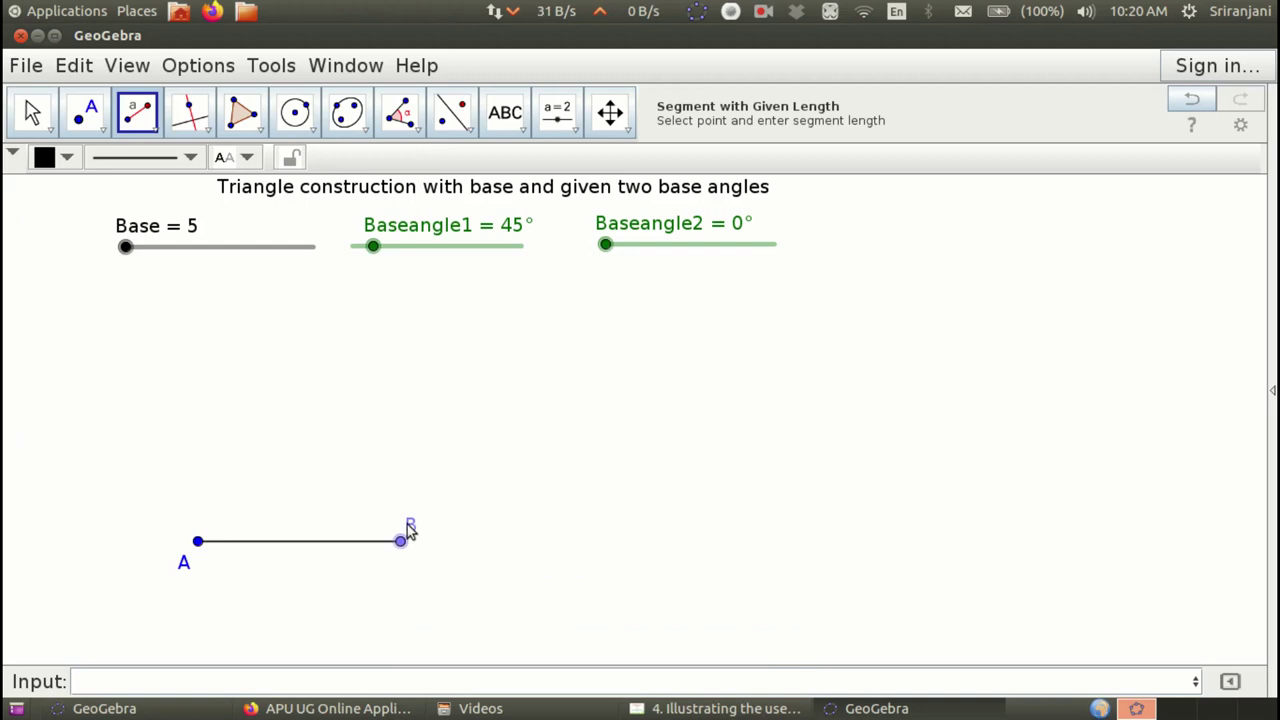
click(40, 112)
drag(409, 528, 406, 563)
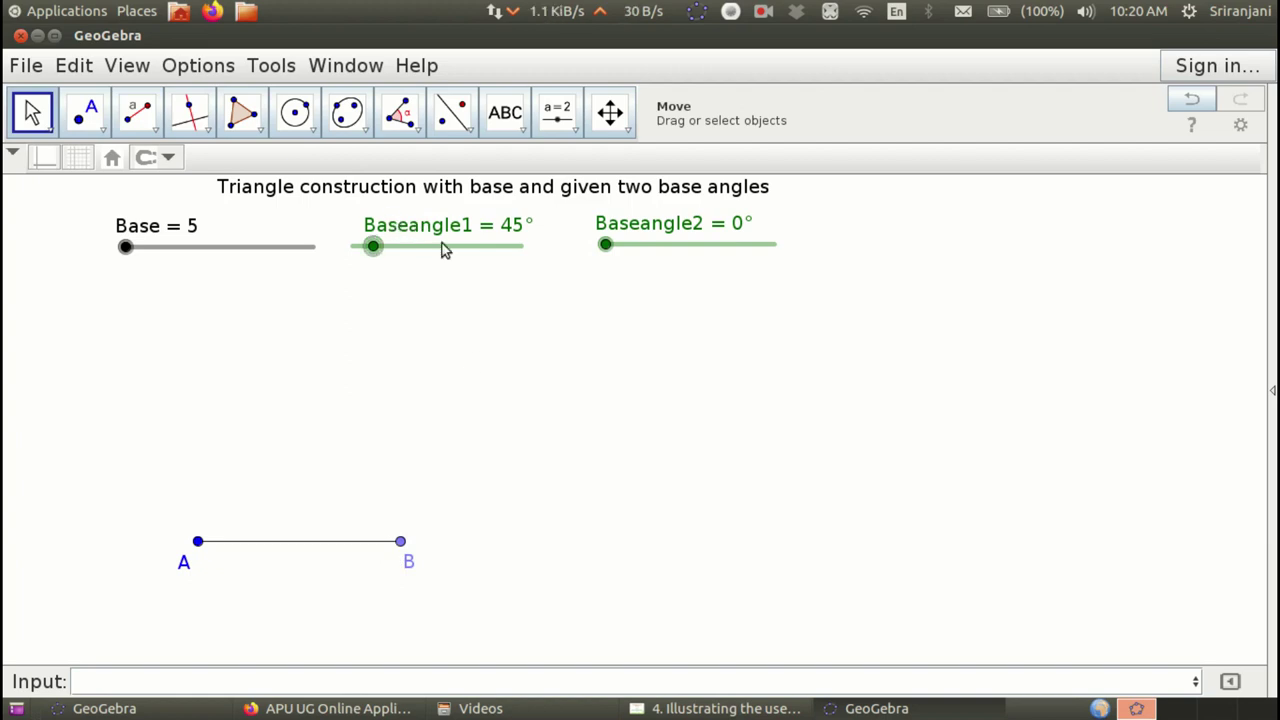
- Construct an anticlockwise angle of size Baseangle1 with leg point B and vertex A
click(418, 130)
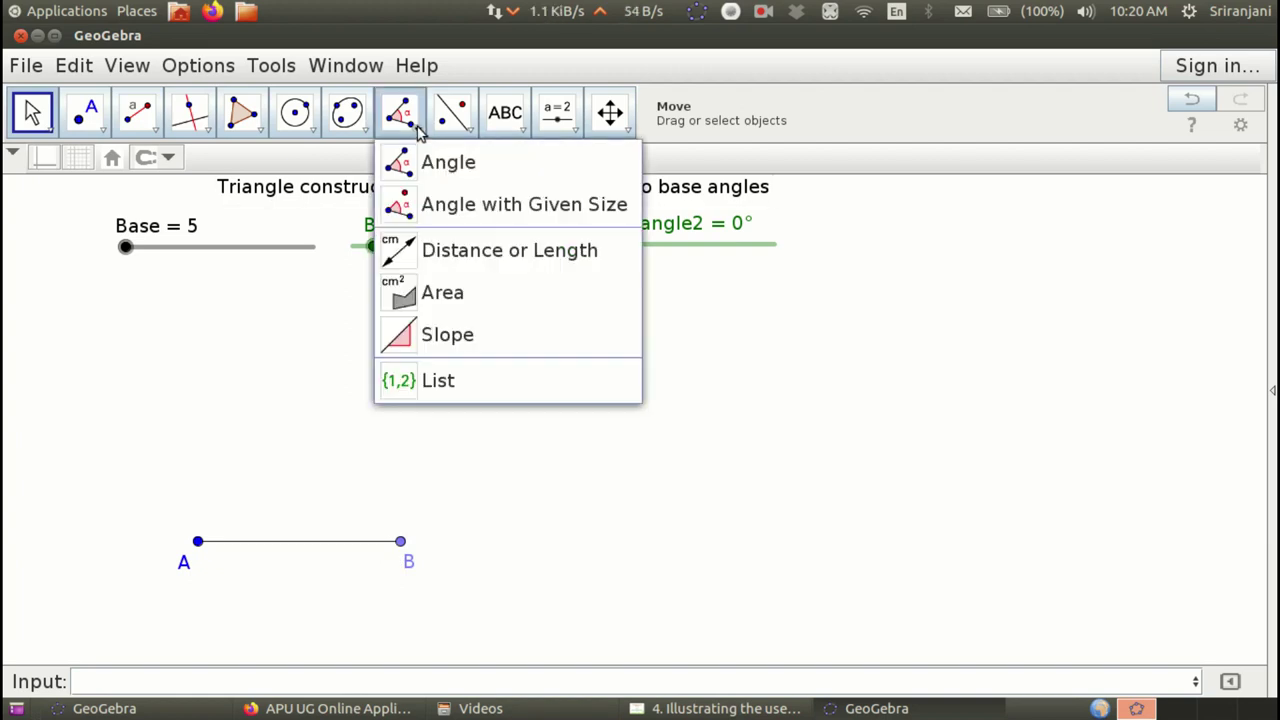
click(437, 210)
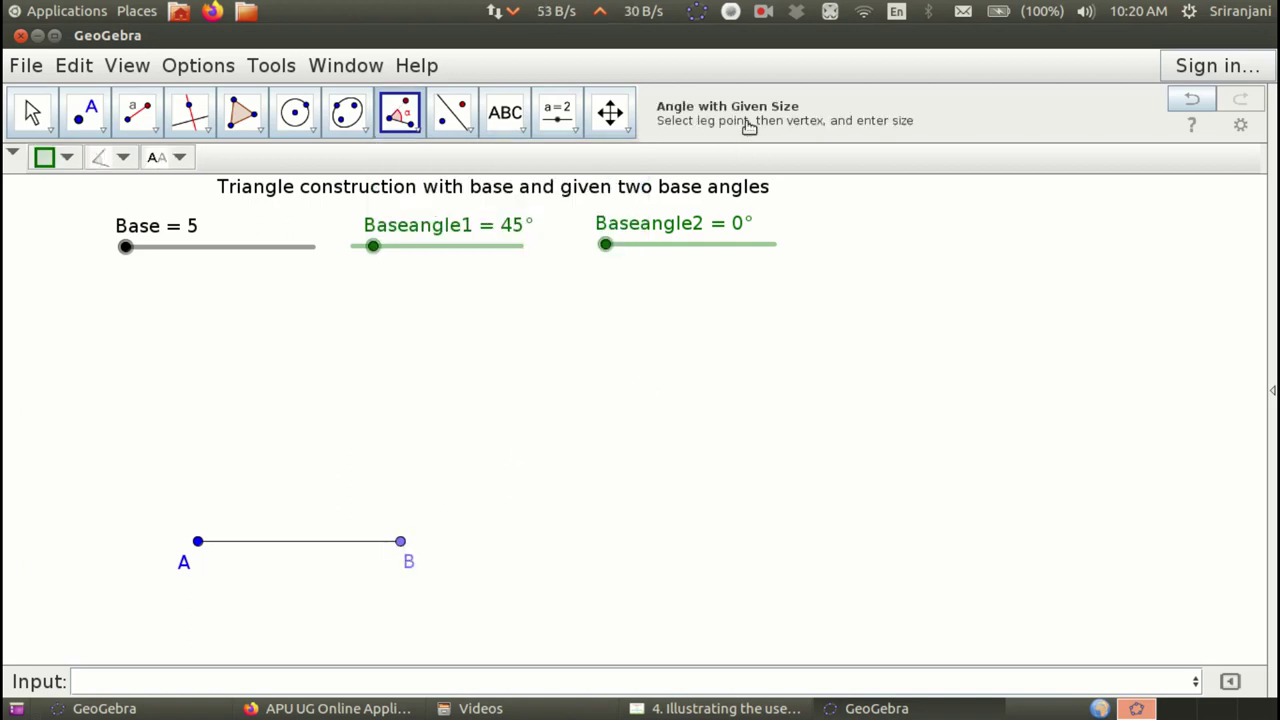
click(401, 542)
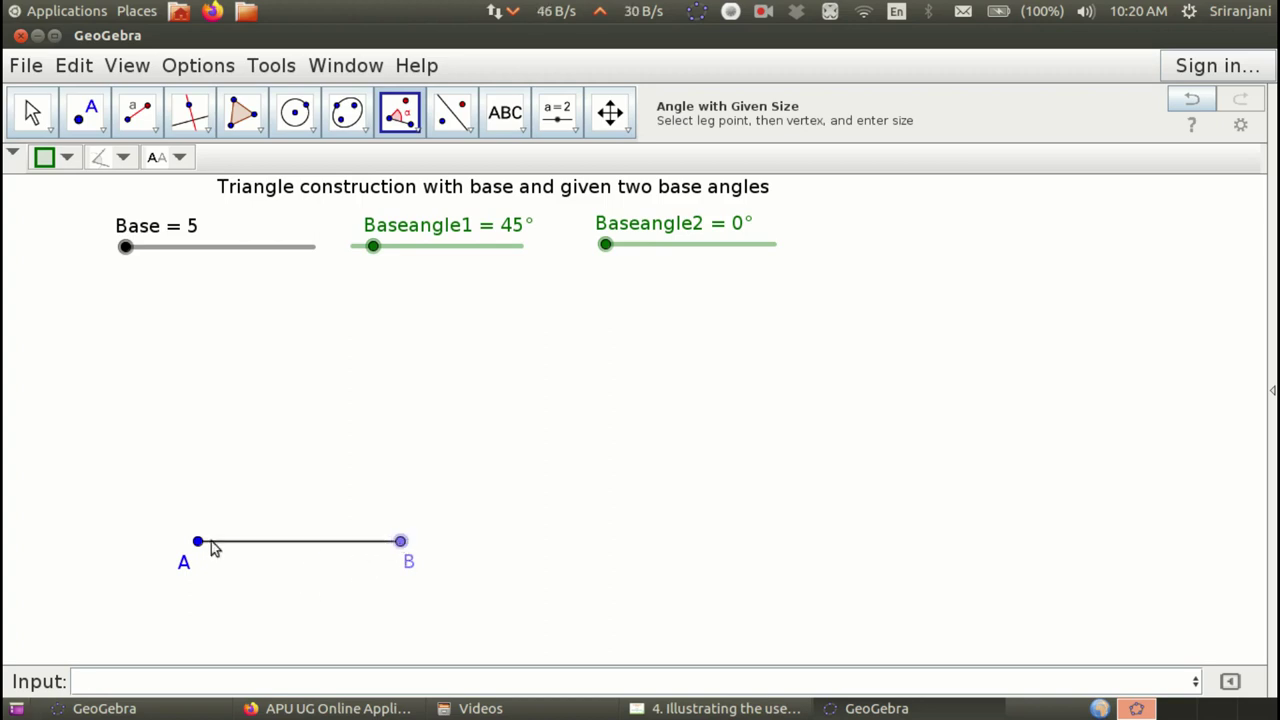
click(198, 543)
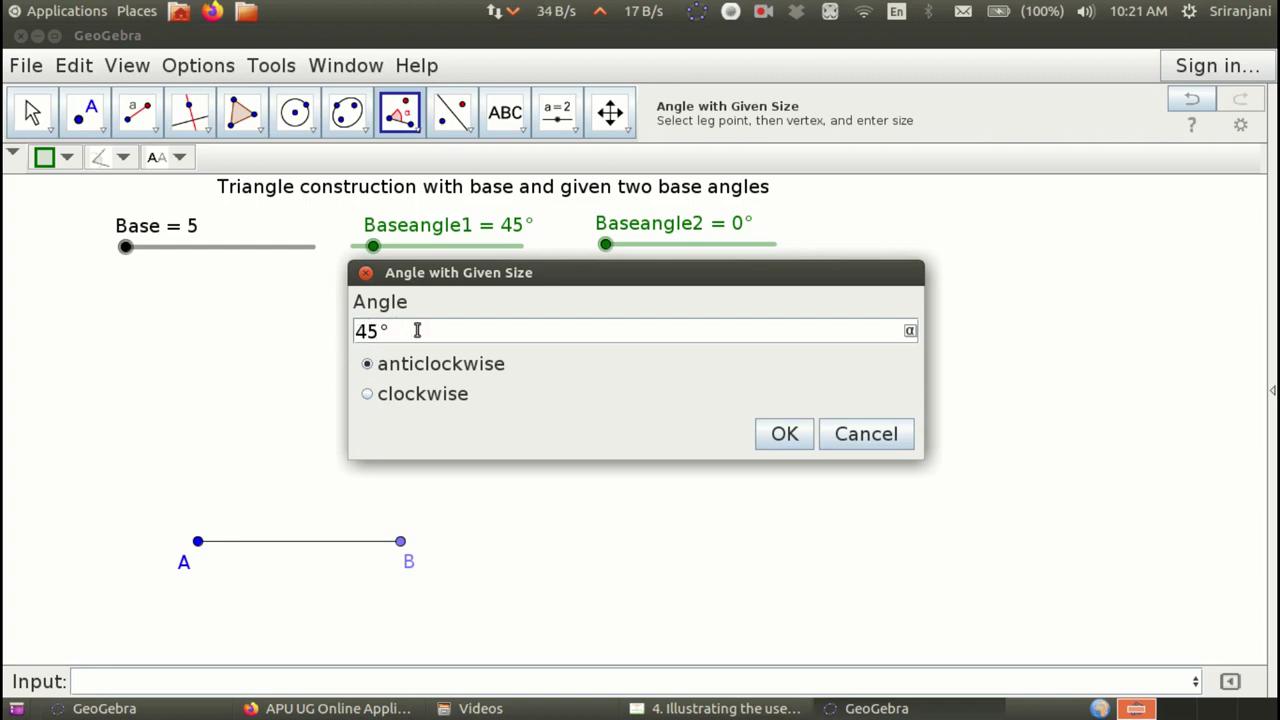
key(BackSpace)
text(Baseangle1)
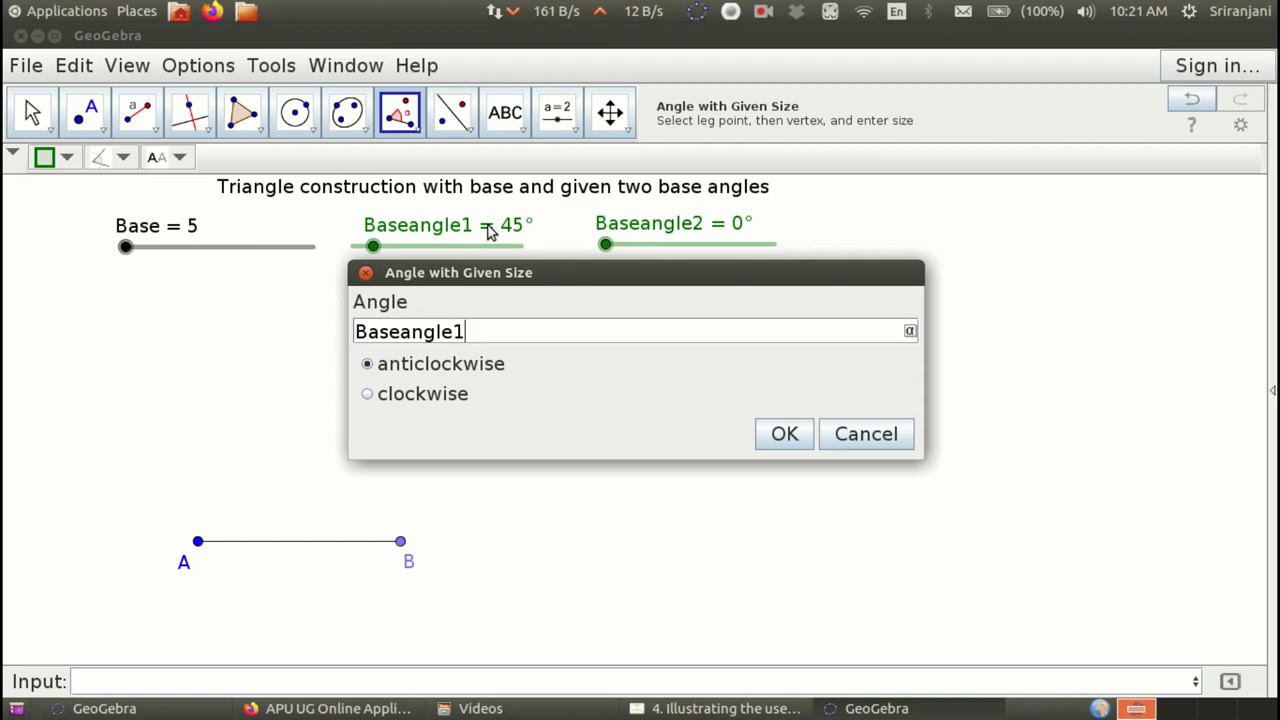
click(778, 433)
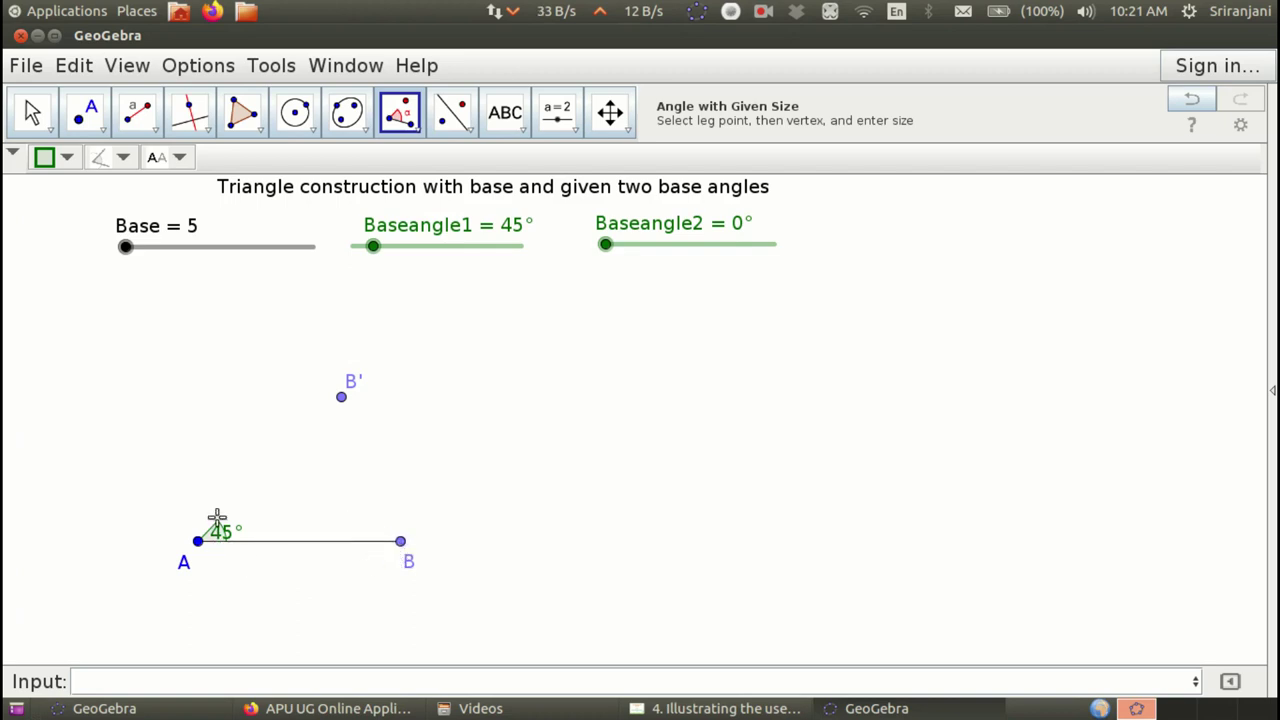
- Draw a ray starting at A and passing through the rotated point B'
click(153, 132)
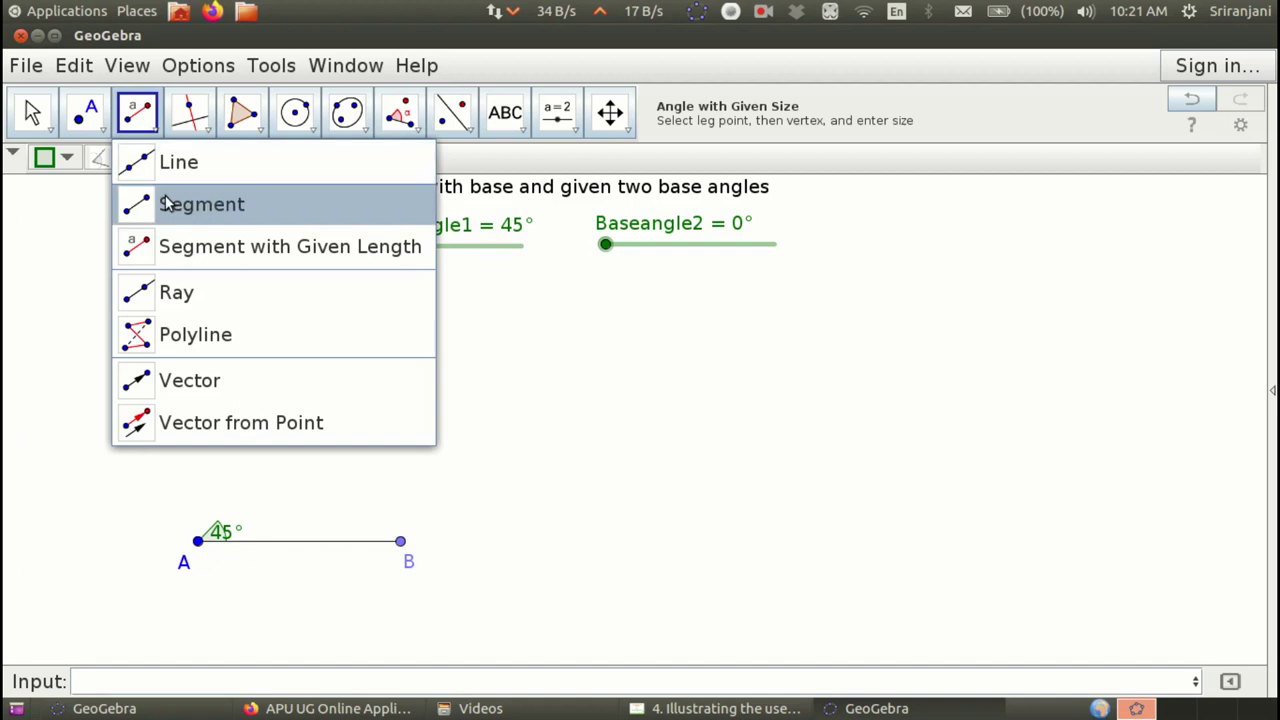
click(166, 291)
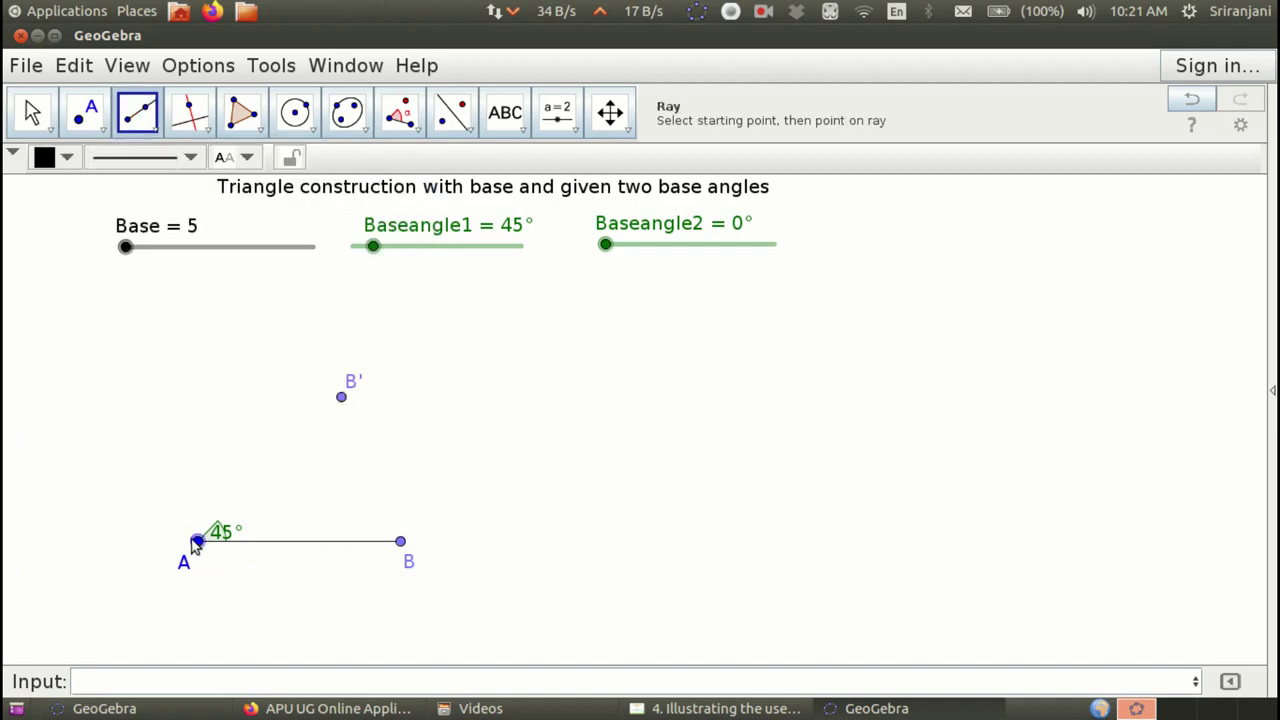
click(198, 541)
click(342, 397)
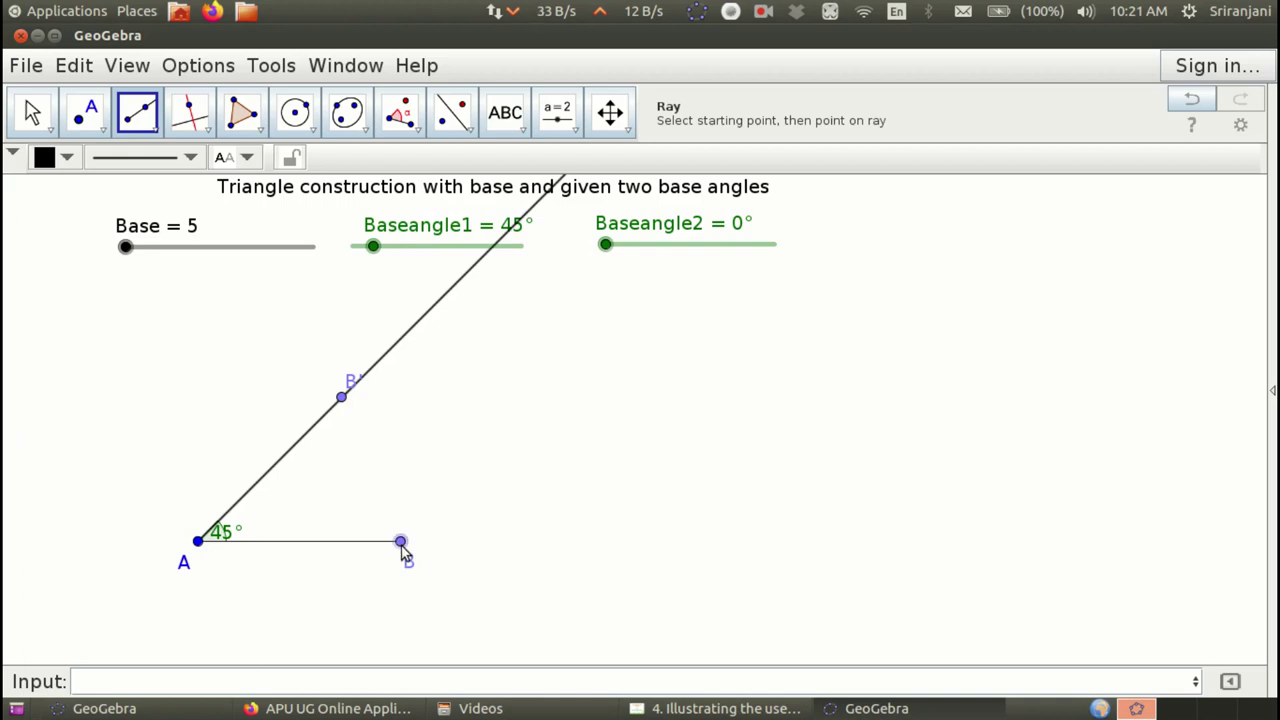
- Construct a clockwise angle of size Baseangle2 with leg point A and vertex B
click(404, 112)
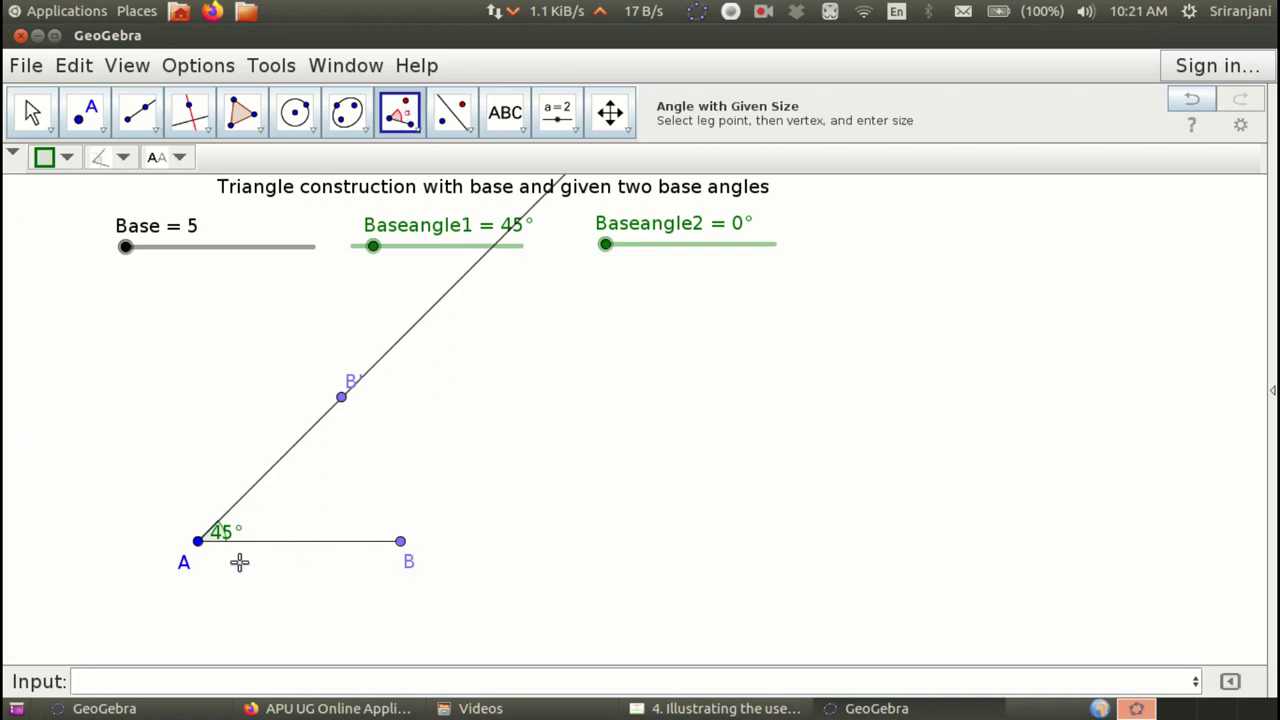
click(198, 543)
click(402, 542)
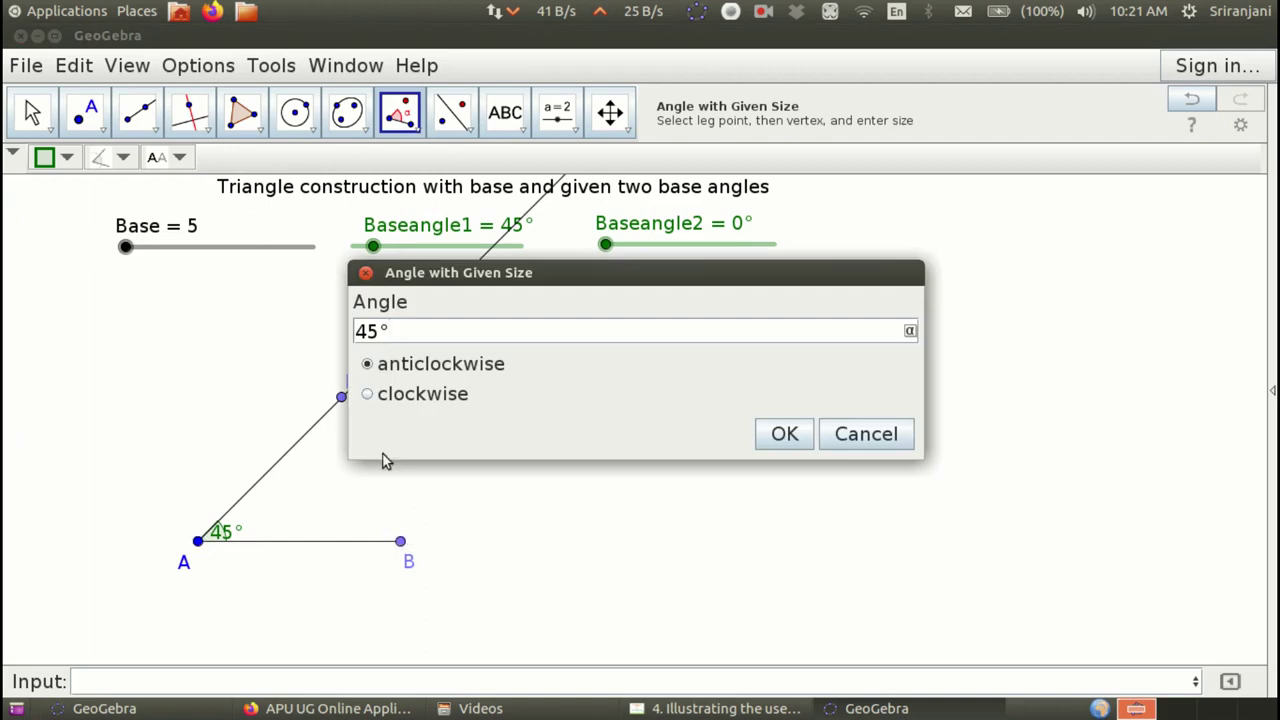
click(367, 396)
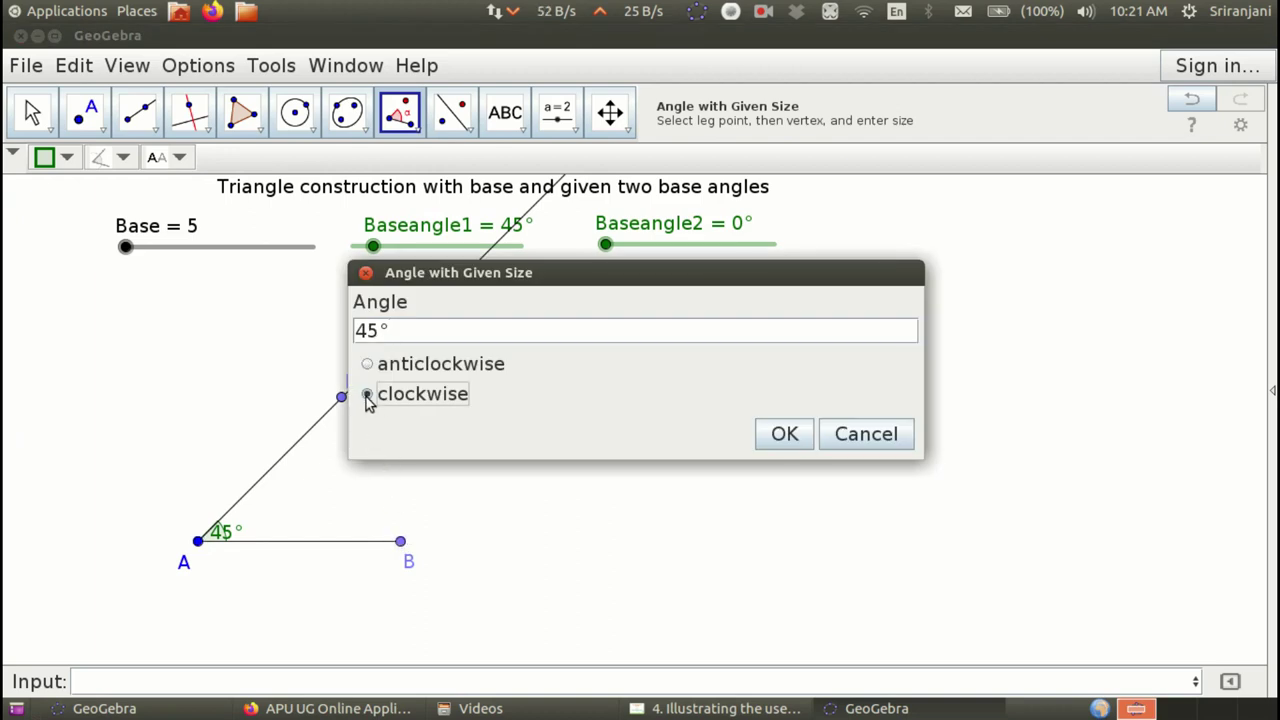
key(shift+Tab)
text(B)
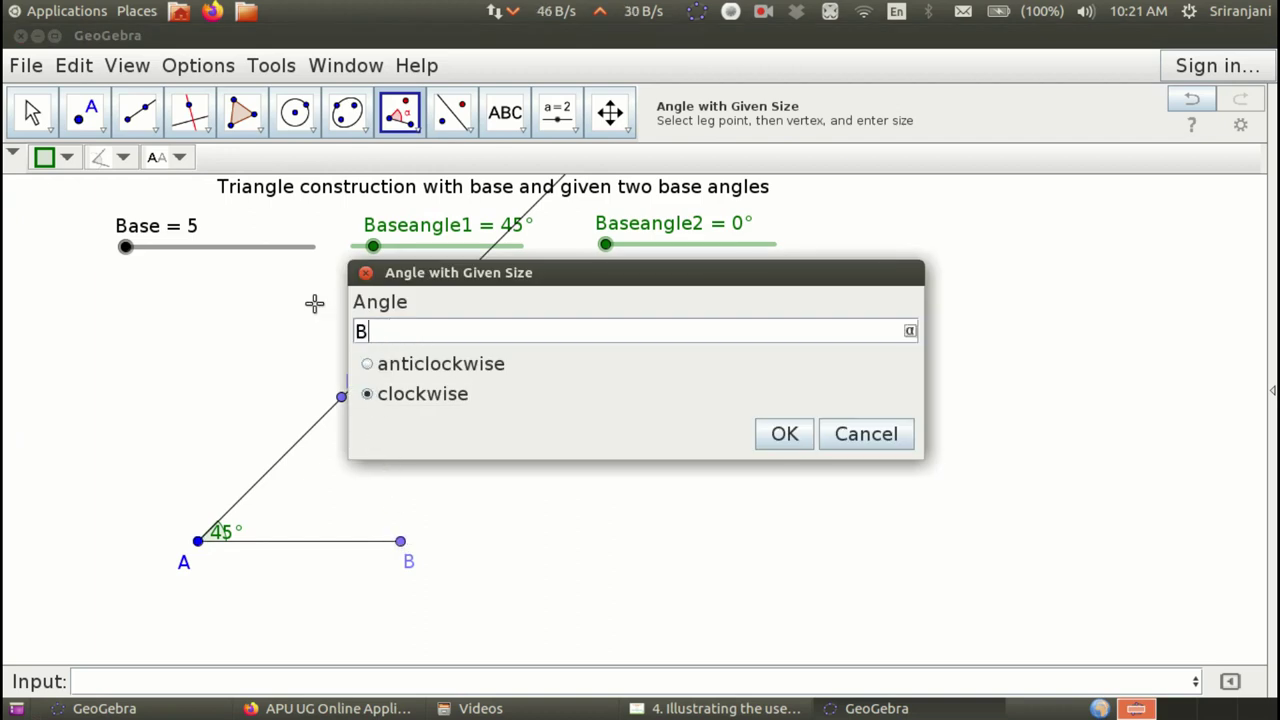
text(aseangle2)
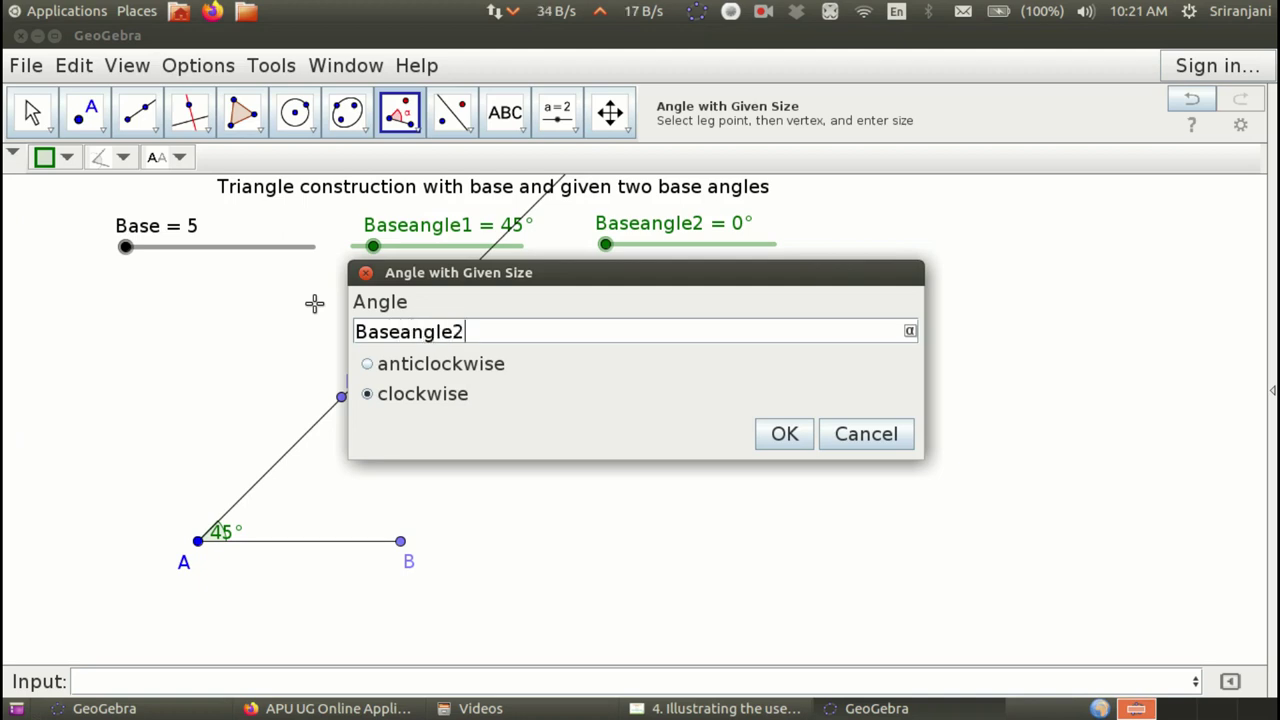
click(784, 433)
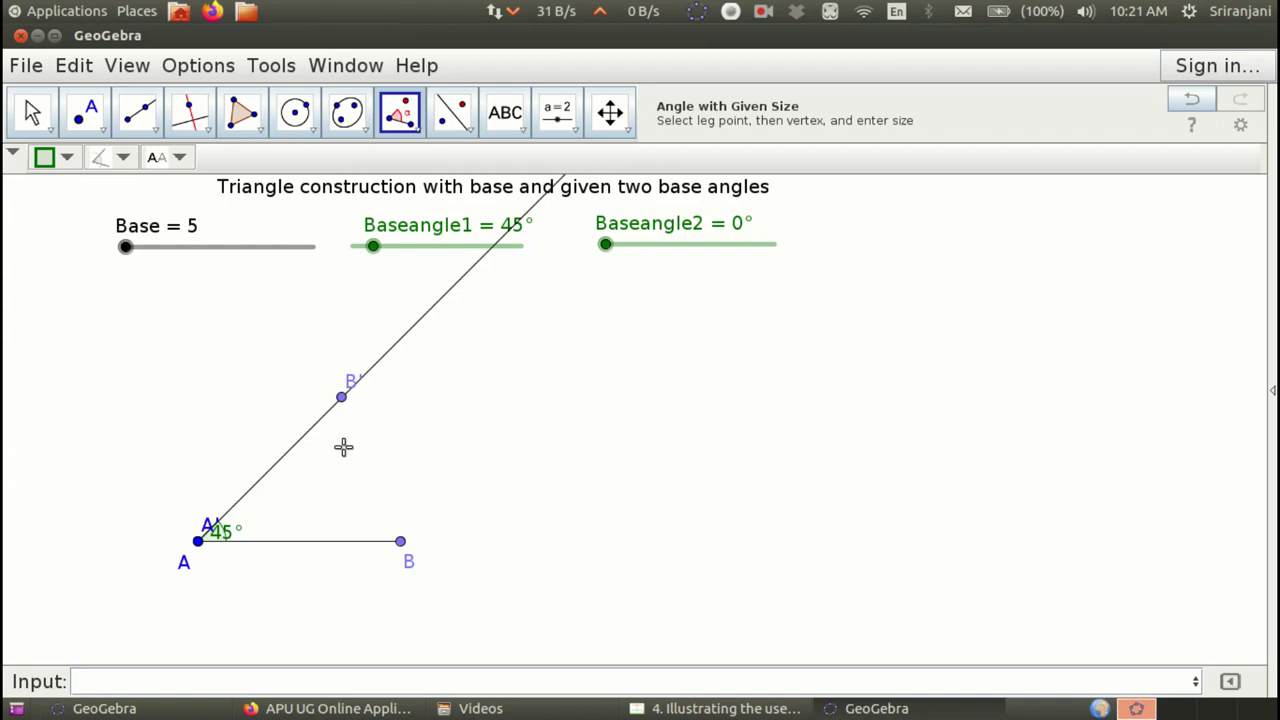
- Set the Baseangle2 slider to 54° and draw a ray from B through the rotated point A'
click(33, 108)
drag(607, 248, 632, 249)
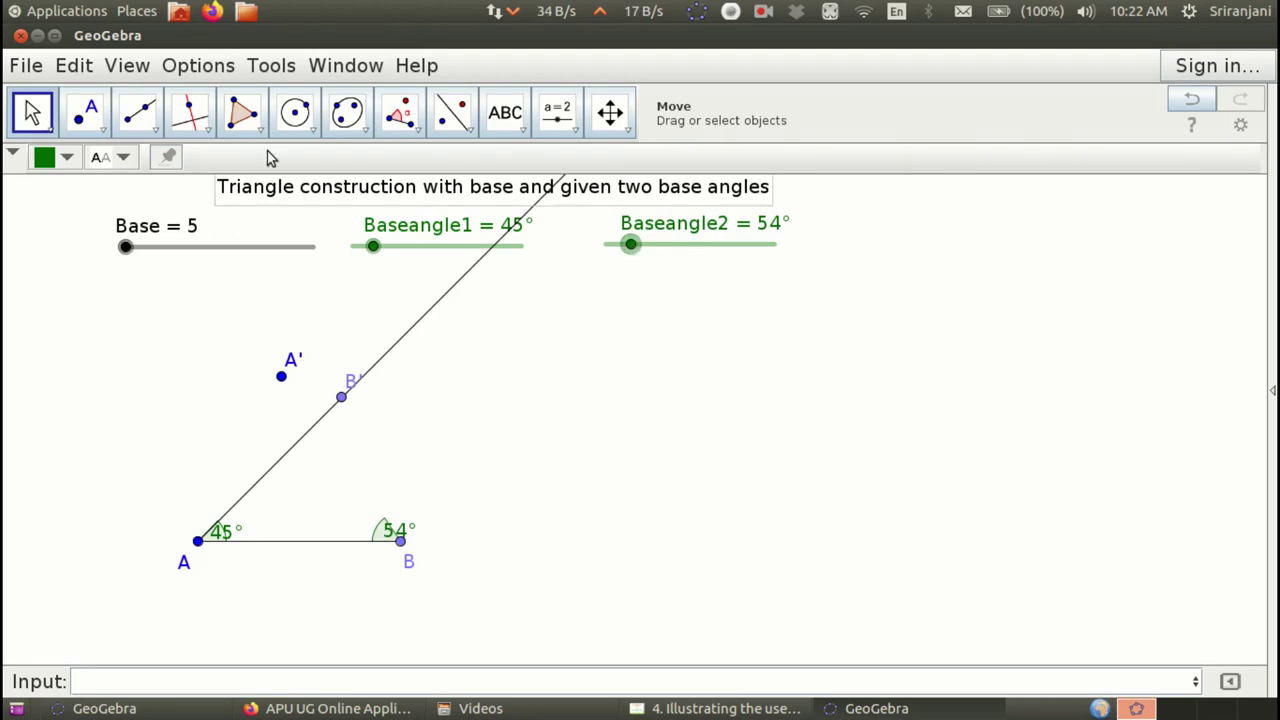
click(145, 116)
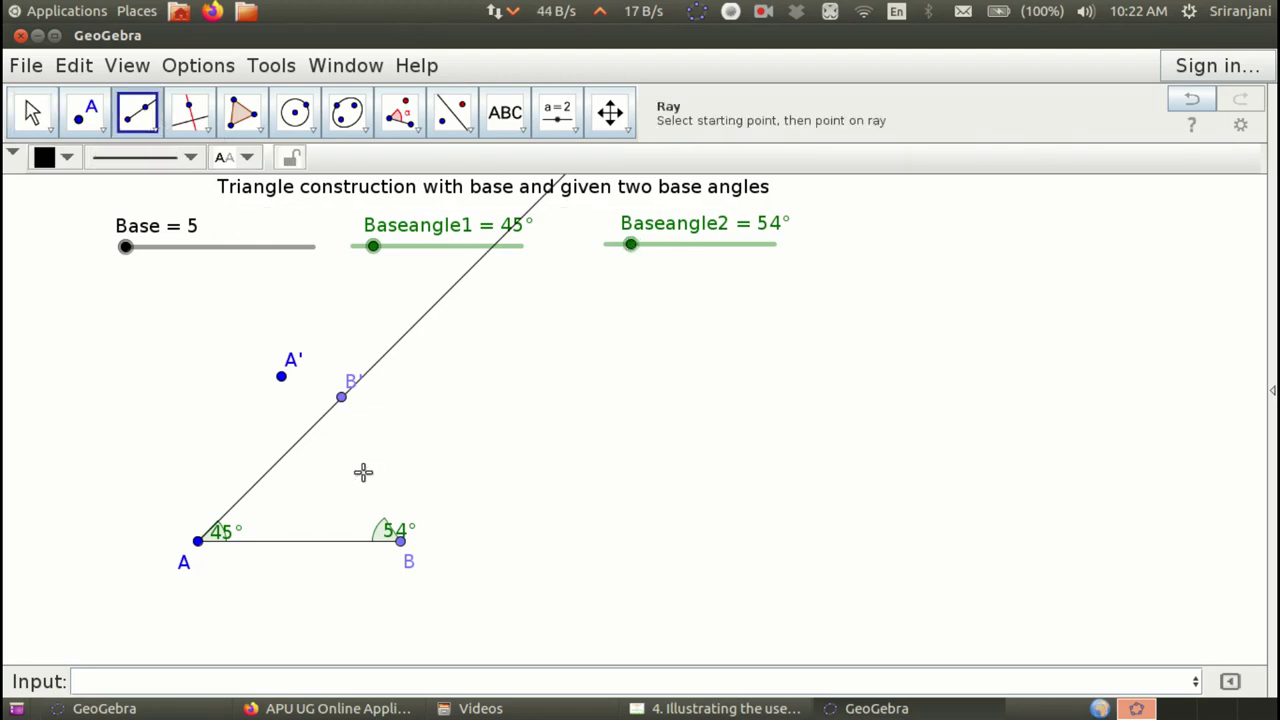
click(402, 543)
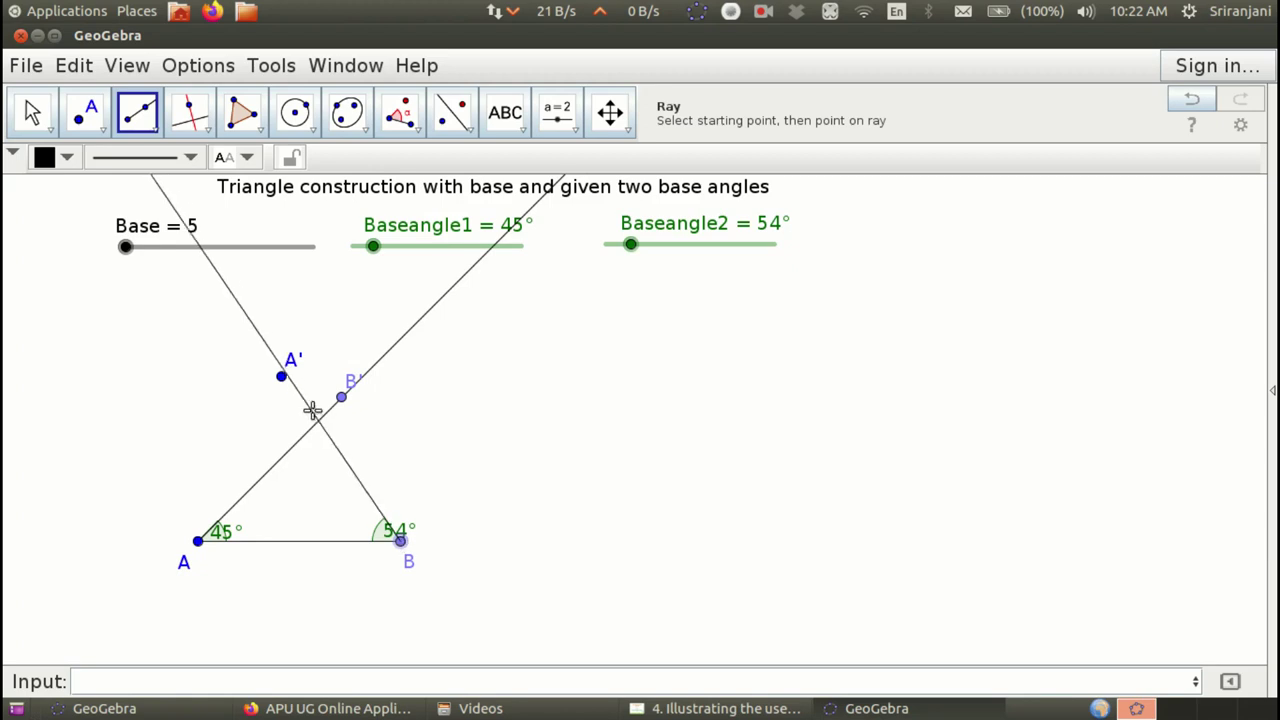
click(282, 378)
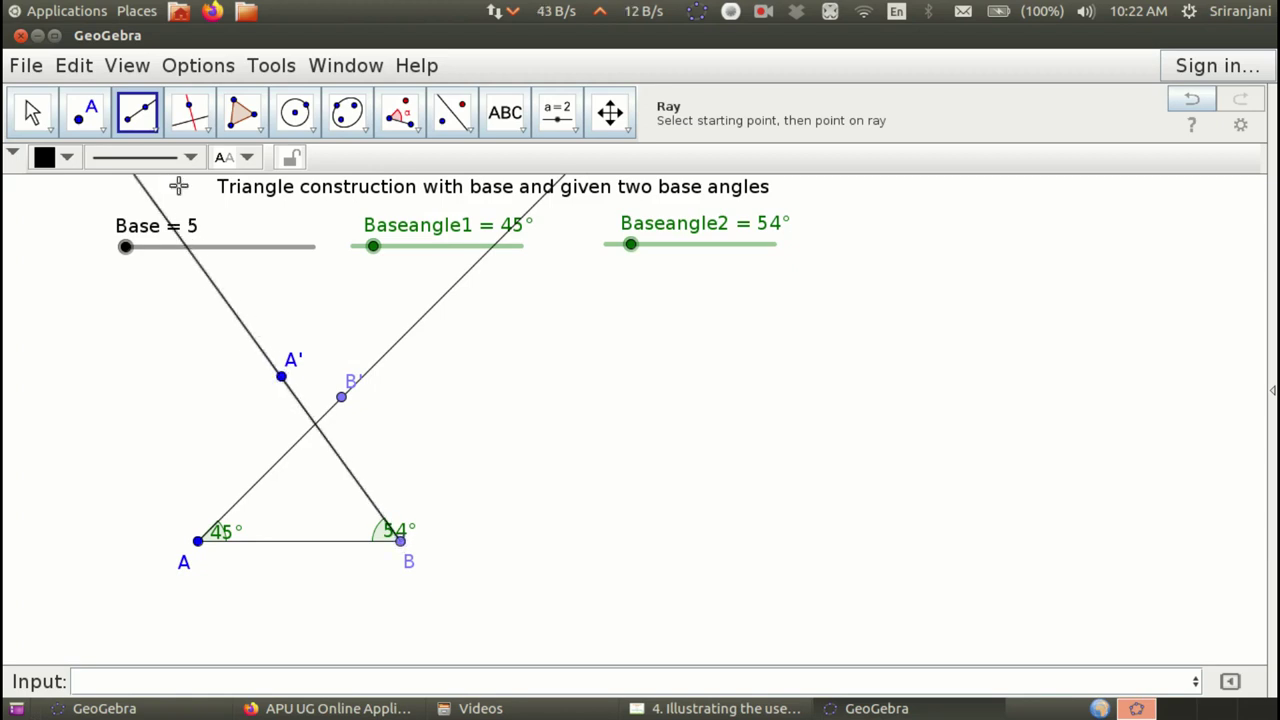
- Create the intersection point of the two rays and show its label
click(97, 131)
click(140, 292)
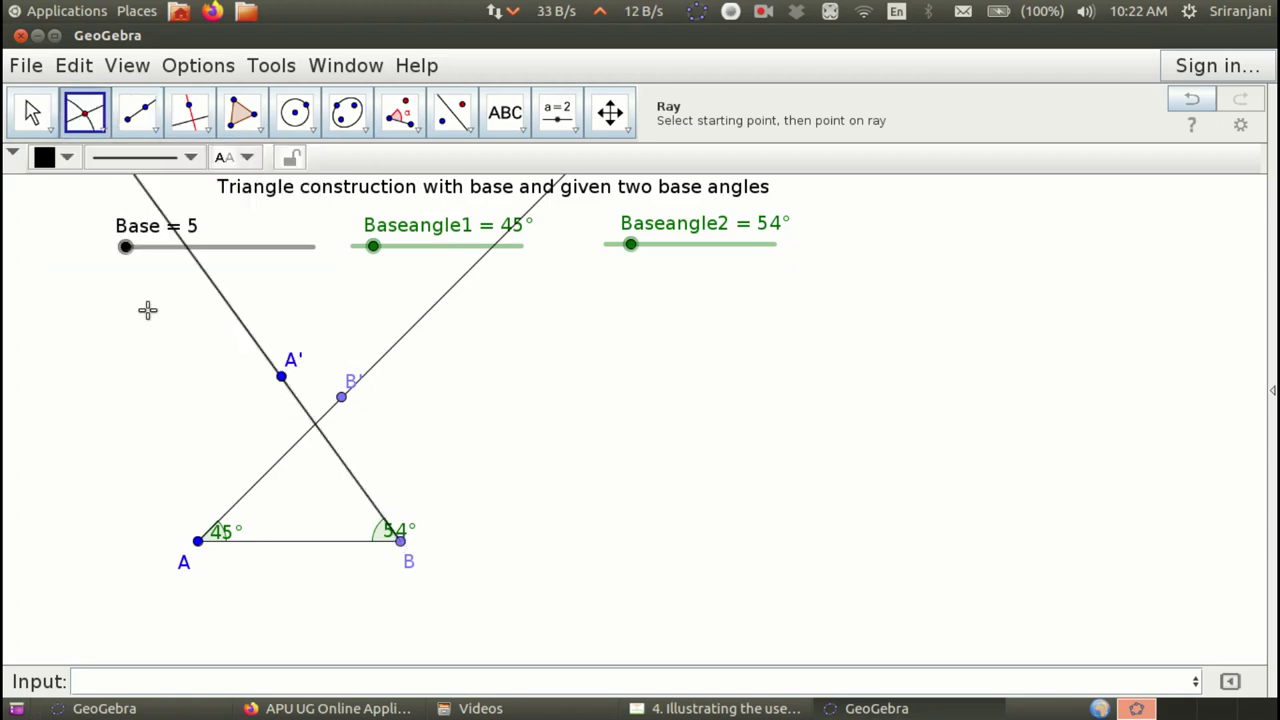
click(316, 424)
right_click(316, 425)
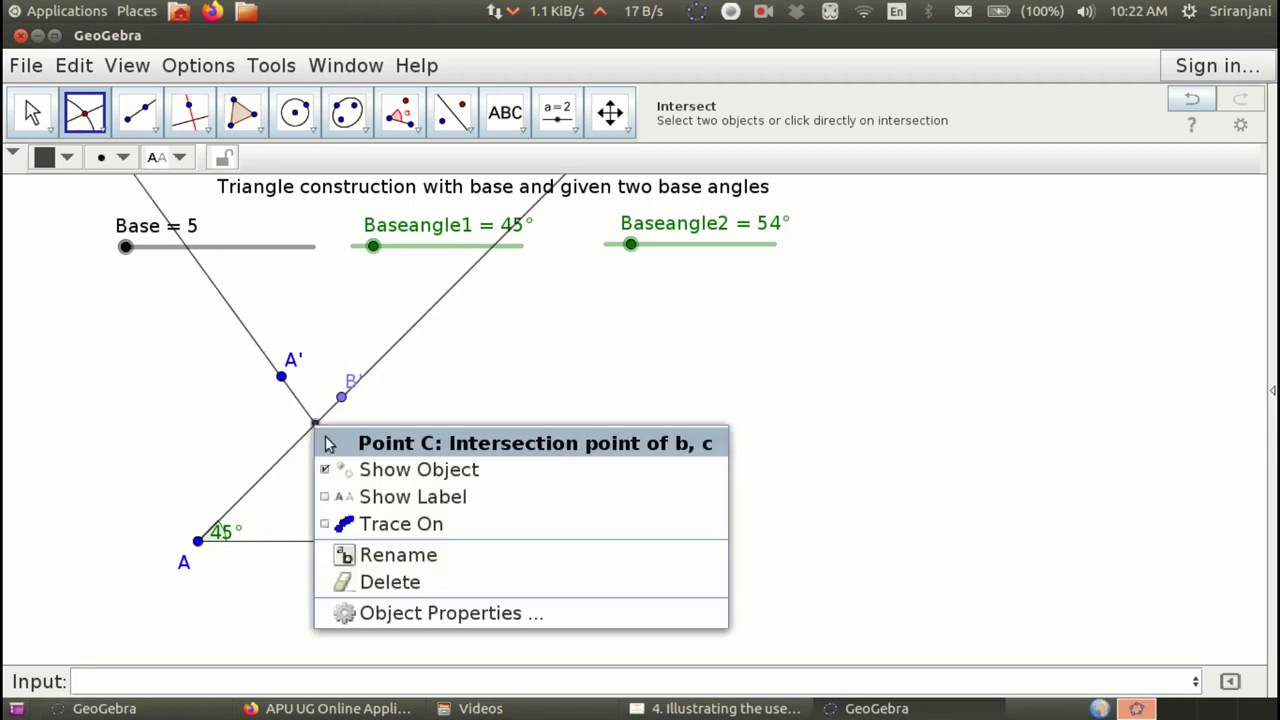
click(345, 495)
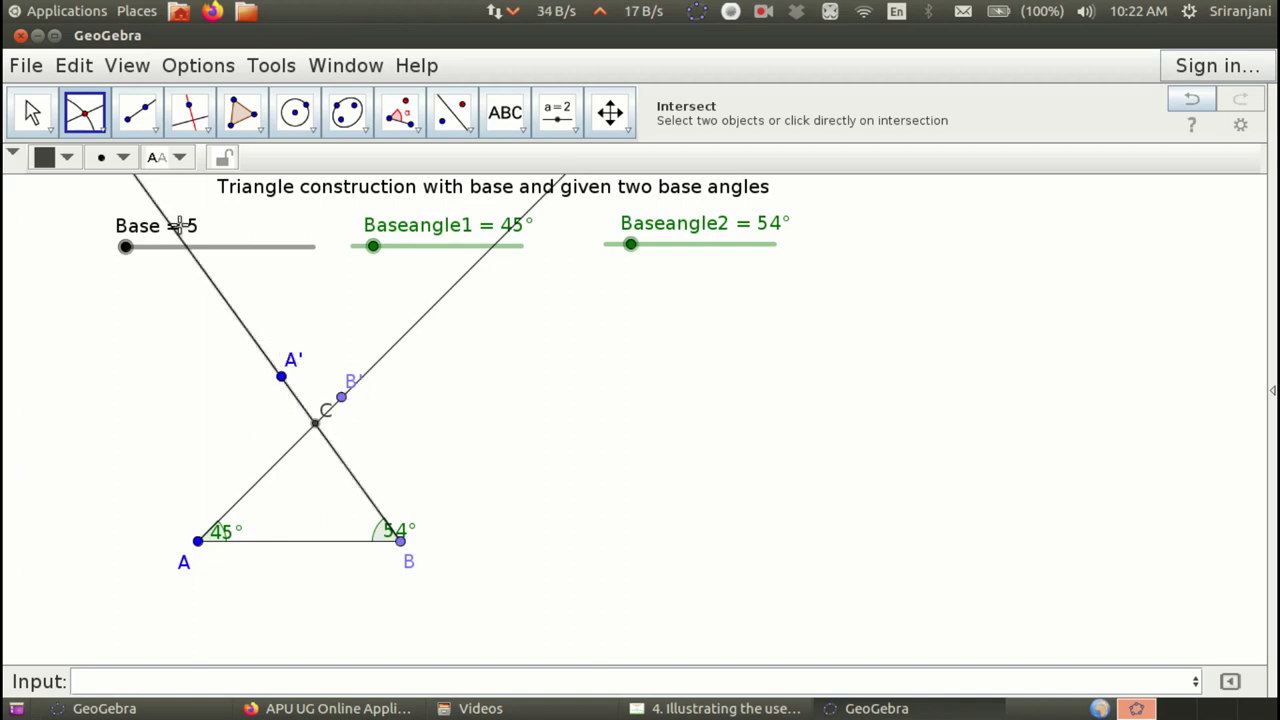
- Display the Algebra view and widen it so more of the object definitions fit
click(126, 68)
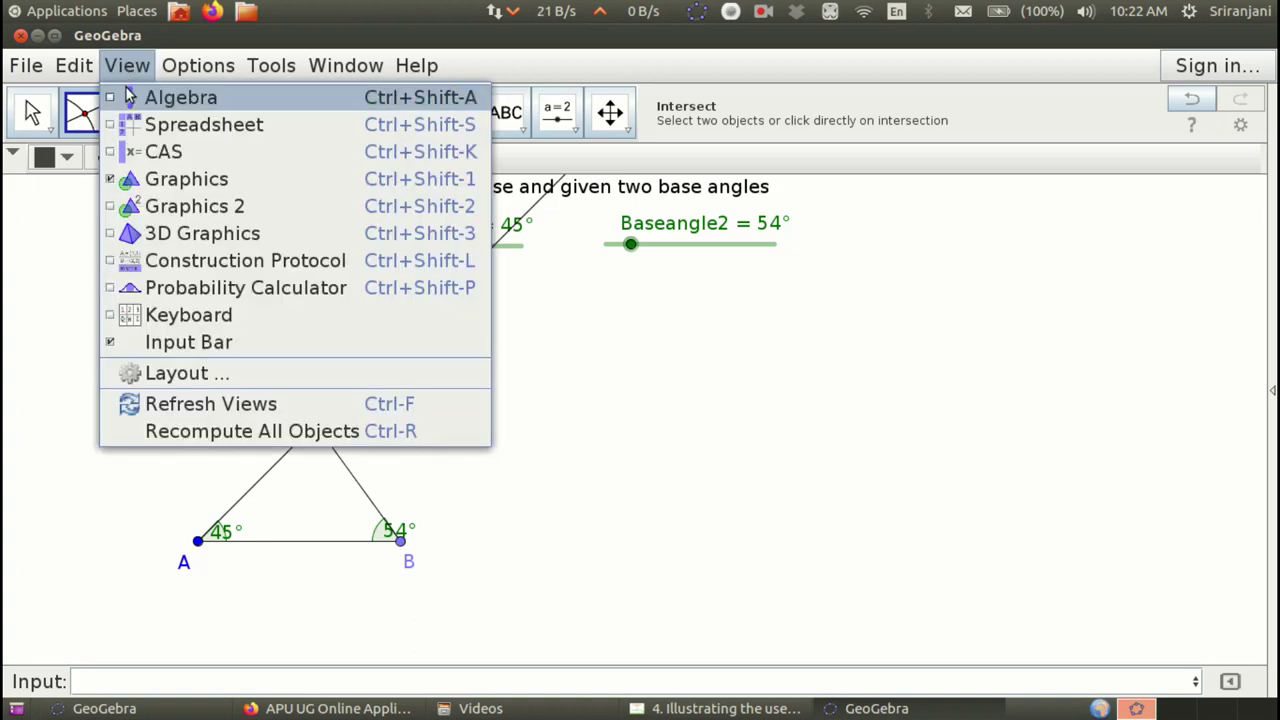
click(129, 96)
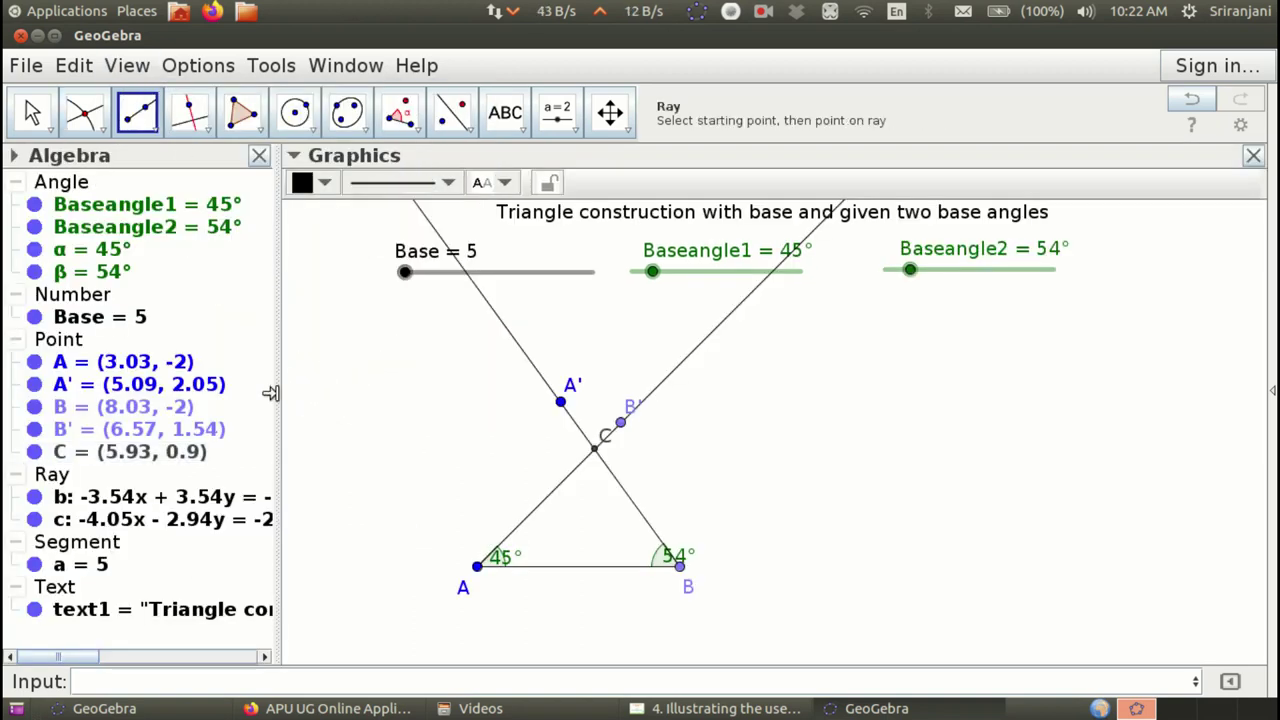
drag(266, 396, 320, 395)
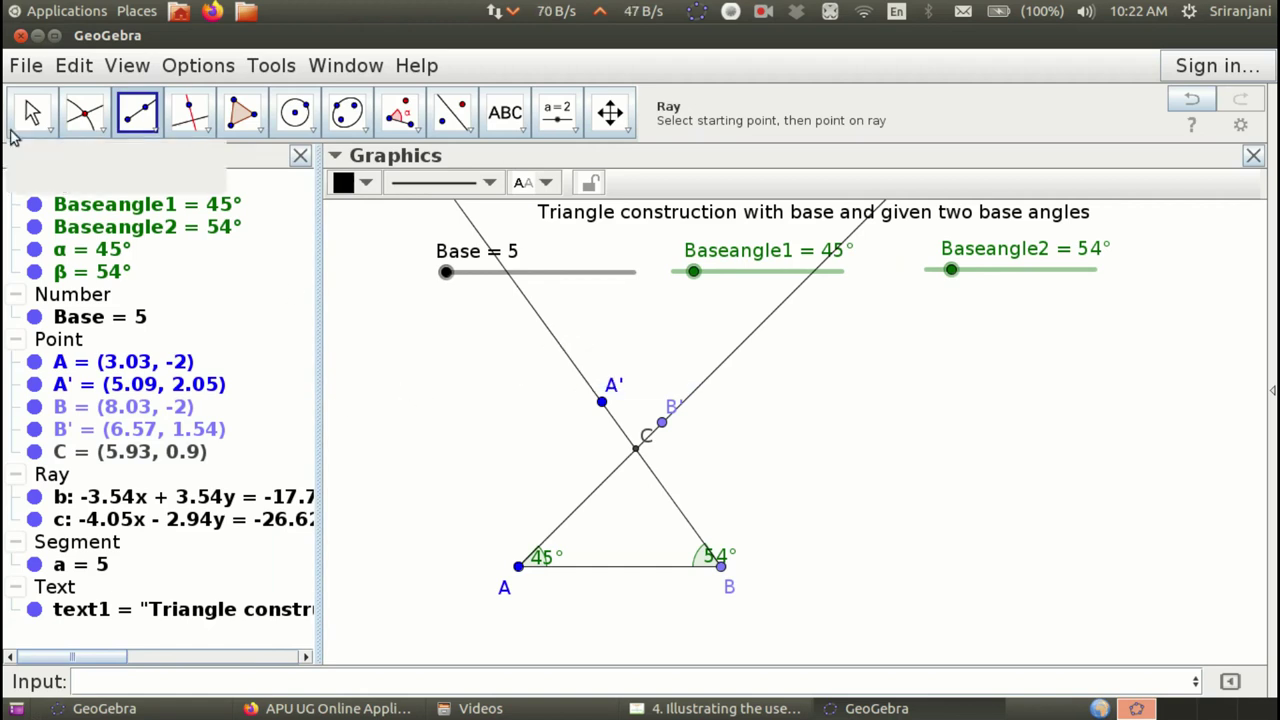
- Hide the ray through B and A', and hide point A'
key(Escape)
click(568, 362)
right_click(567, 353)
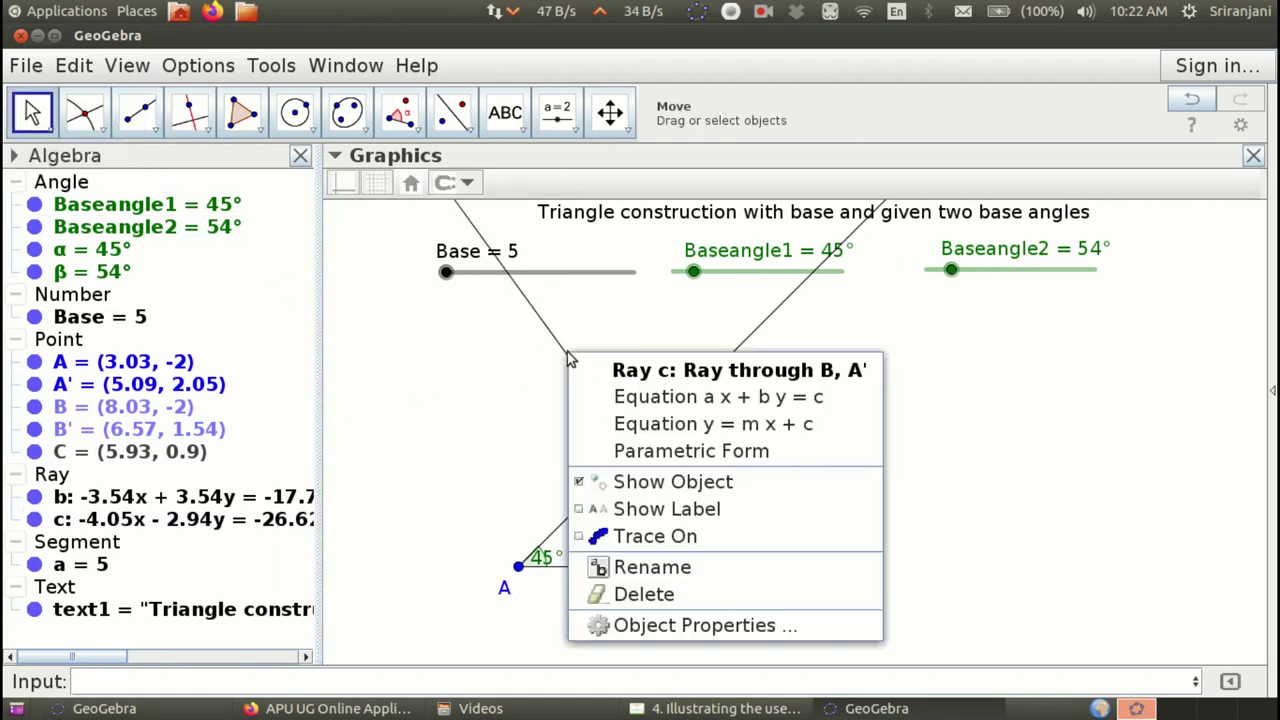
click(583, 484)
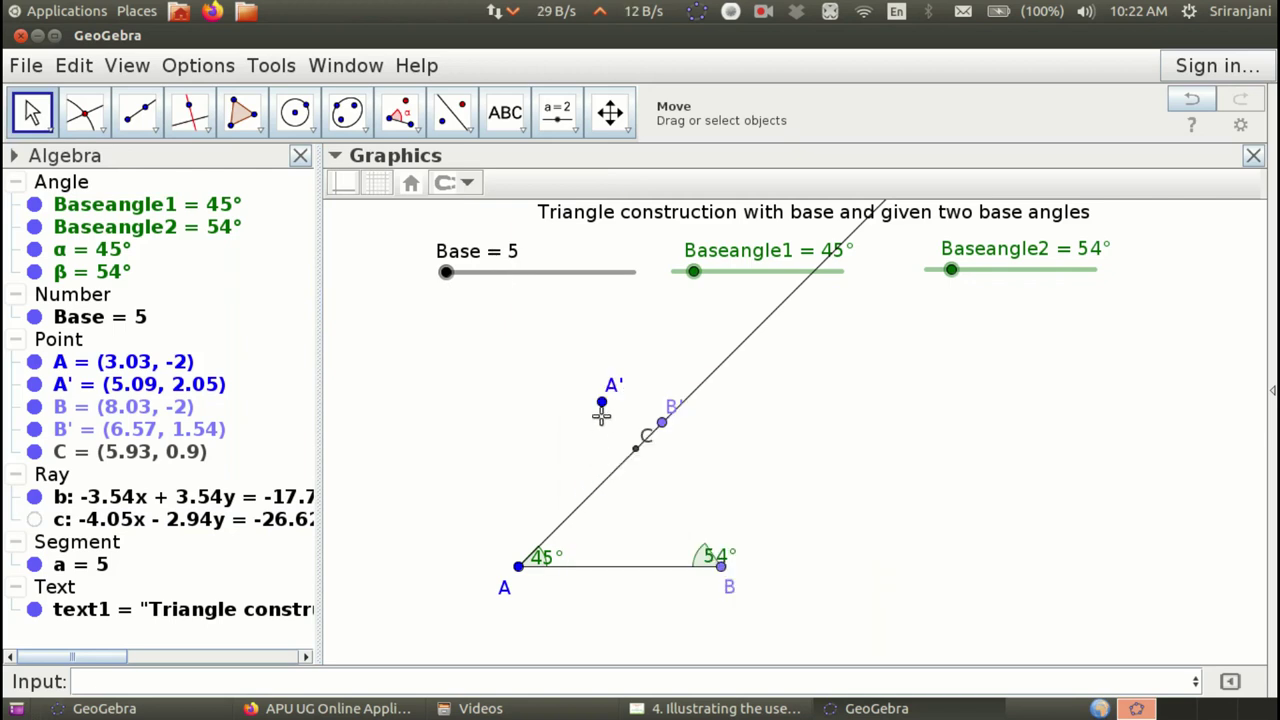
right_click(602, 402)
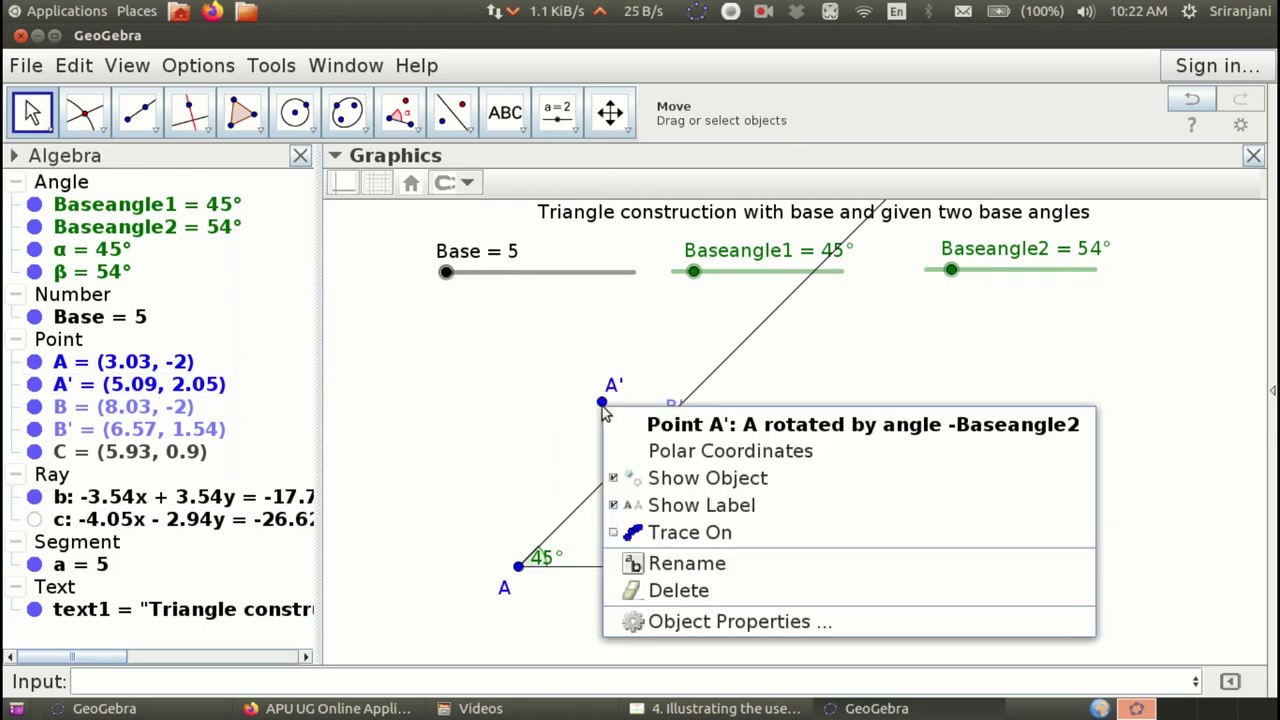
click(627, 480)
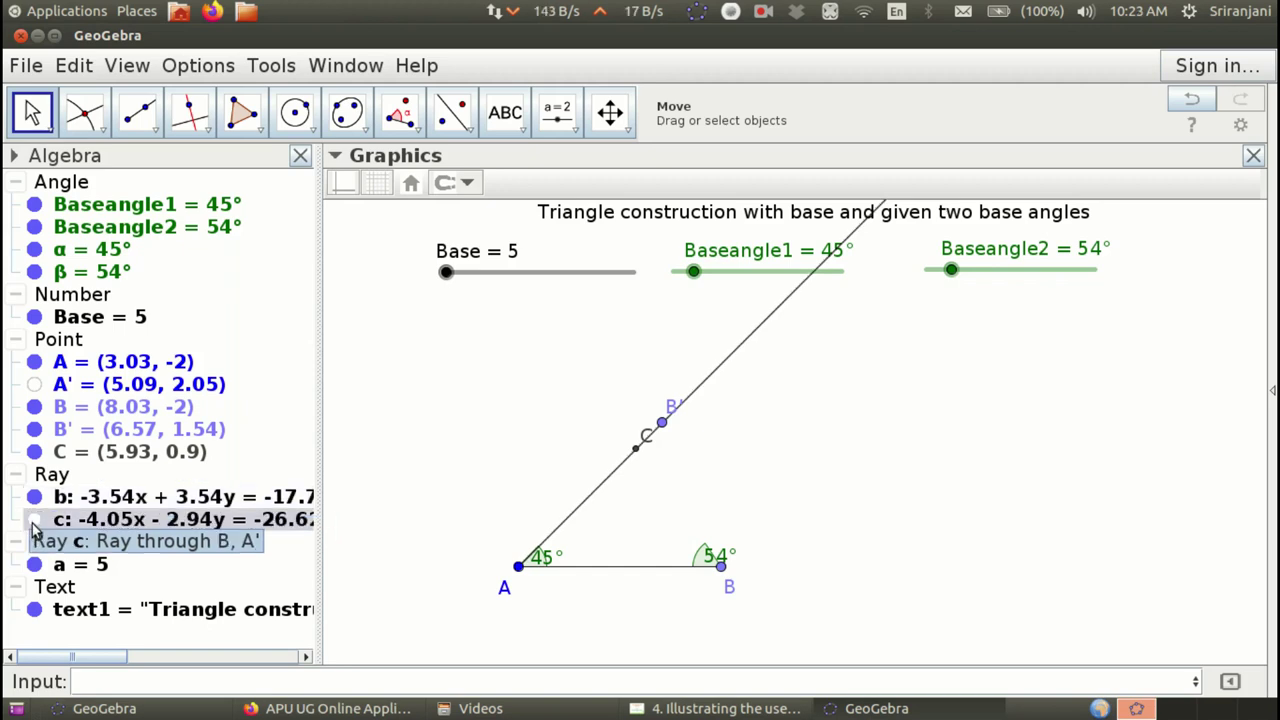
- Hide the ray through A and B', and hide point B'
right_click(32, 497)
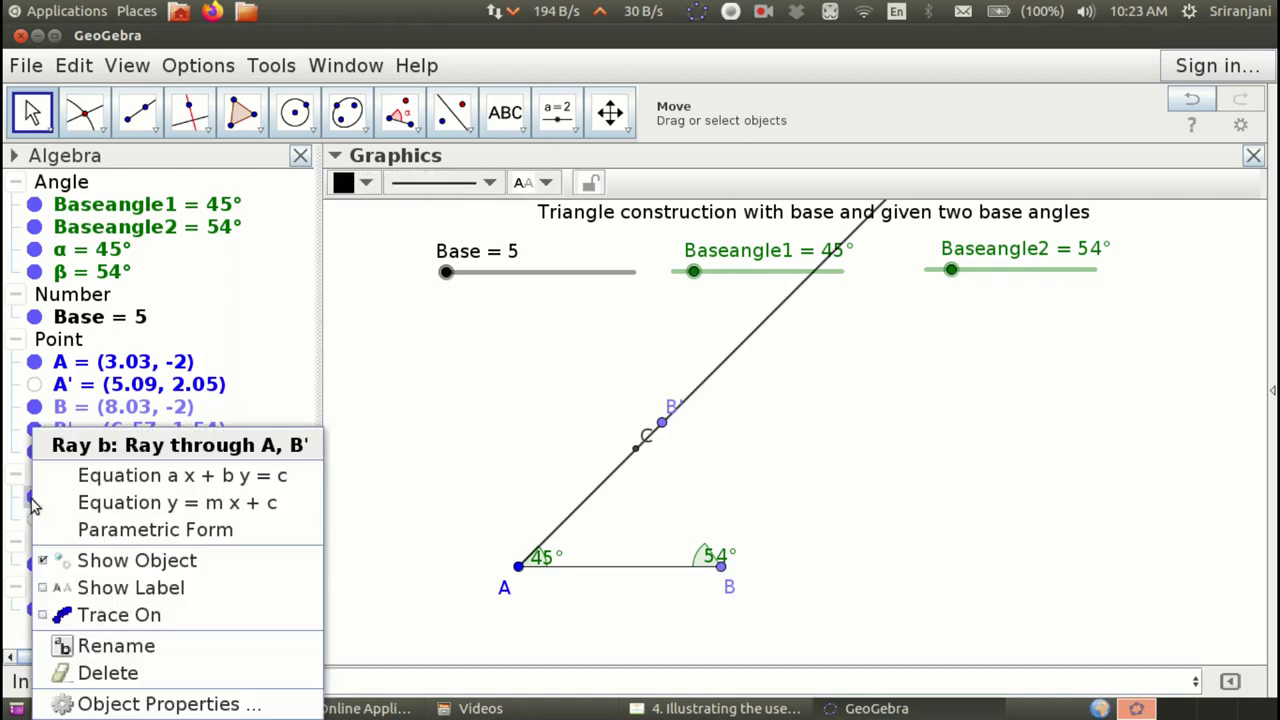
click(63, 561)
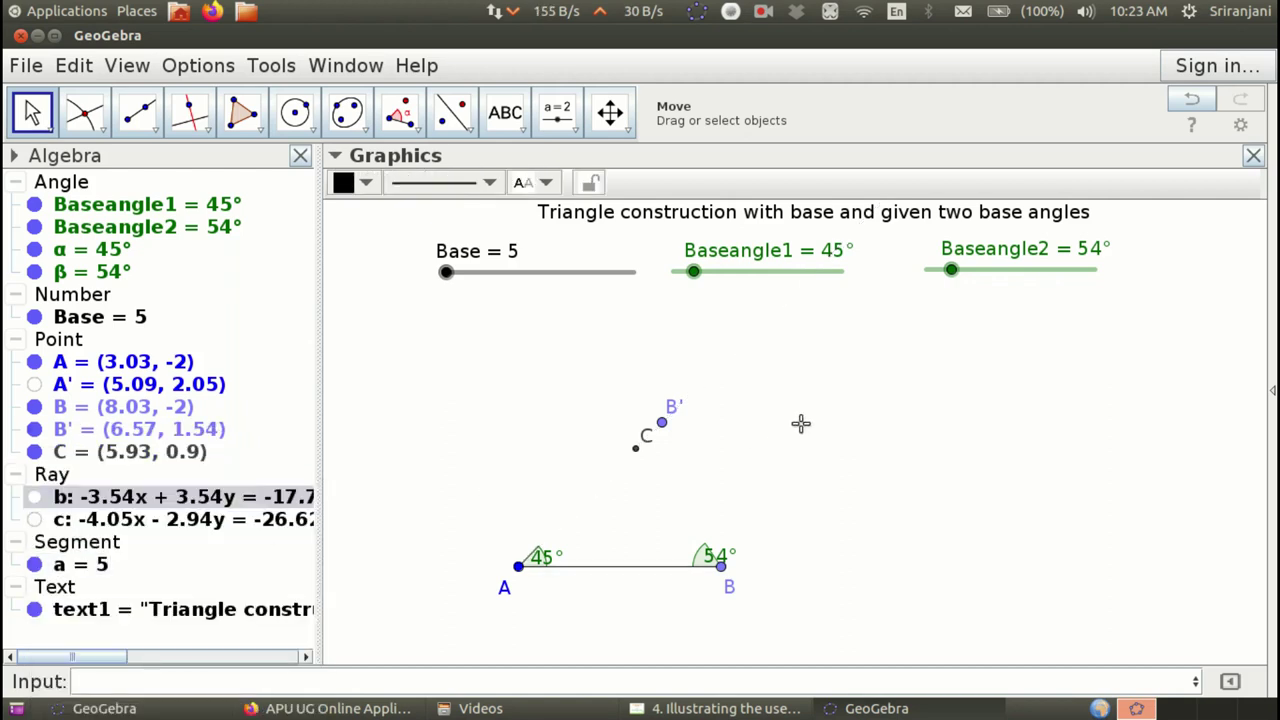
right_click(30, 432)
click(60, 510)
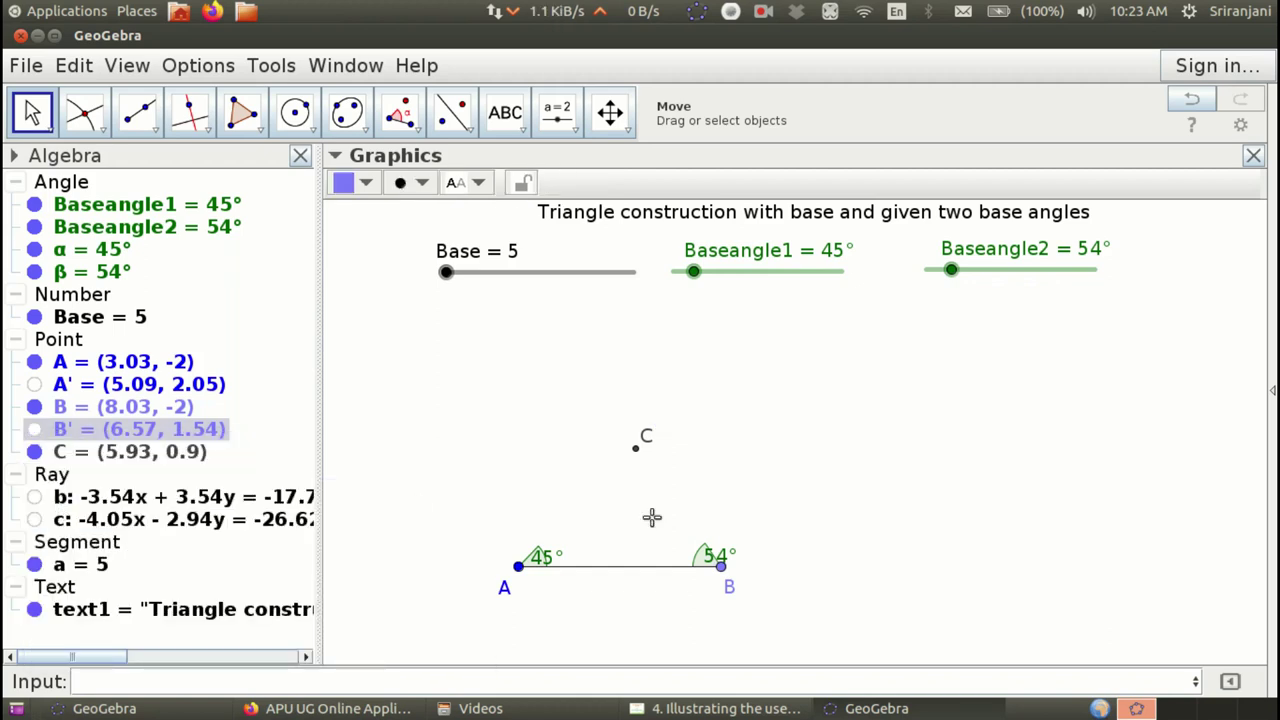
- Draw segments from A to C and from C to B to complete the triangle's sides
click(154, 133)
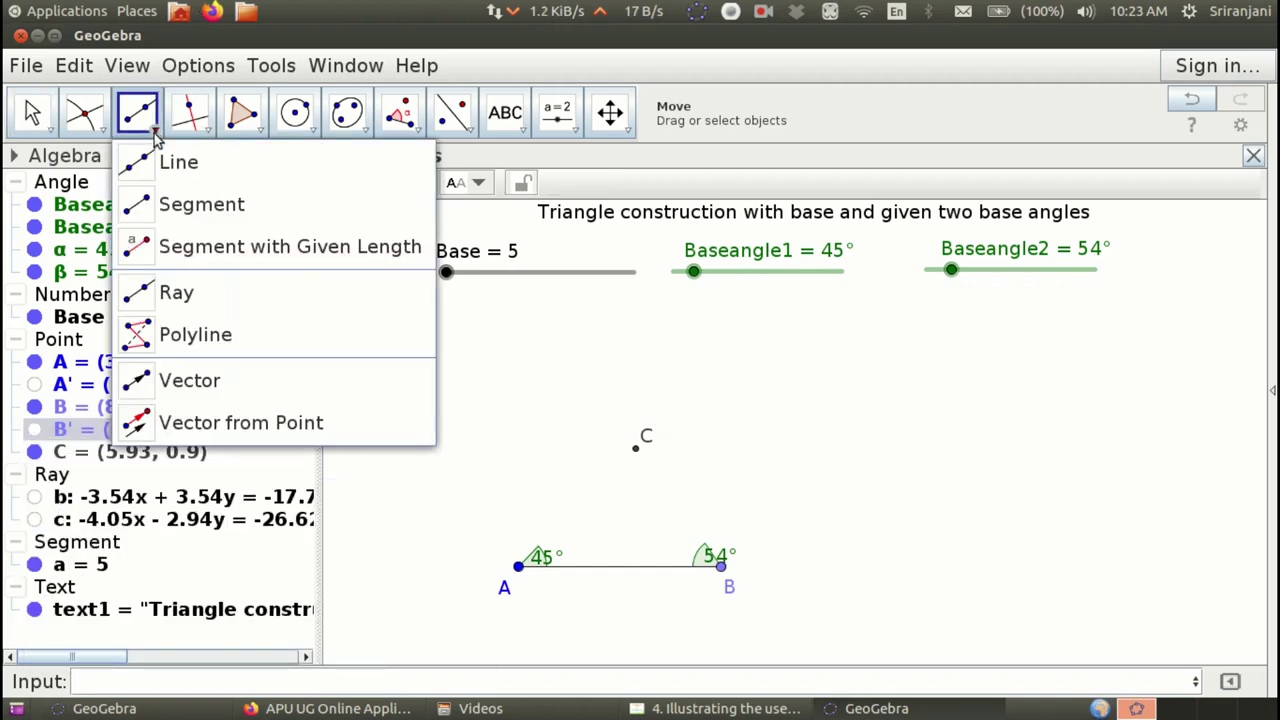
click(175, 204)
click(519, 567)
click(635, 447)
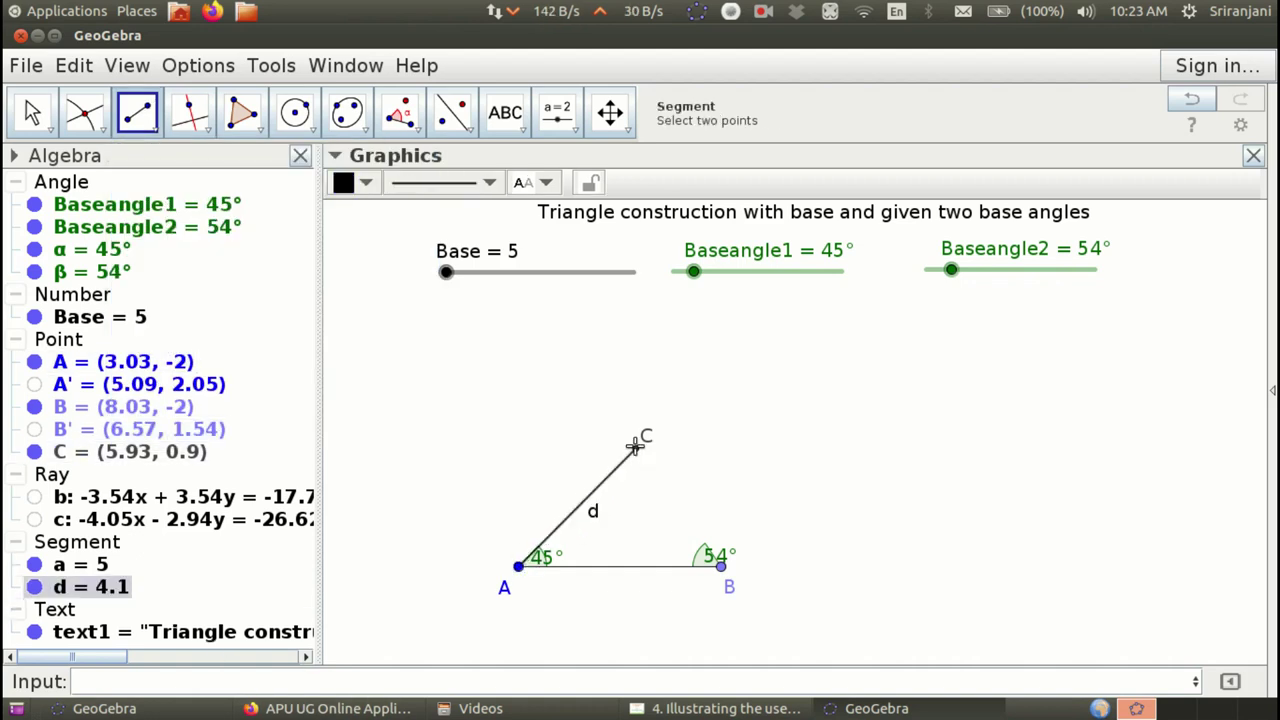
click(640, 447)
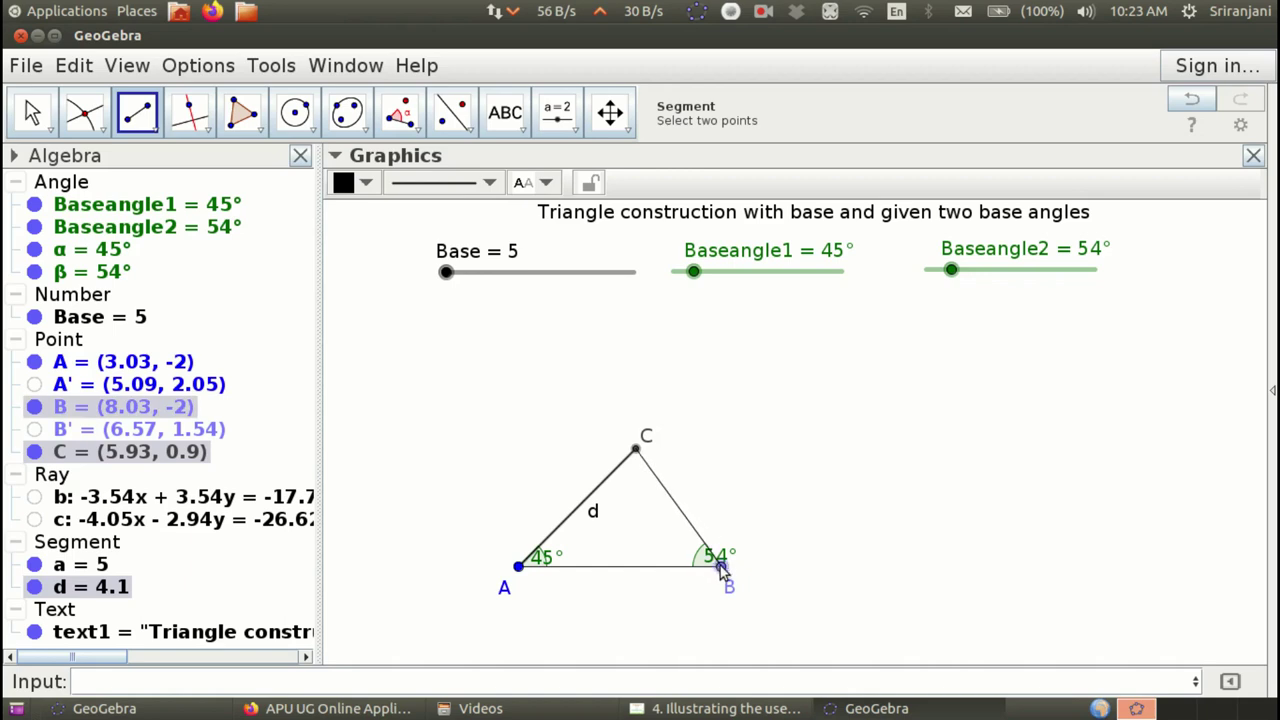
click(721, 566)
- Move the value labels of the angles at A and B below the base segment
click(24, 113)
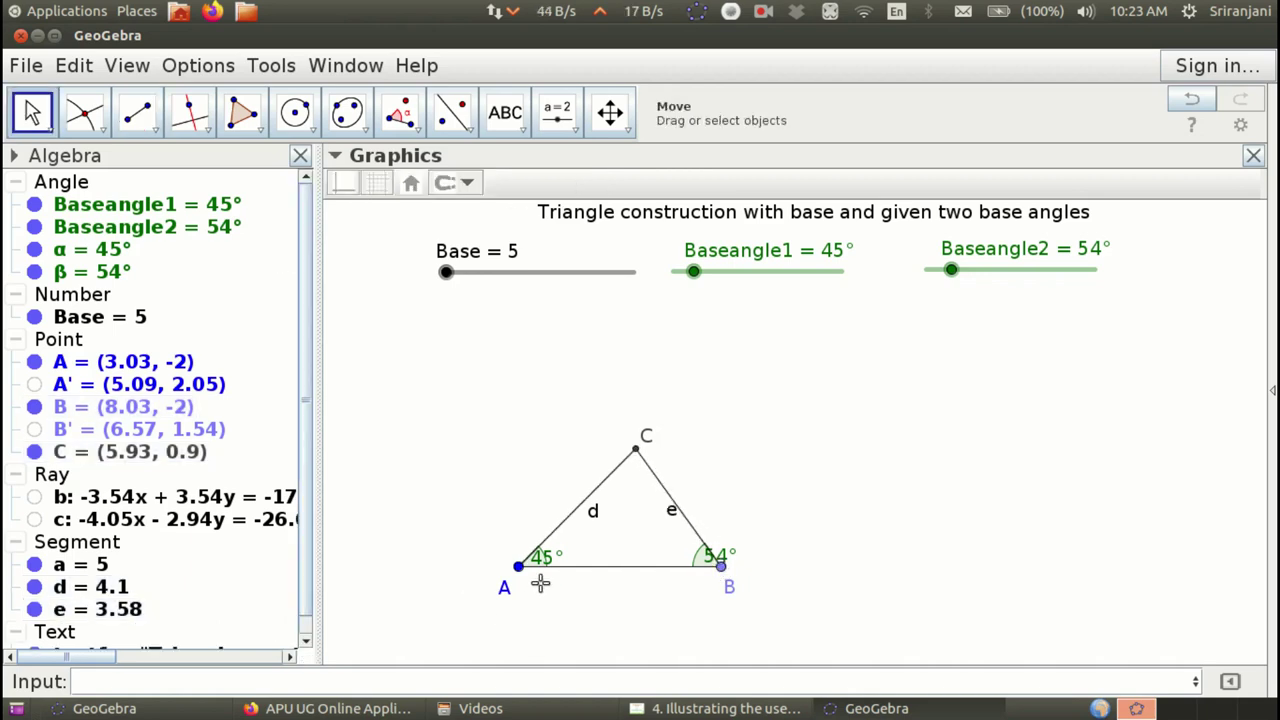
drag(543, 563, 545, 585)
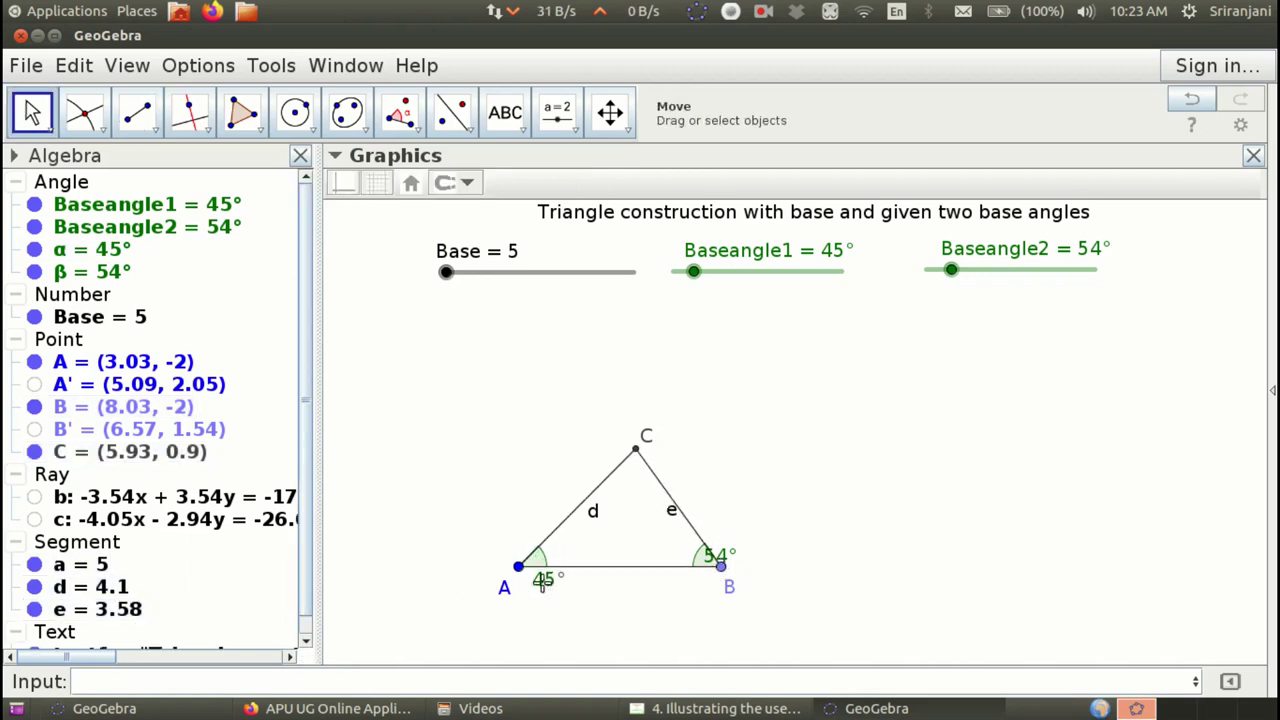
drag(712, 558, 697, 580)
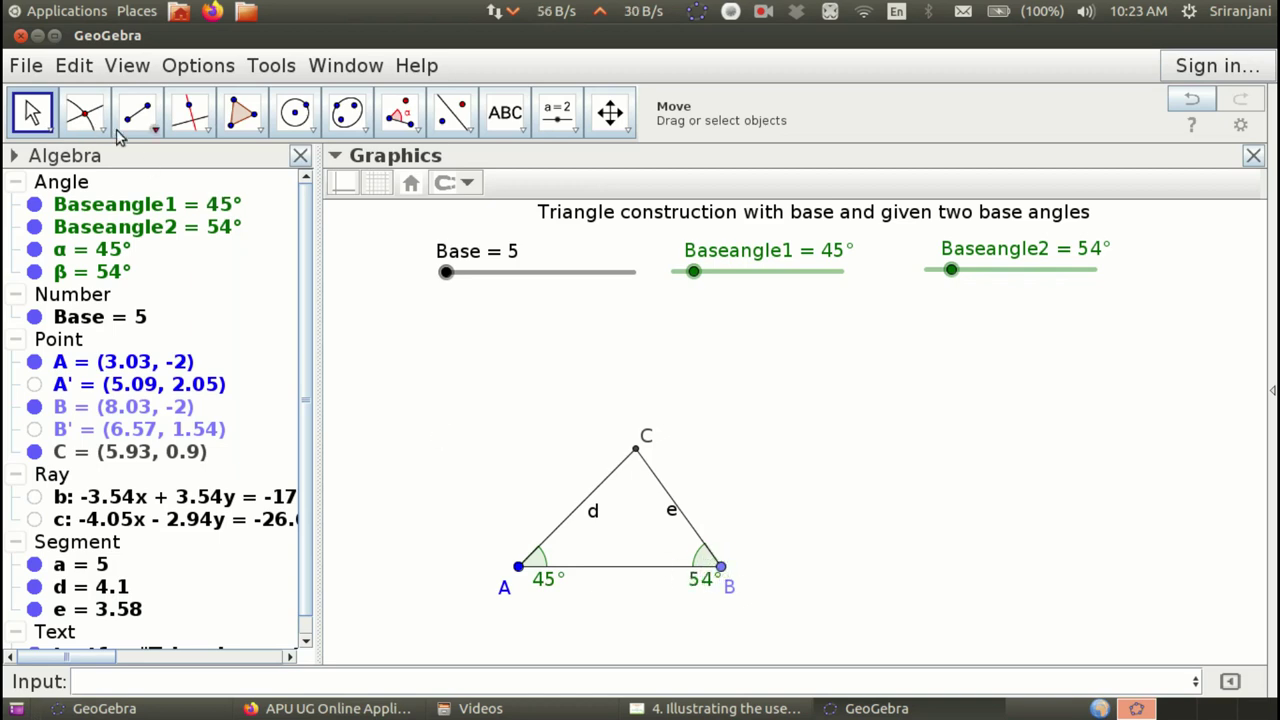
- Show the label of base segment AB and set it to Name & Value
click(614, 567)
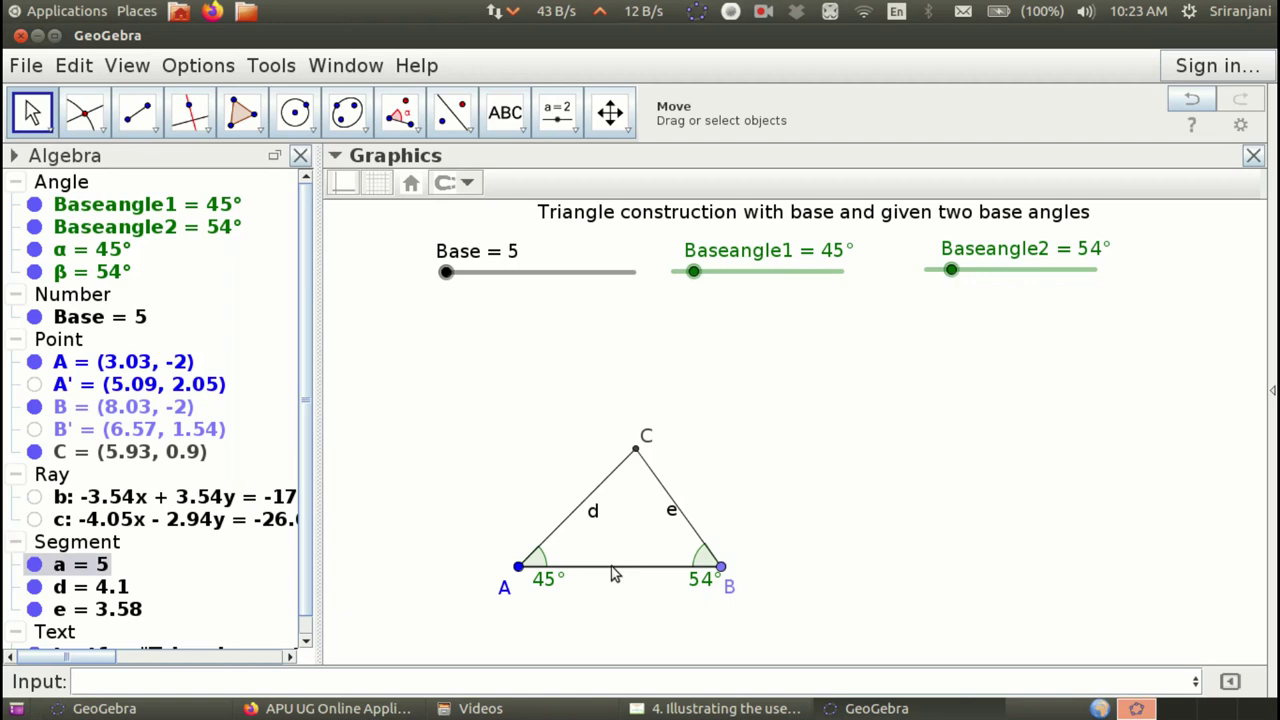
right_click(614, 574)
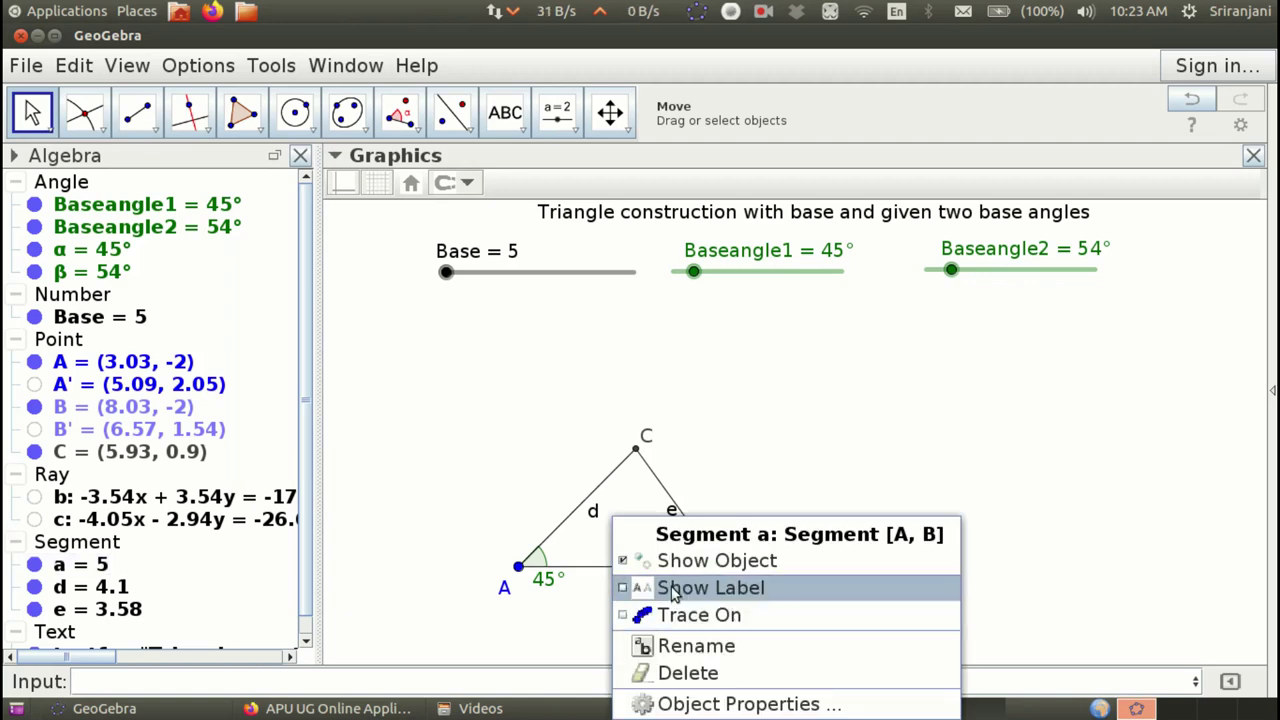
click(674, 590)
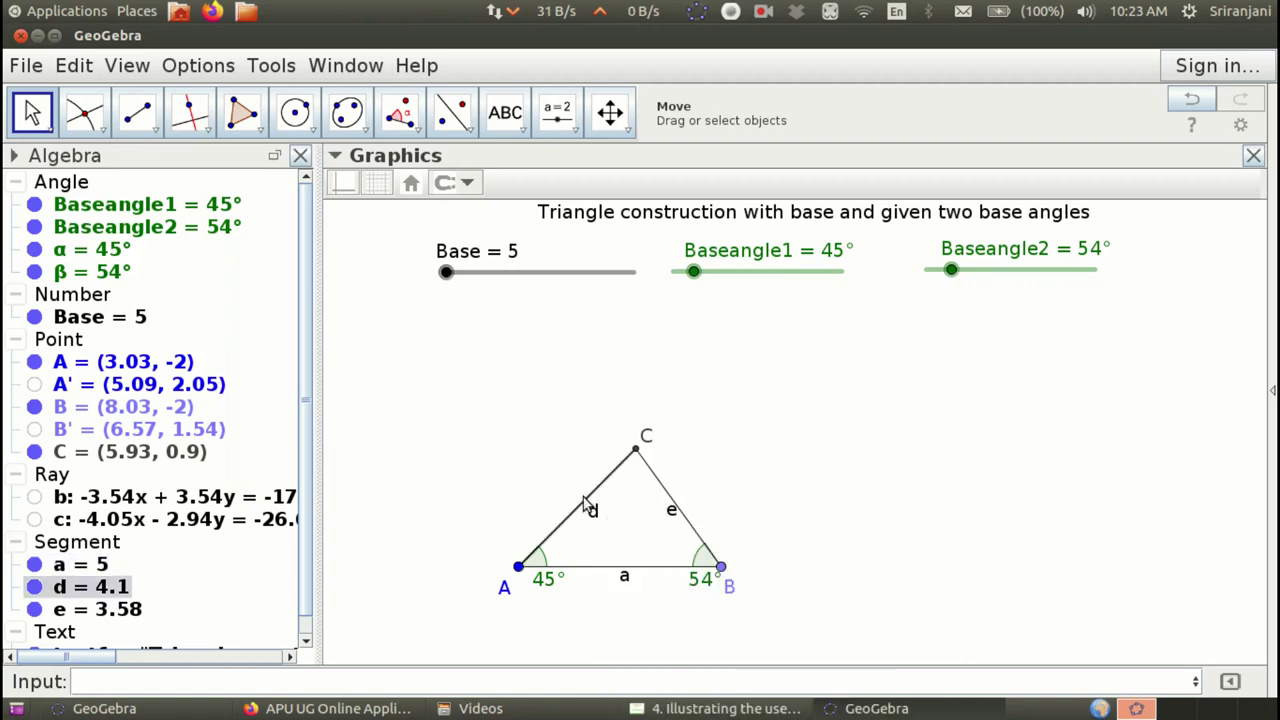
right_click(605, 572)
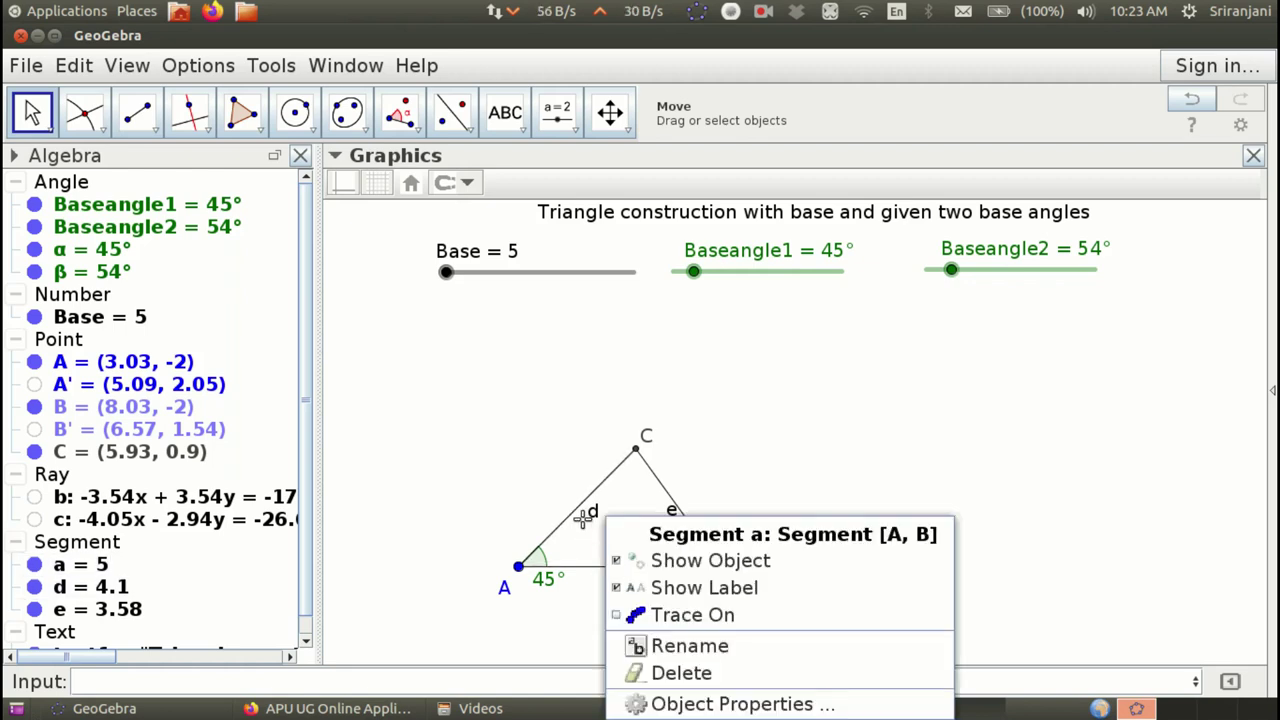
click(475, 190)
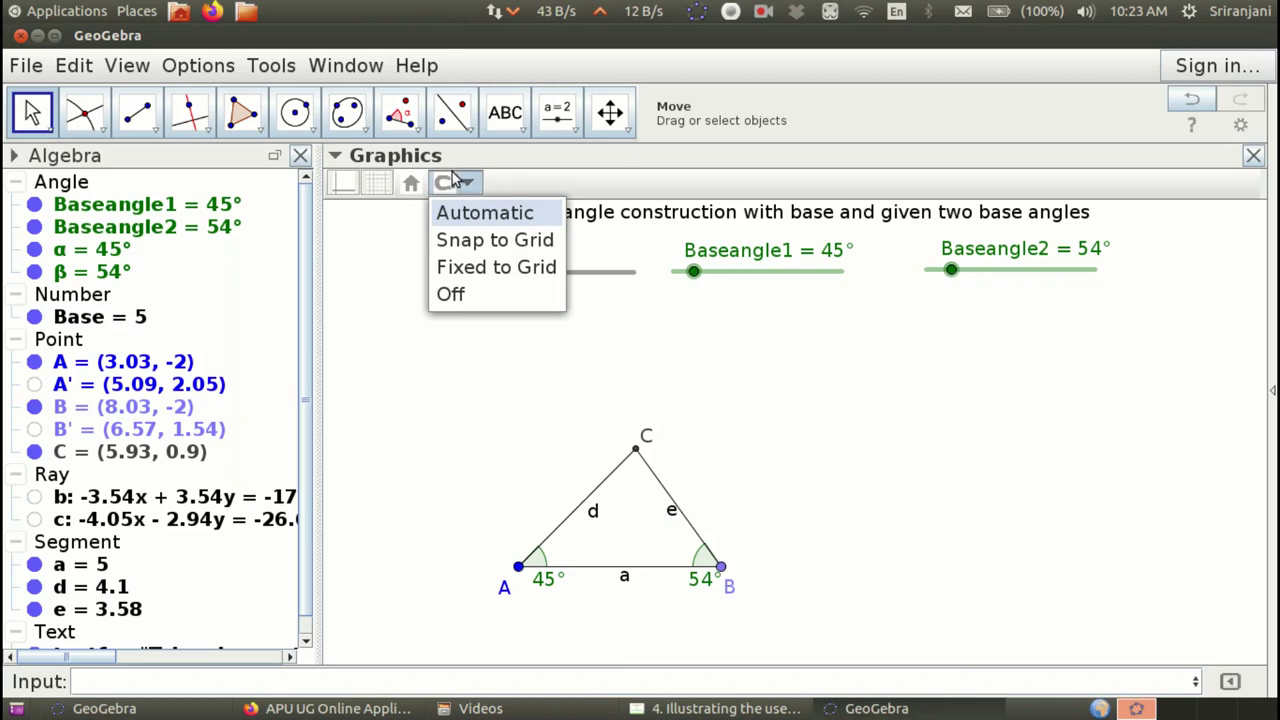
click(640, 567)
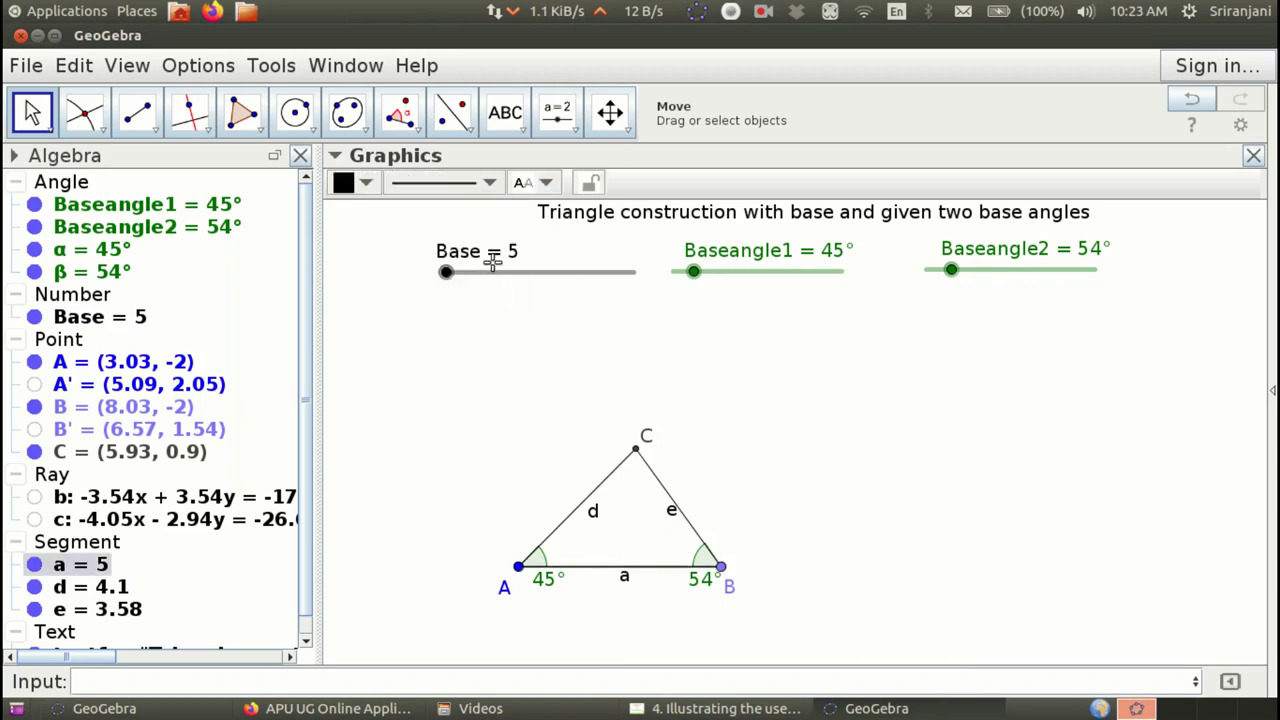
click(545, 183)
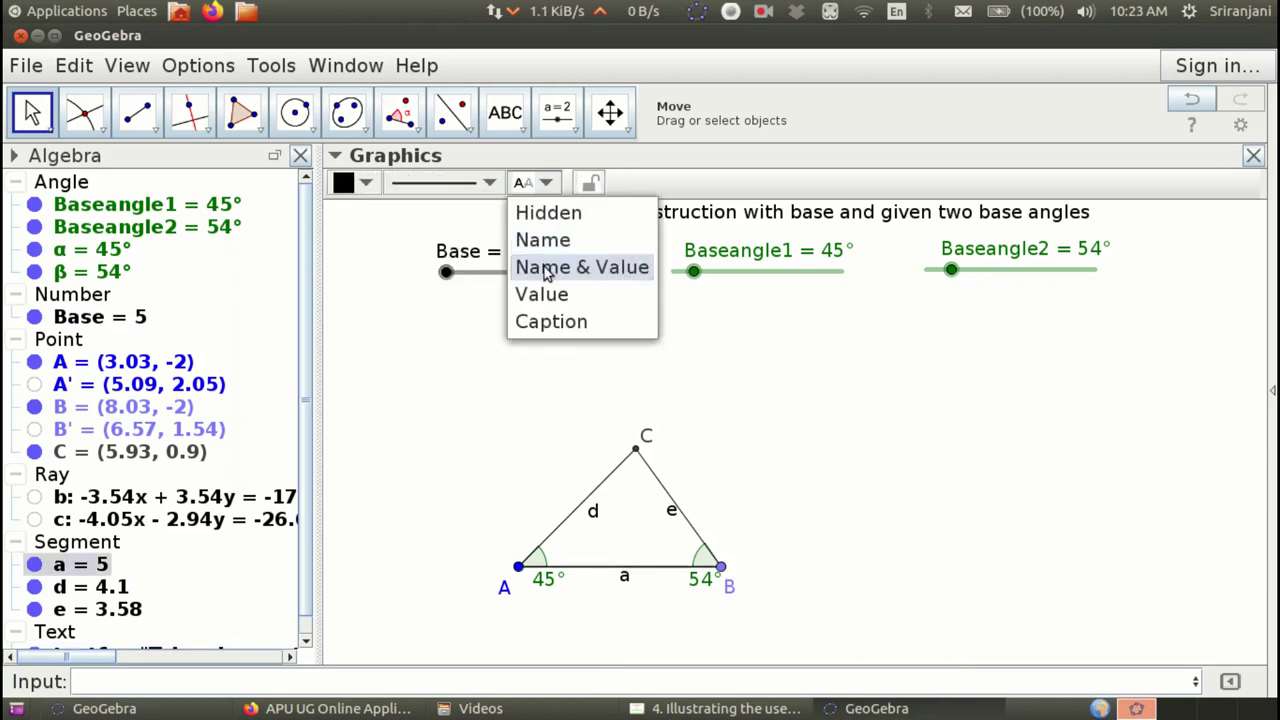
click(548, 268)
- Set the label of segment e between C and B to Name & Value
right_click(674, 515)
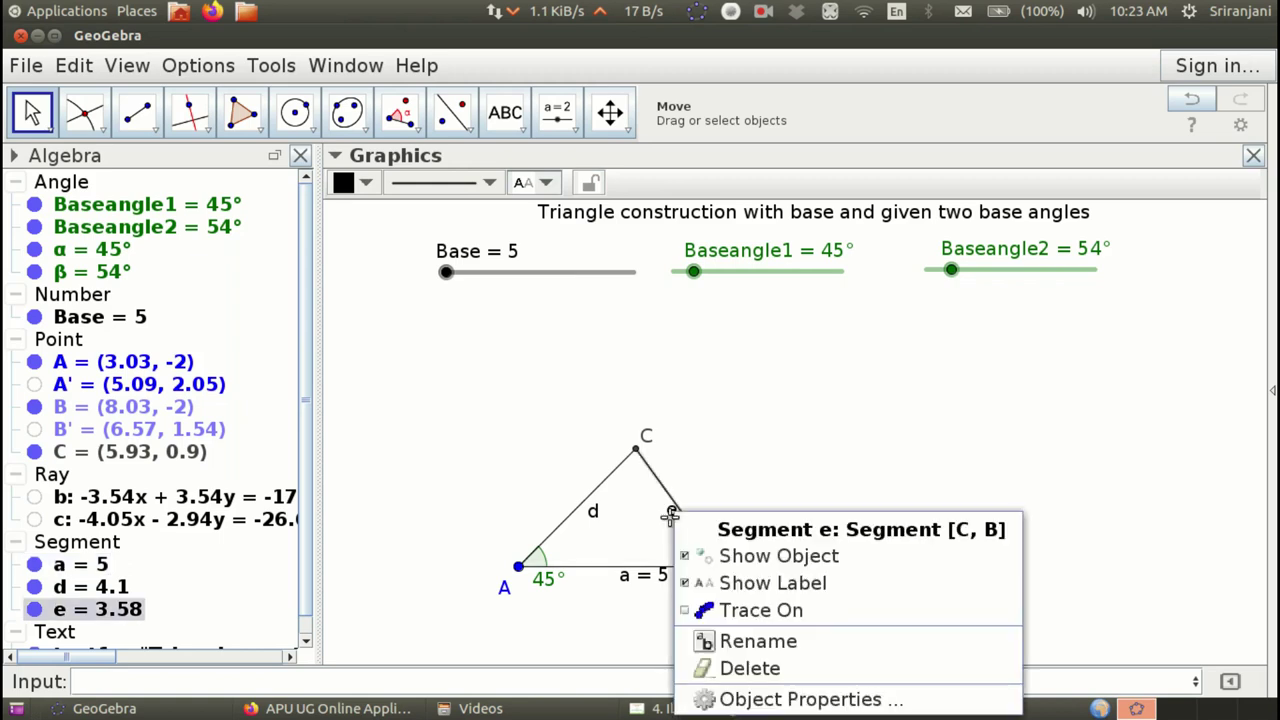
click(760, 697)
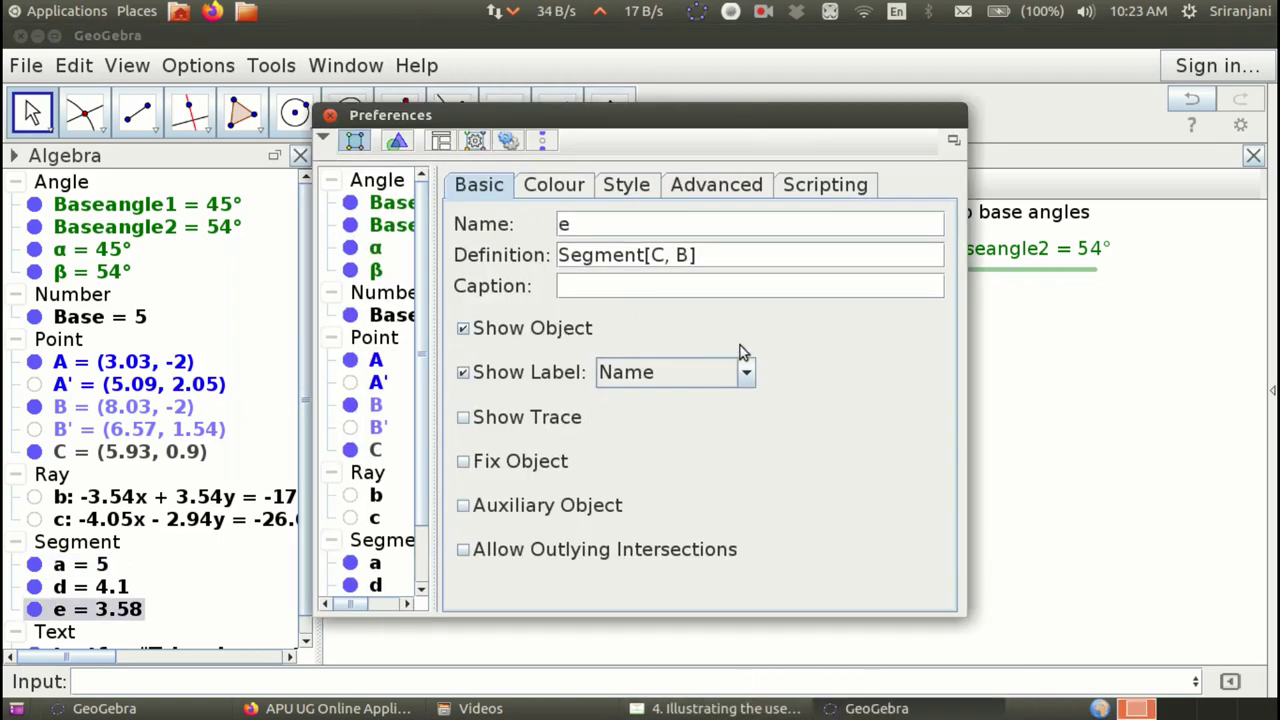
click(745, 372)
click(722, 425)
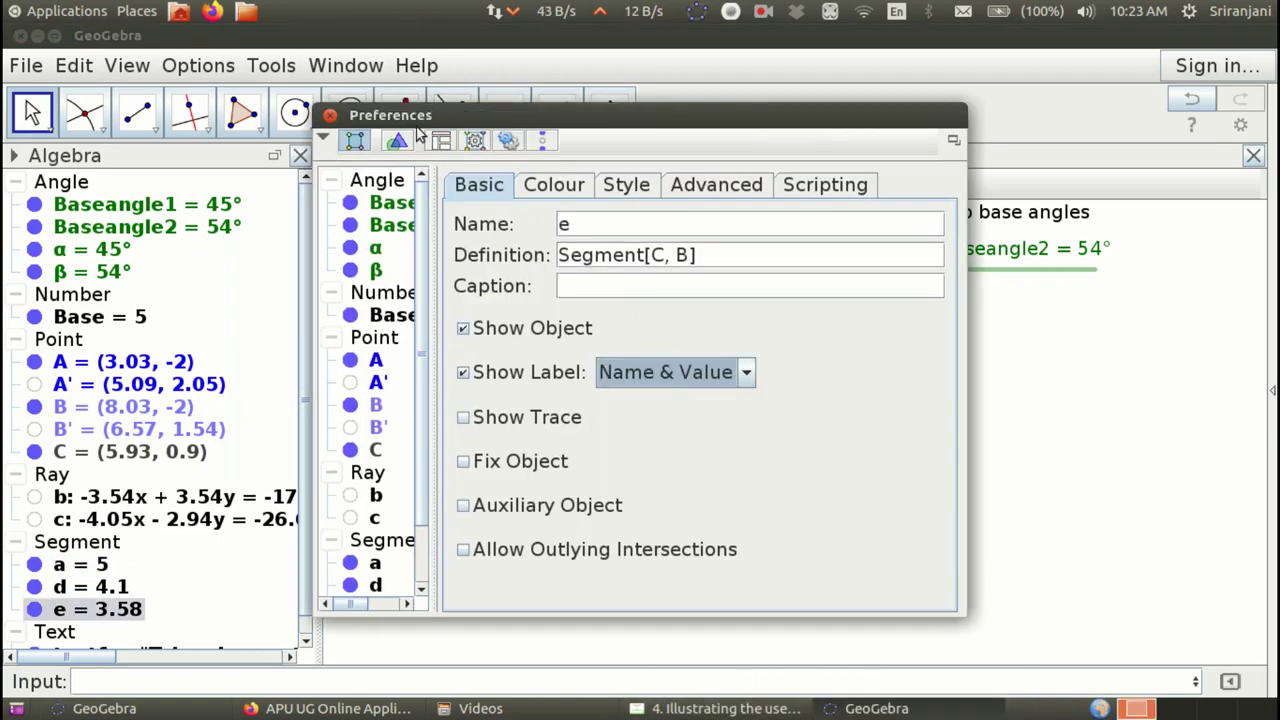
click(330, 115)
- Set the label of segment d between A and C to Name & Value
click(589, 479)
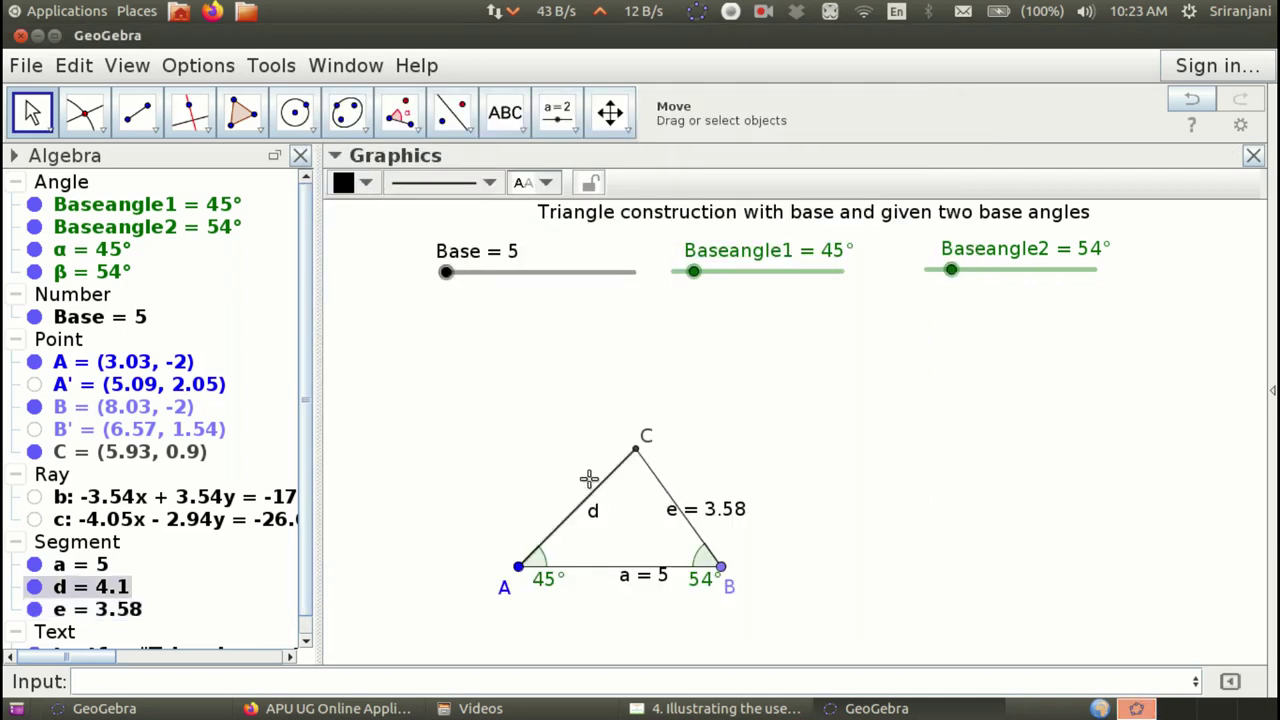
click(546, 184)
click(584, 267)
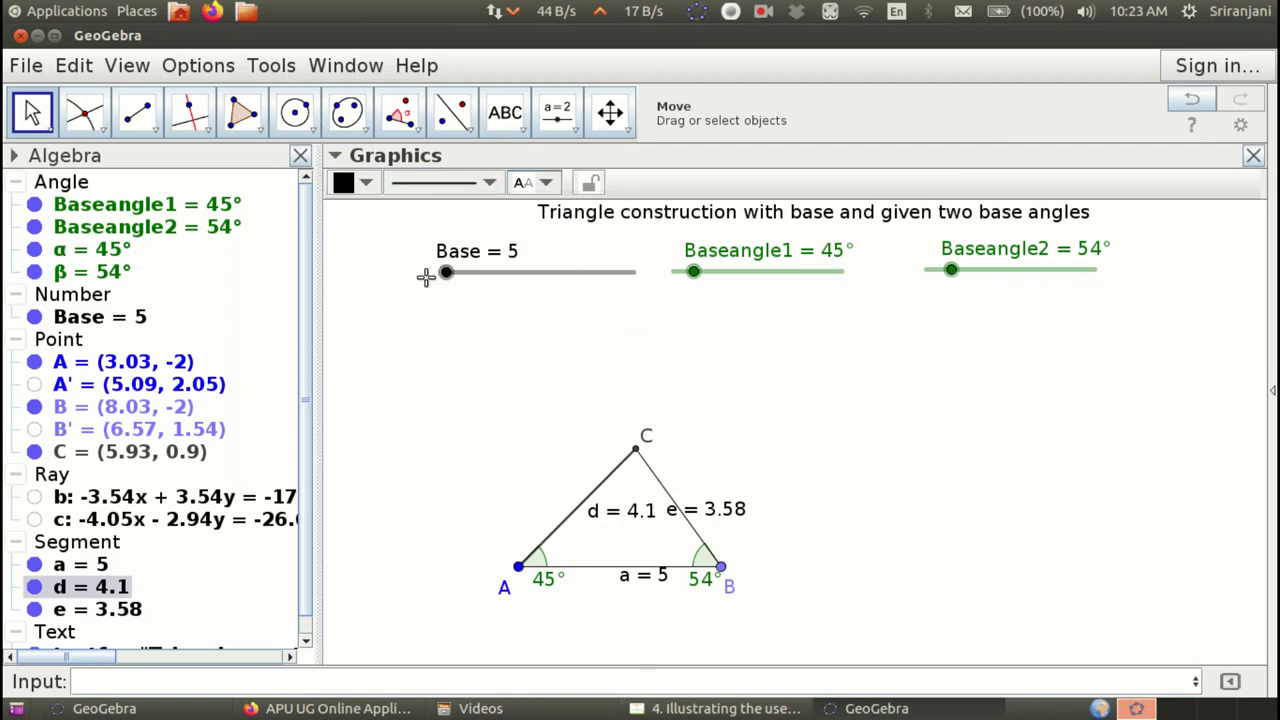
- Set the rounding of displayed values to 0 decimal places
click(200, 68)
mouse_move(222, 132)
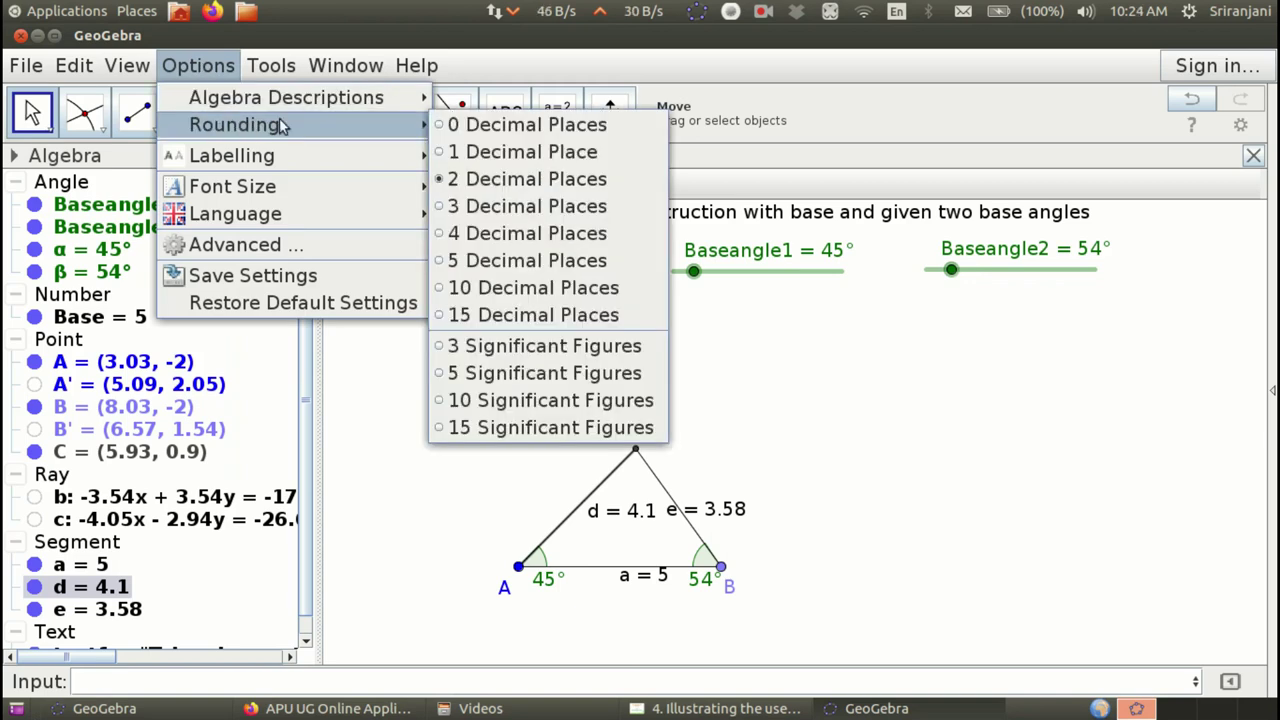
click(466, 124)
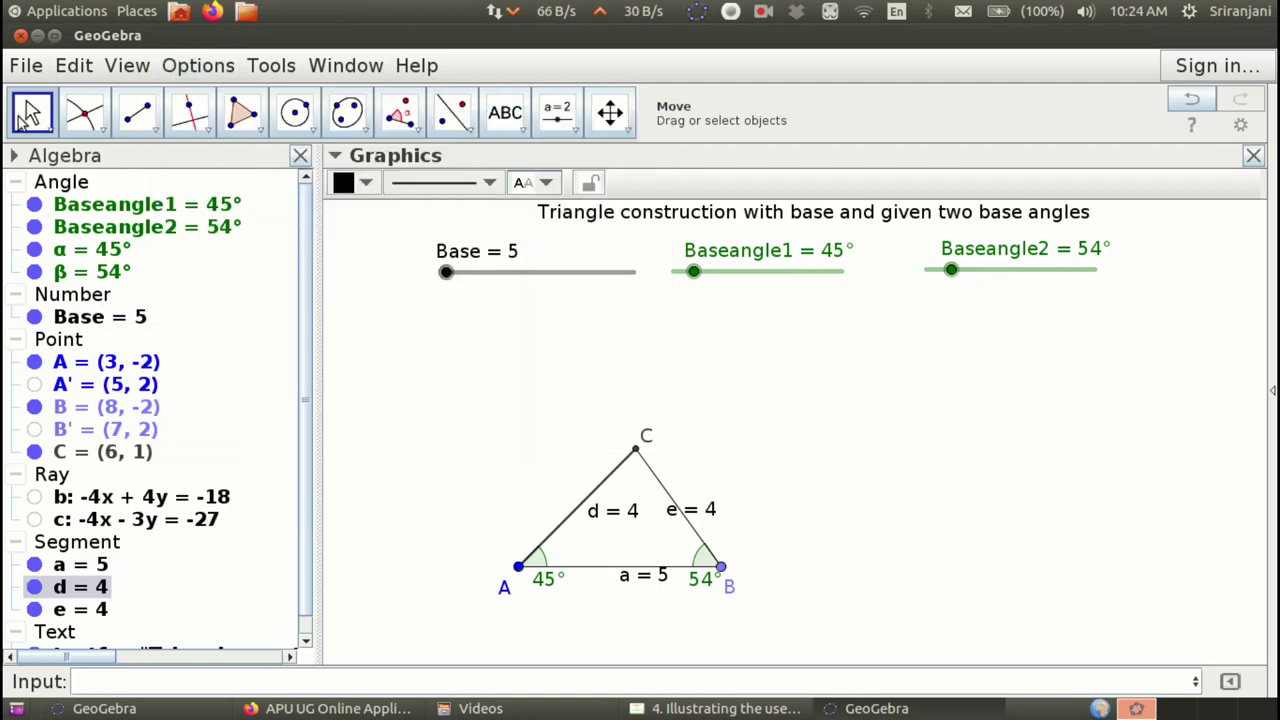
- Reposition the labels of the three sides outside the triangle, each beside its own segment
drag(597, 511, 526, 494)
drag(680, 514, 704, 488)
drag(649, 584, 631, 592)
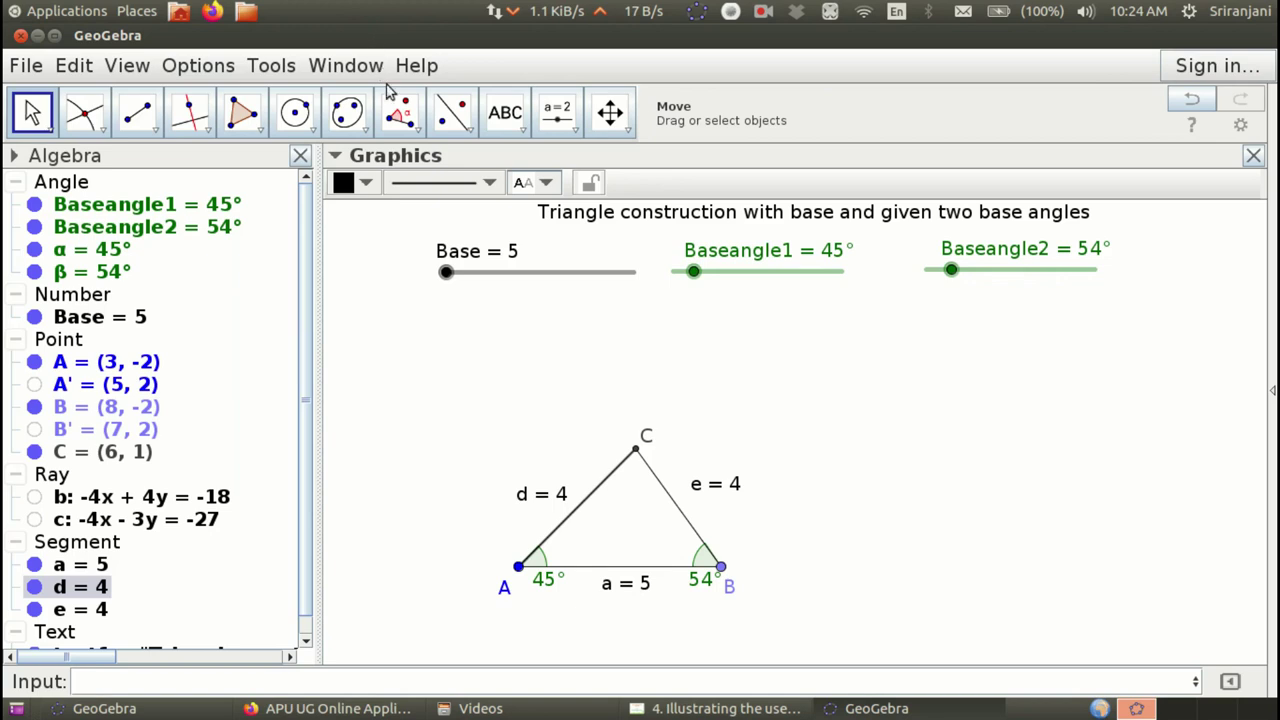
- Create the angle at vertex C from points A, C and B, and move its label outside the triangle
click(398, 112)
click(447, 160)
click(518, 566)
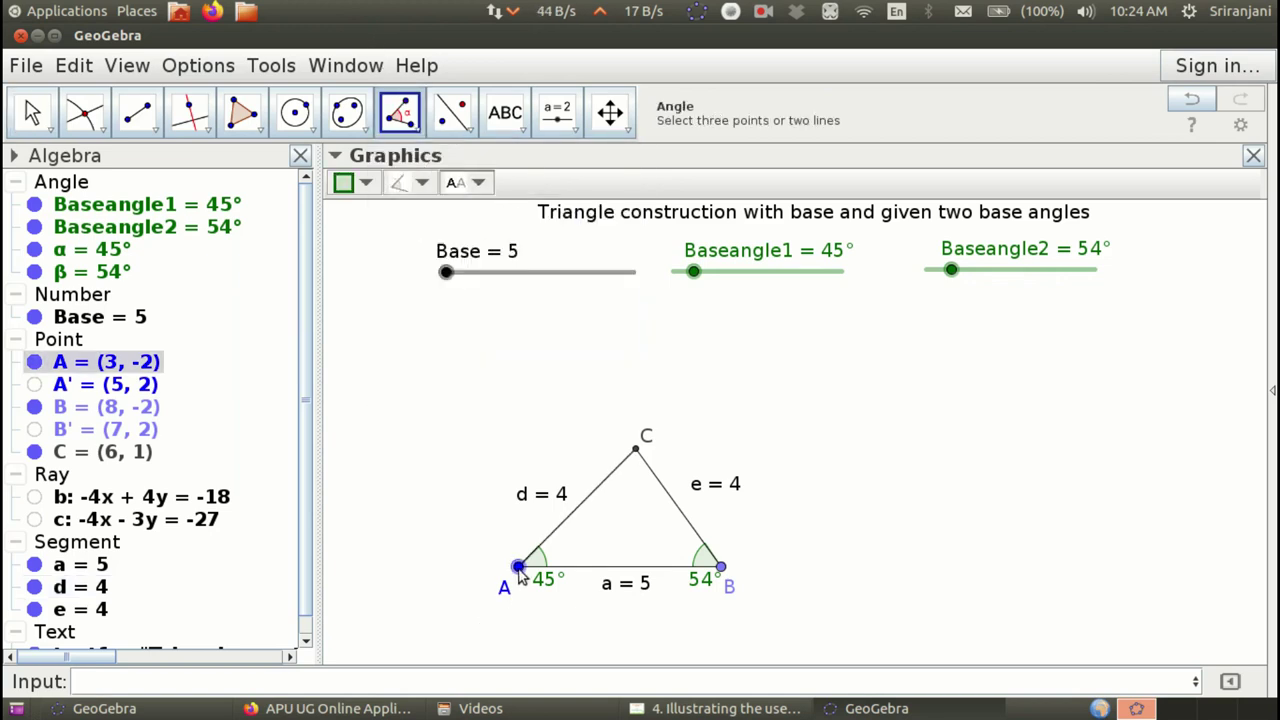
click(637, 451)
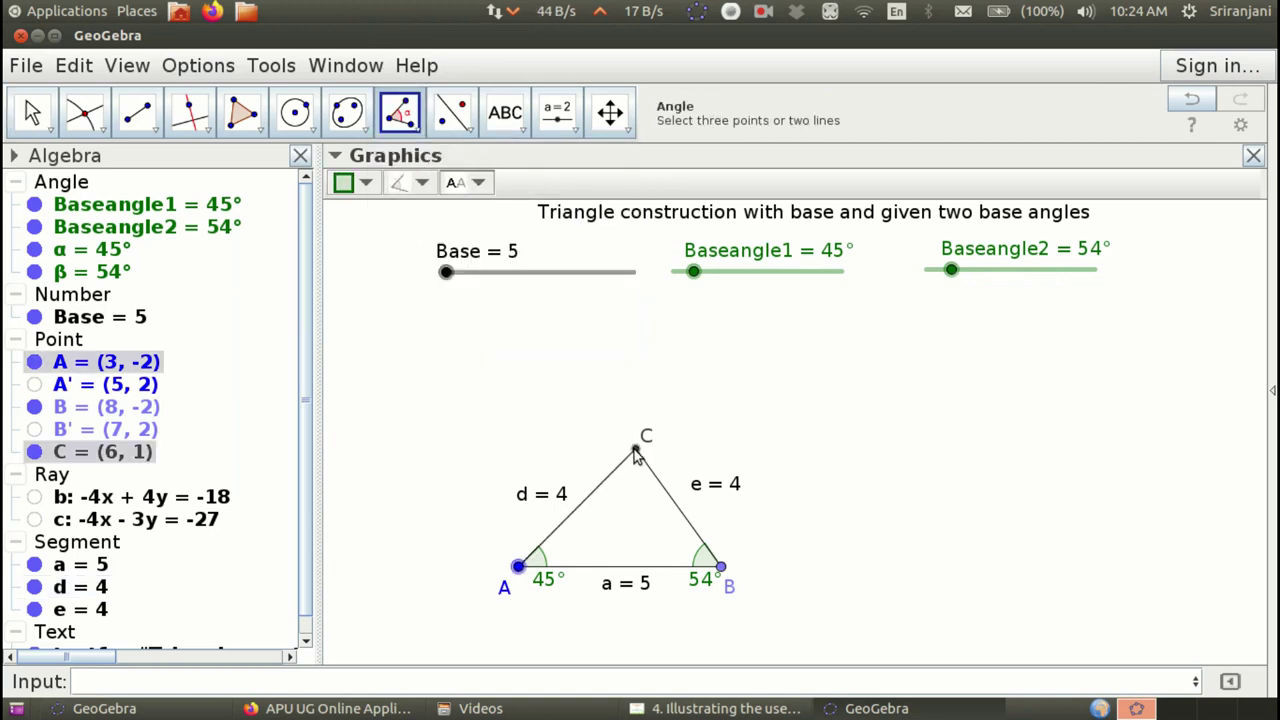
click(721, 567)
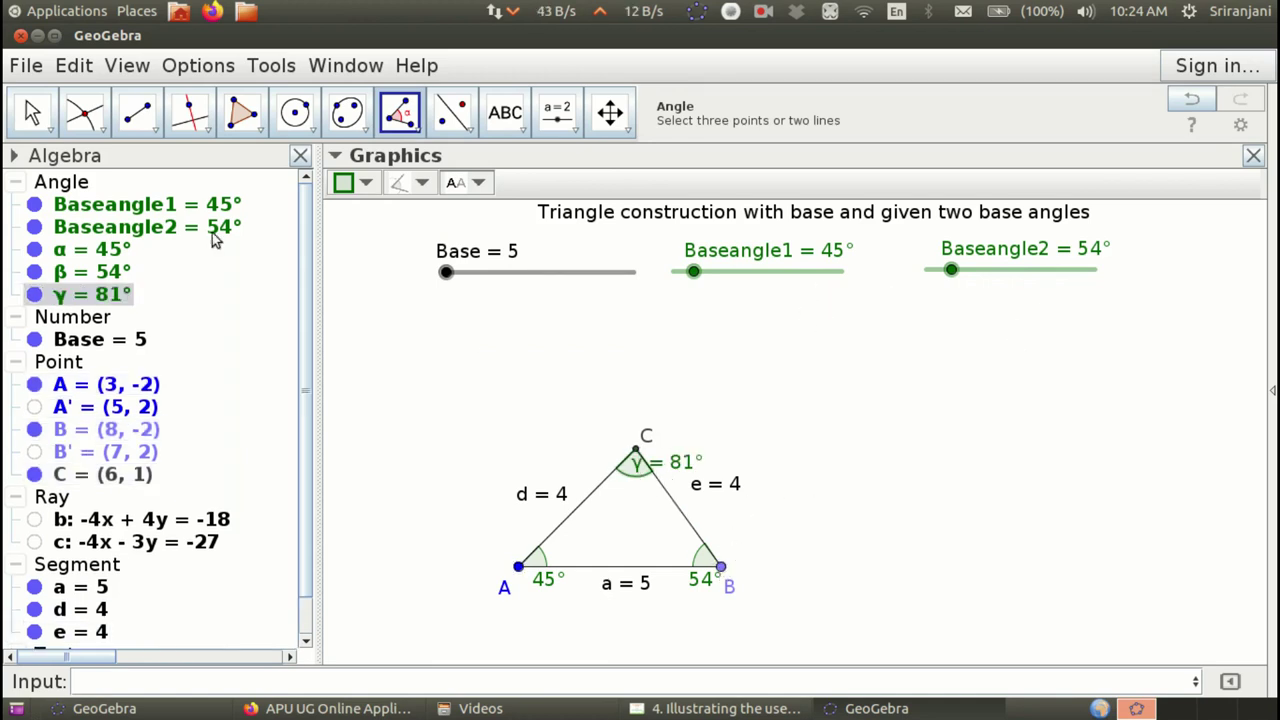
click(30, 110)
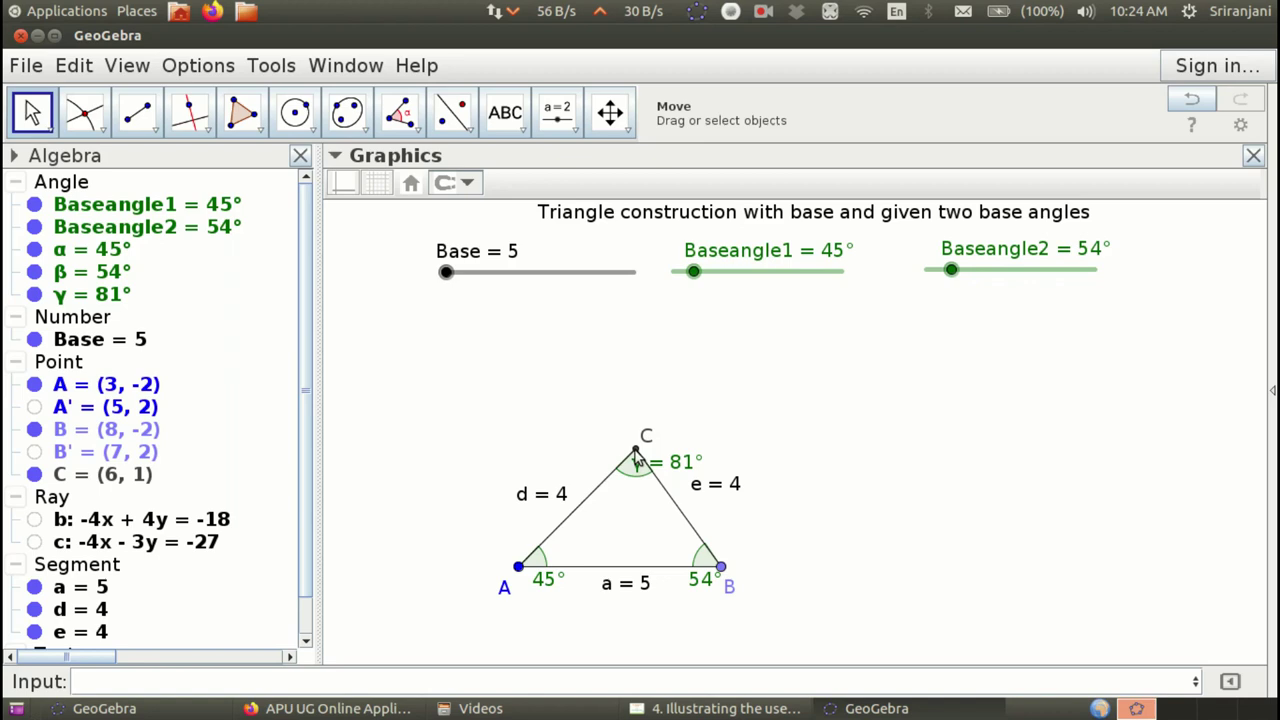
drag(634, 468, 663, 458)
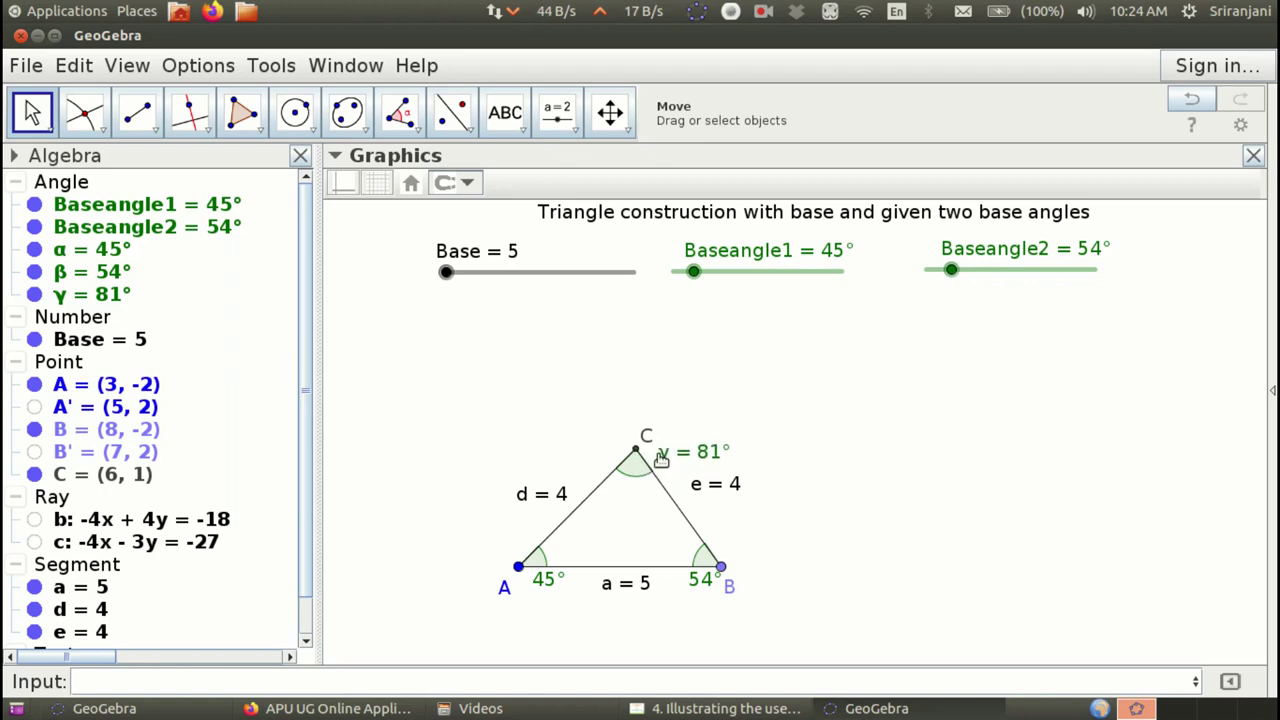
- Set the label of angle β at vertex B to Name & Value
right_click(704, 556)
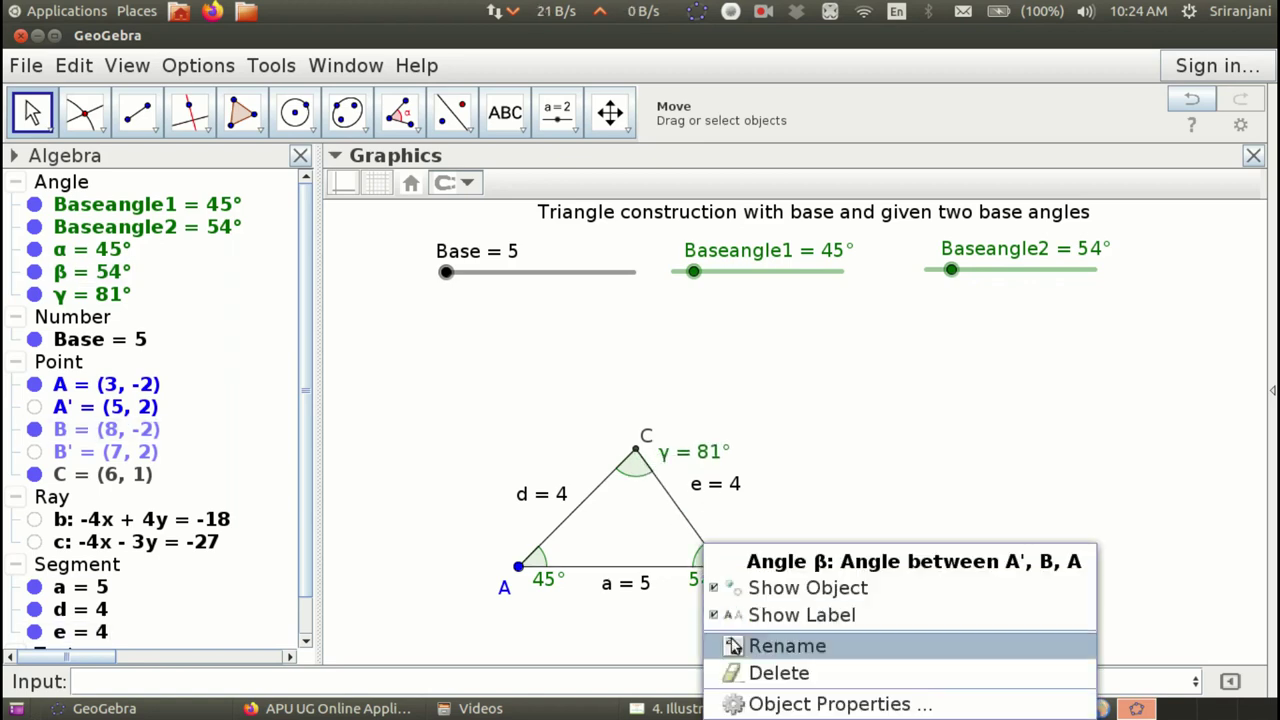
click(738, 704)
click(485, 188)
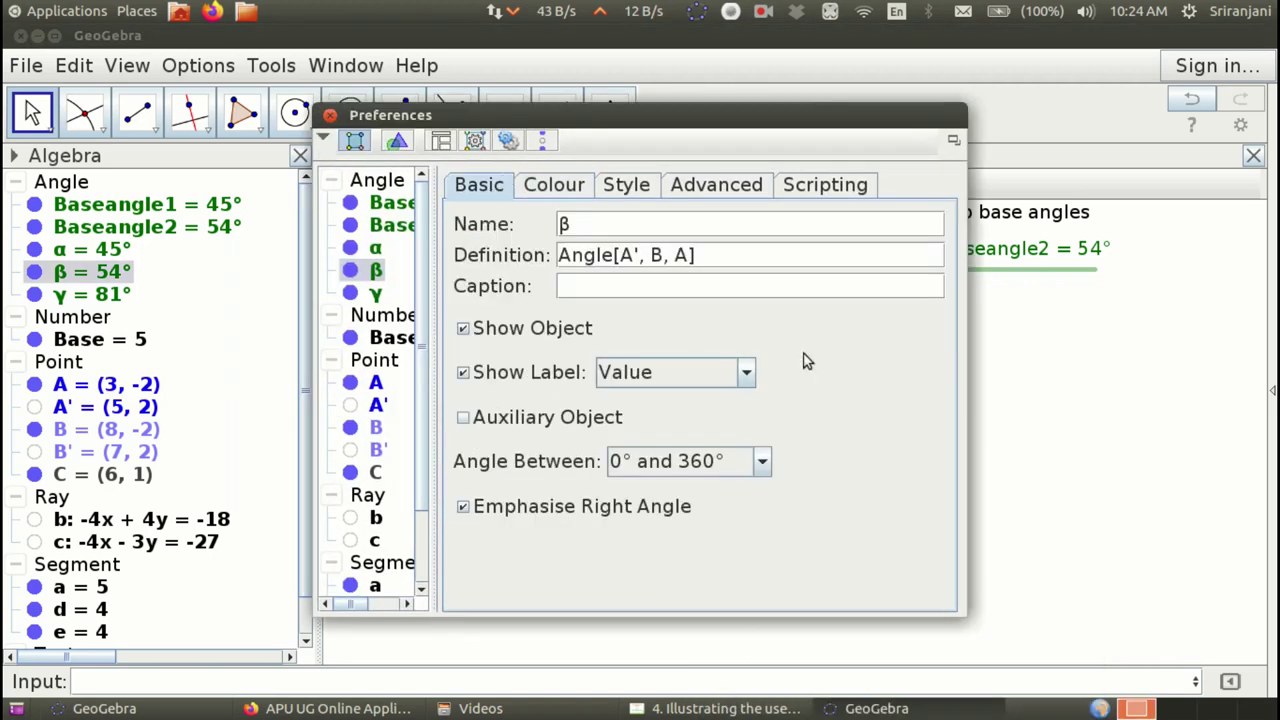
click(746, 372)
click(722, 421)
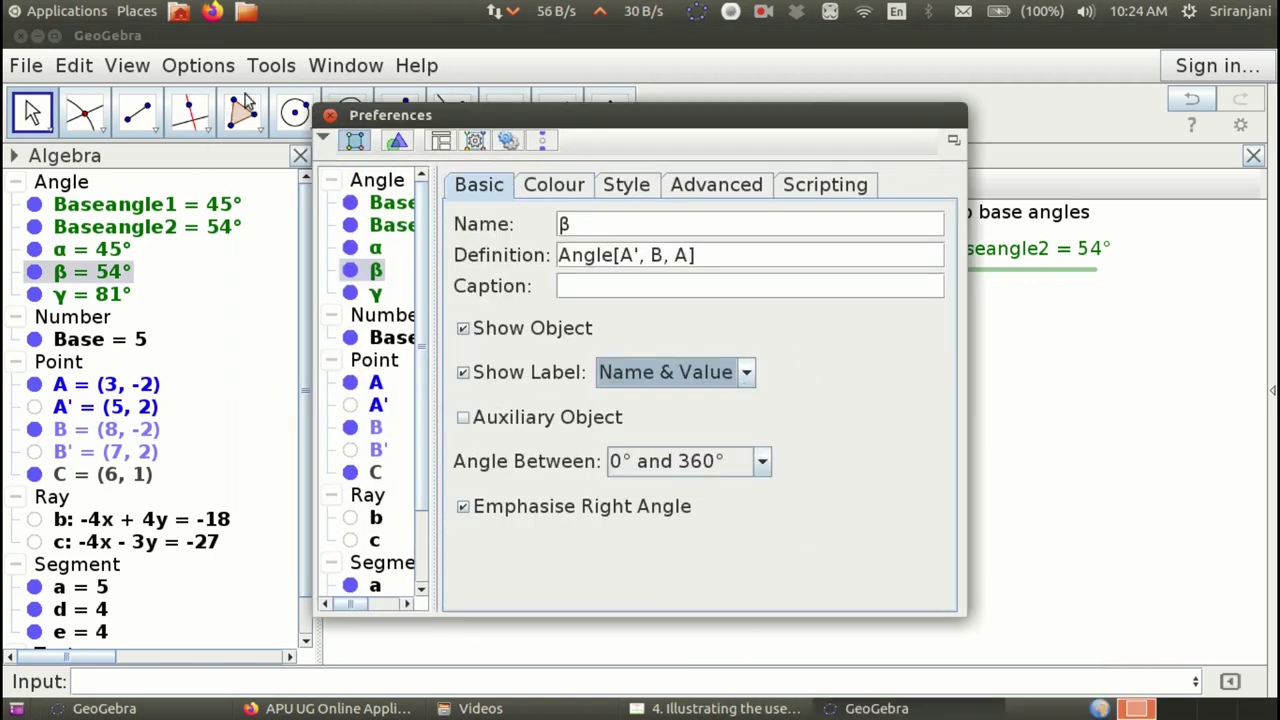
click(330, 115)
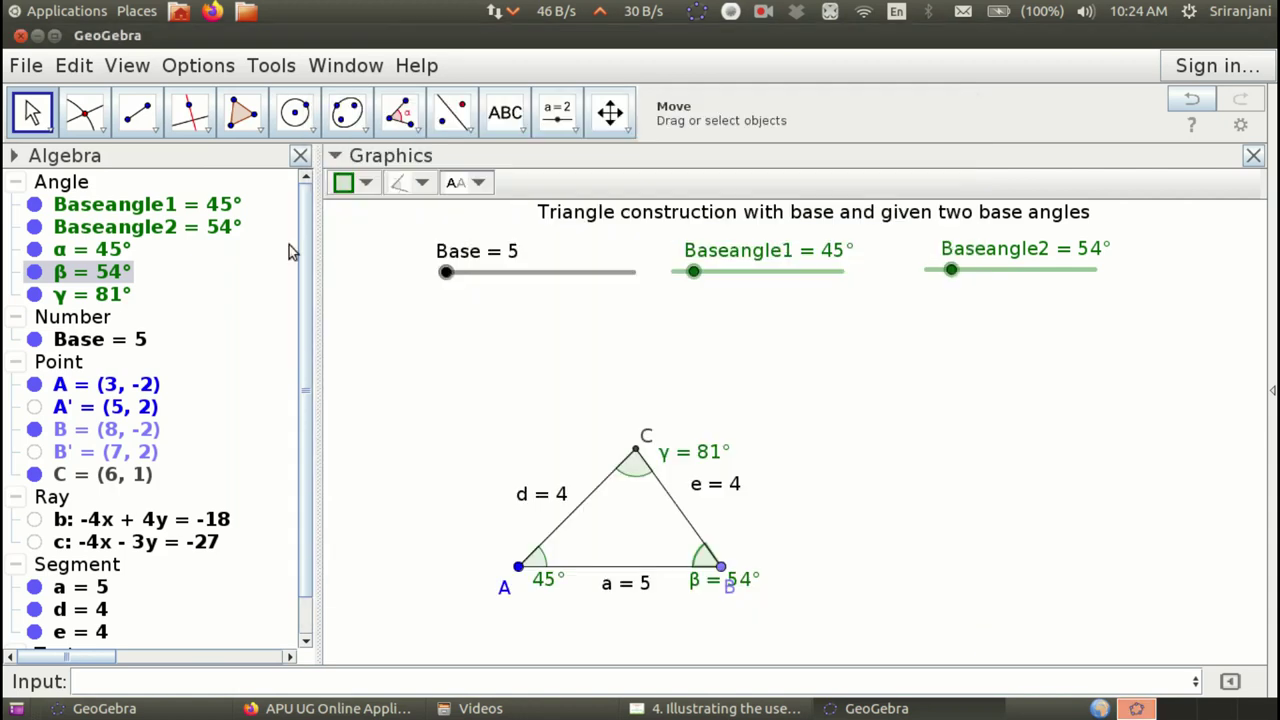
- Set the label of angle α at vertex A to Name & Value
right_click(539, 560)
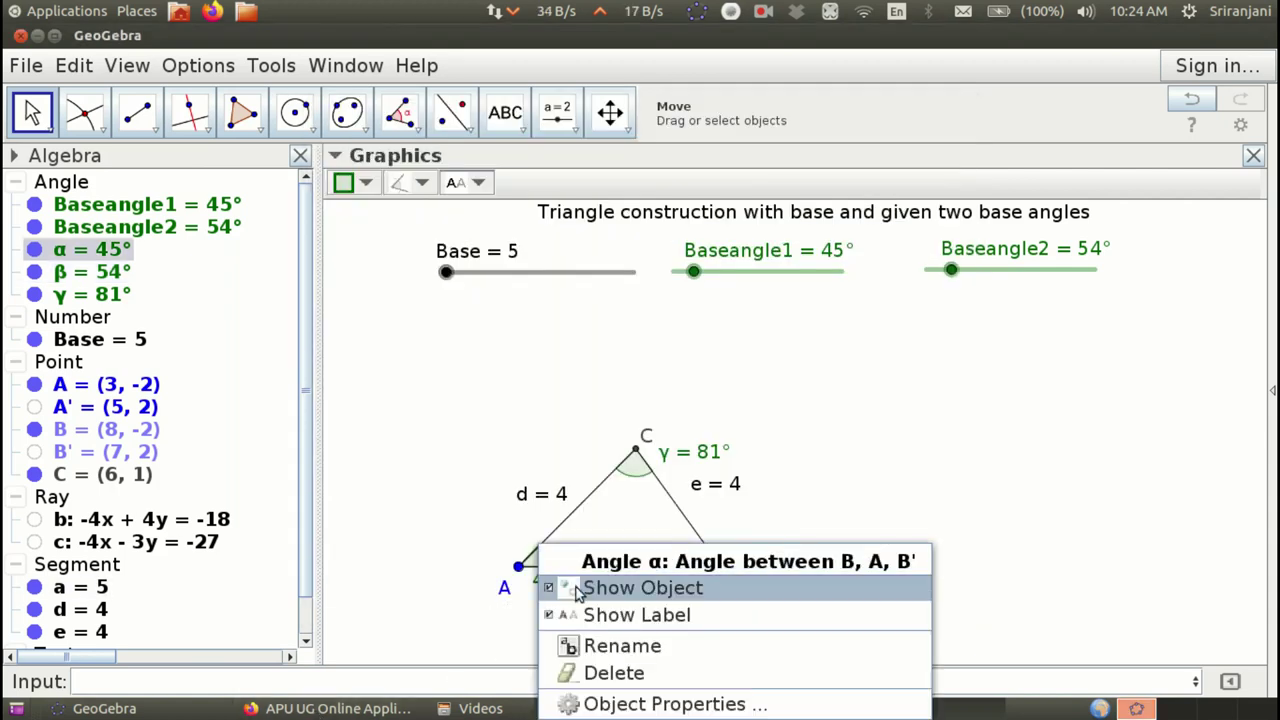
click(616, 705)
click(470, 188)
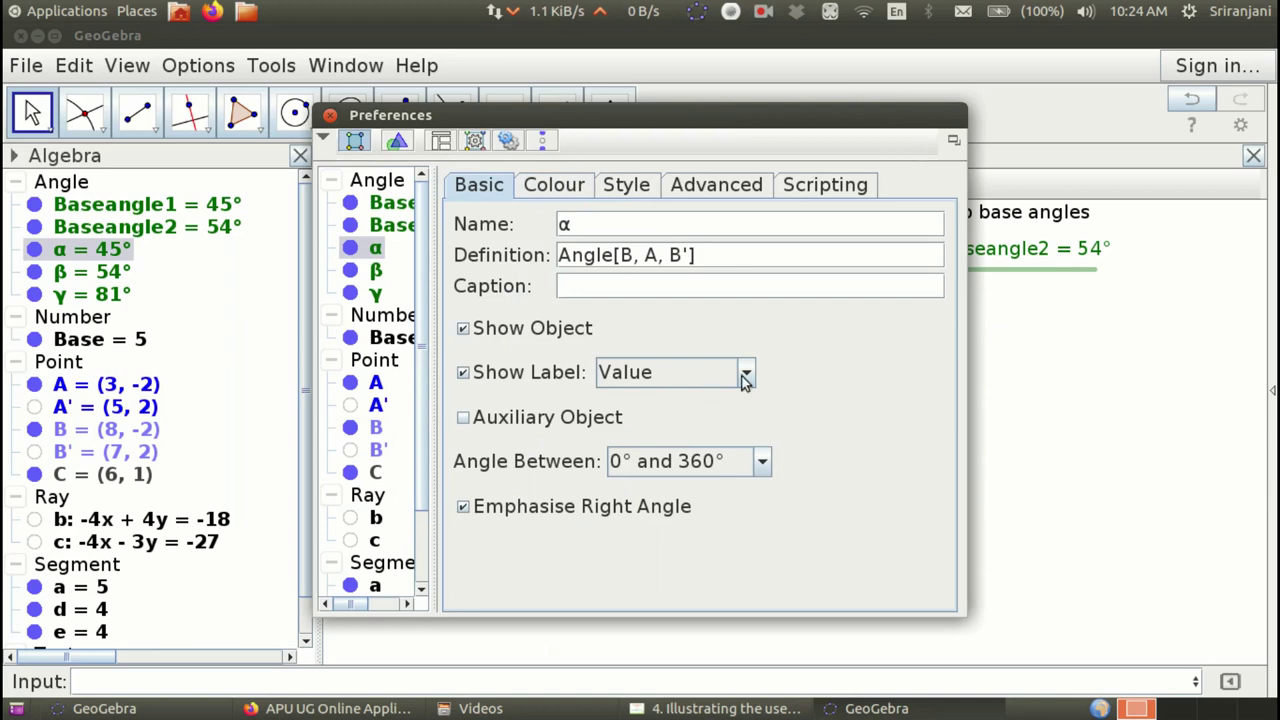
click(745, 375)
click(726, 430)
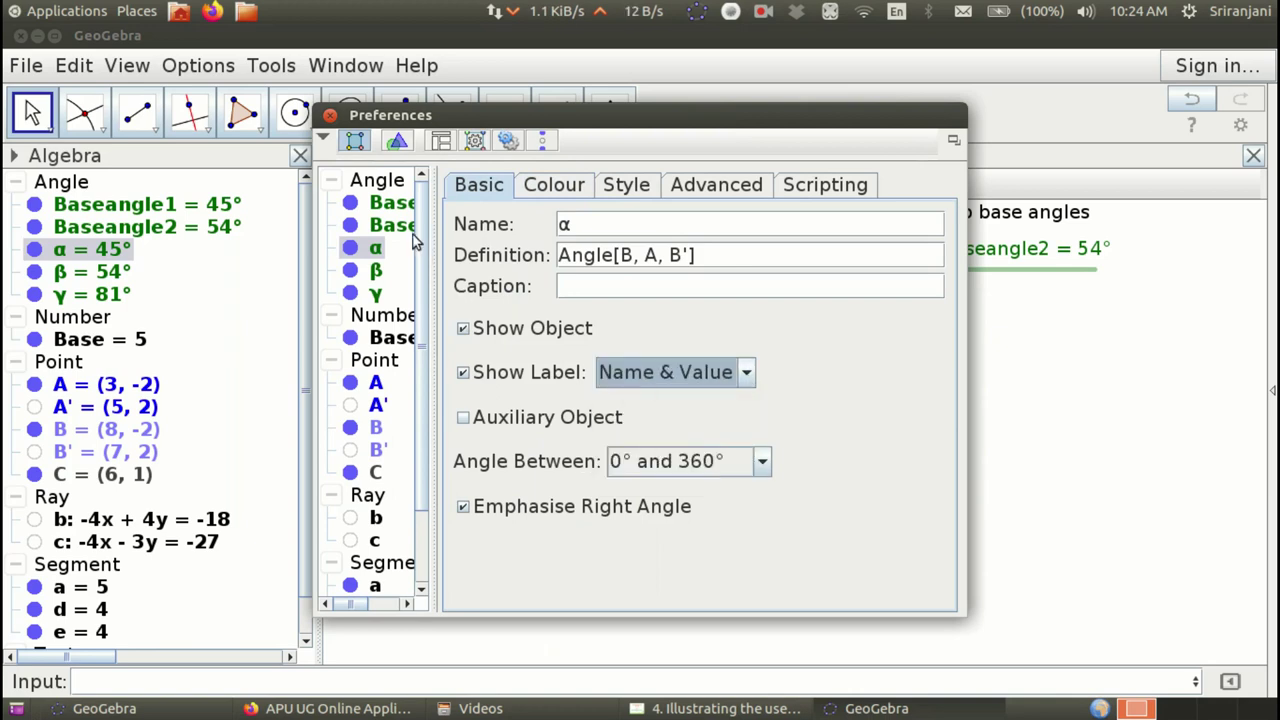
click(330, 115)
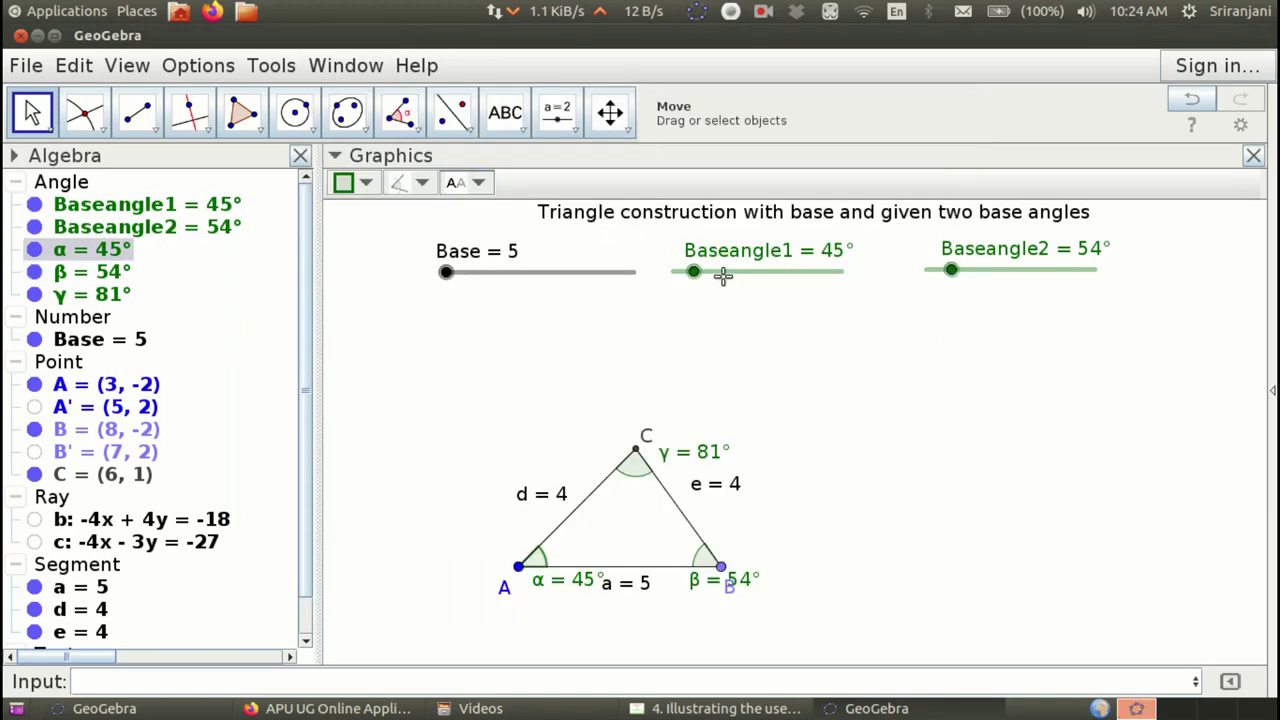
- Hide the Algebra view and move the label of angle α outside the triangle, beside vertex A
click(300, 155)
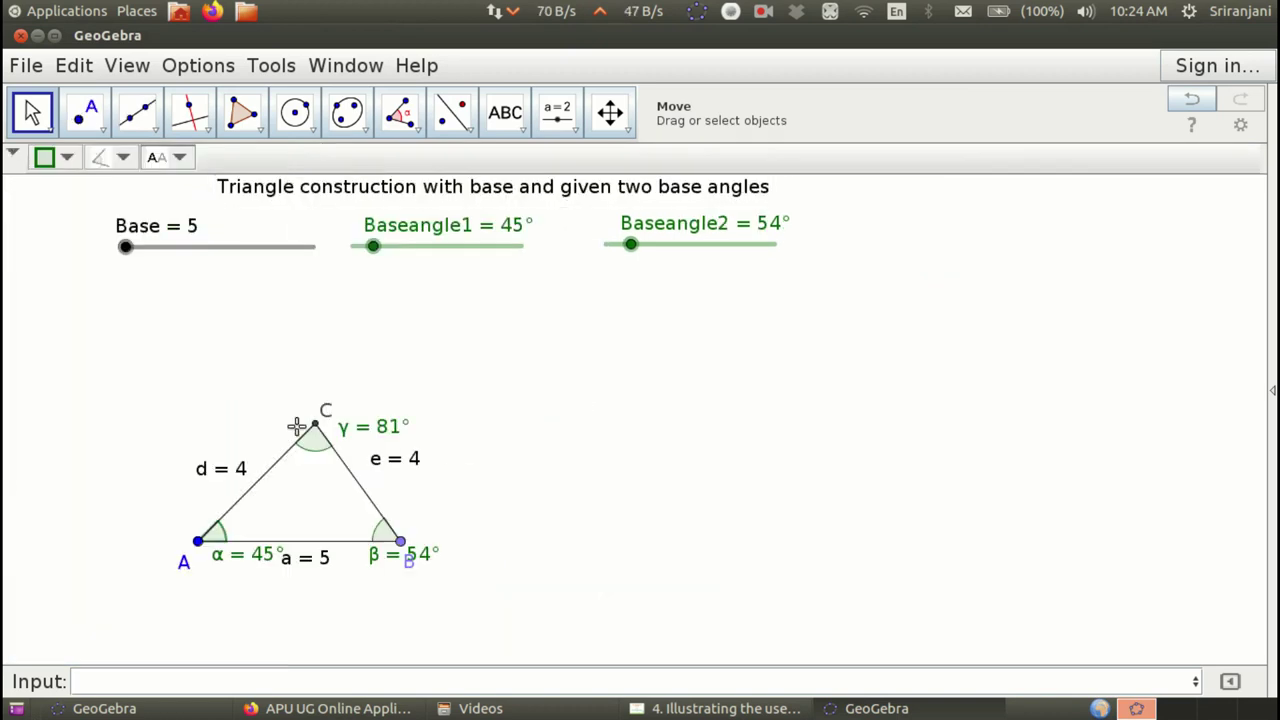
drag(207, 550, 150, 577)
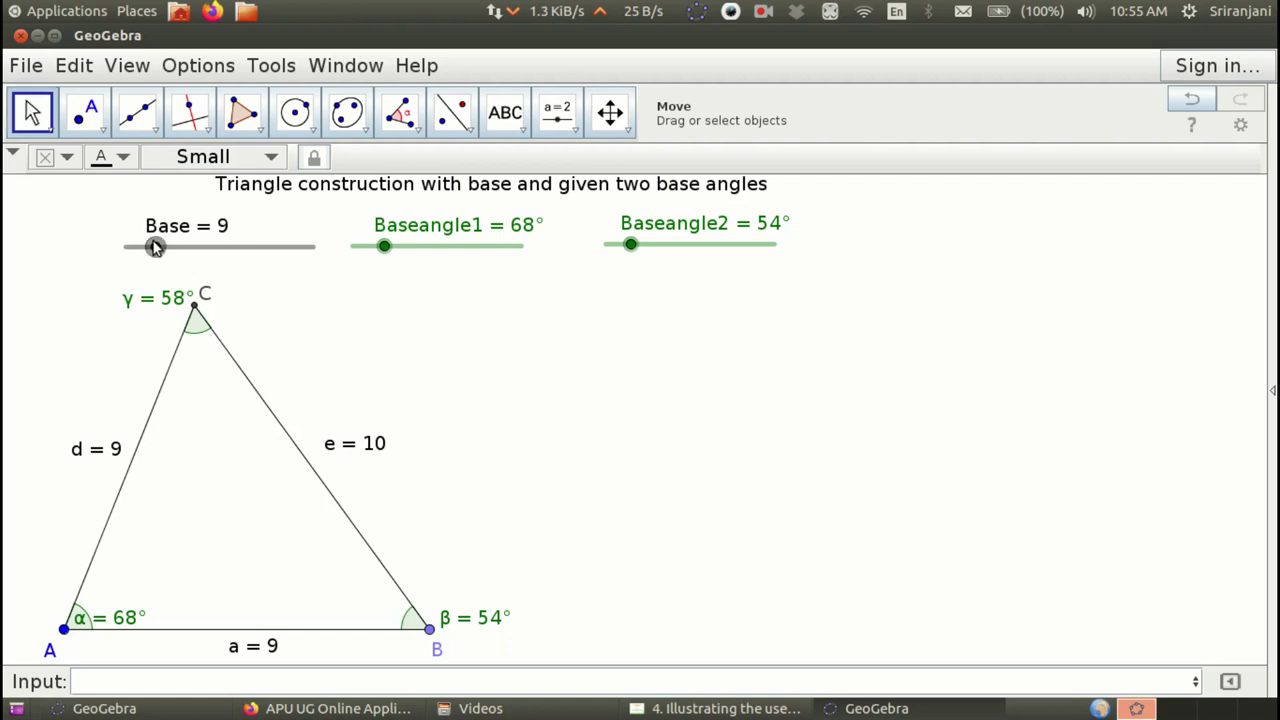
- Set the Base slider to 8 and turn on its animation
mouse_move(156, 246)
mouse_down()
mouse_move(192, 250)
mouse_move(148, 250)
mouse_up()
mouse_move(386, 250)
mouse_down()
mouse_move(446, 268)
mouse_move(384, 268)
mouse_up()
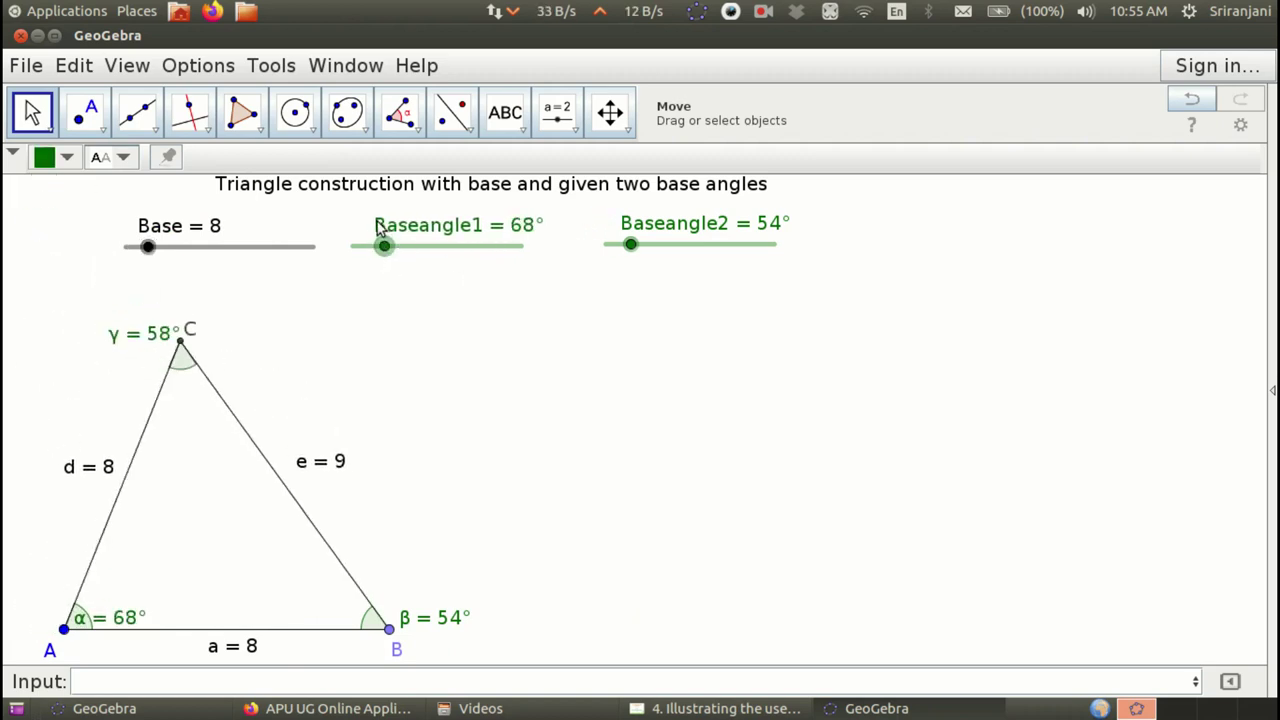
right_click(208, 253)
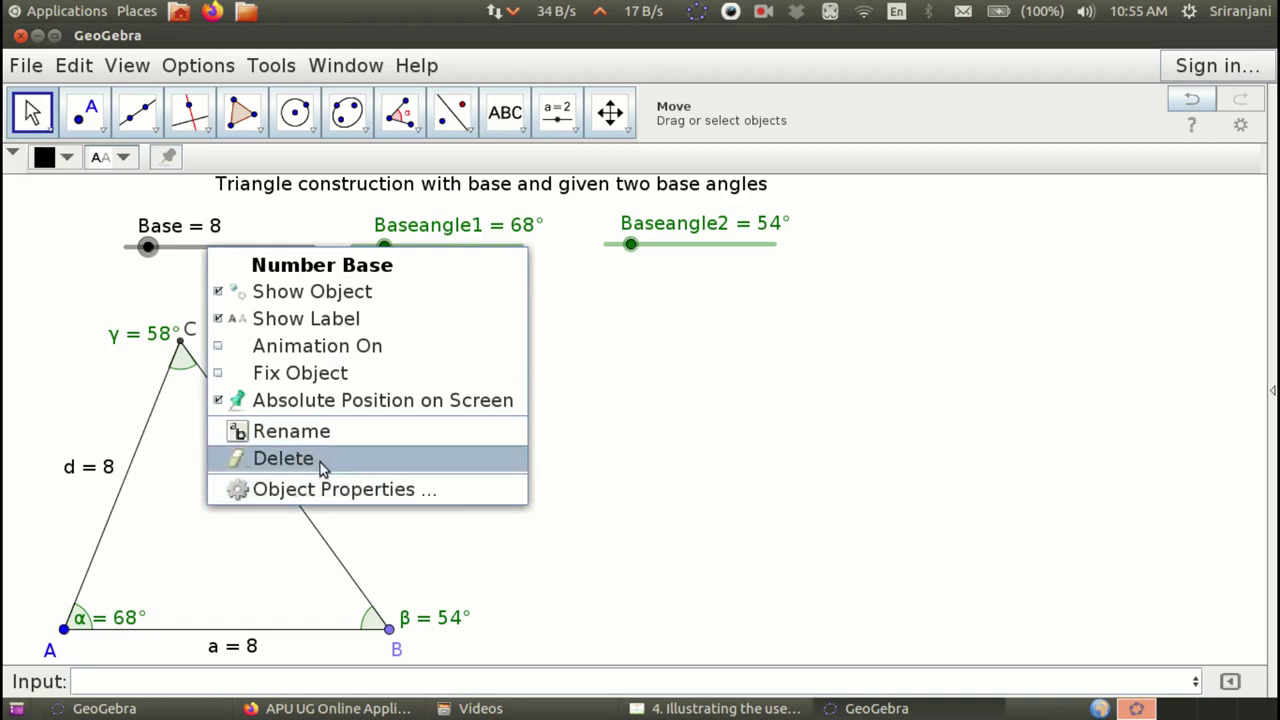
click(336, 346)
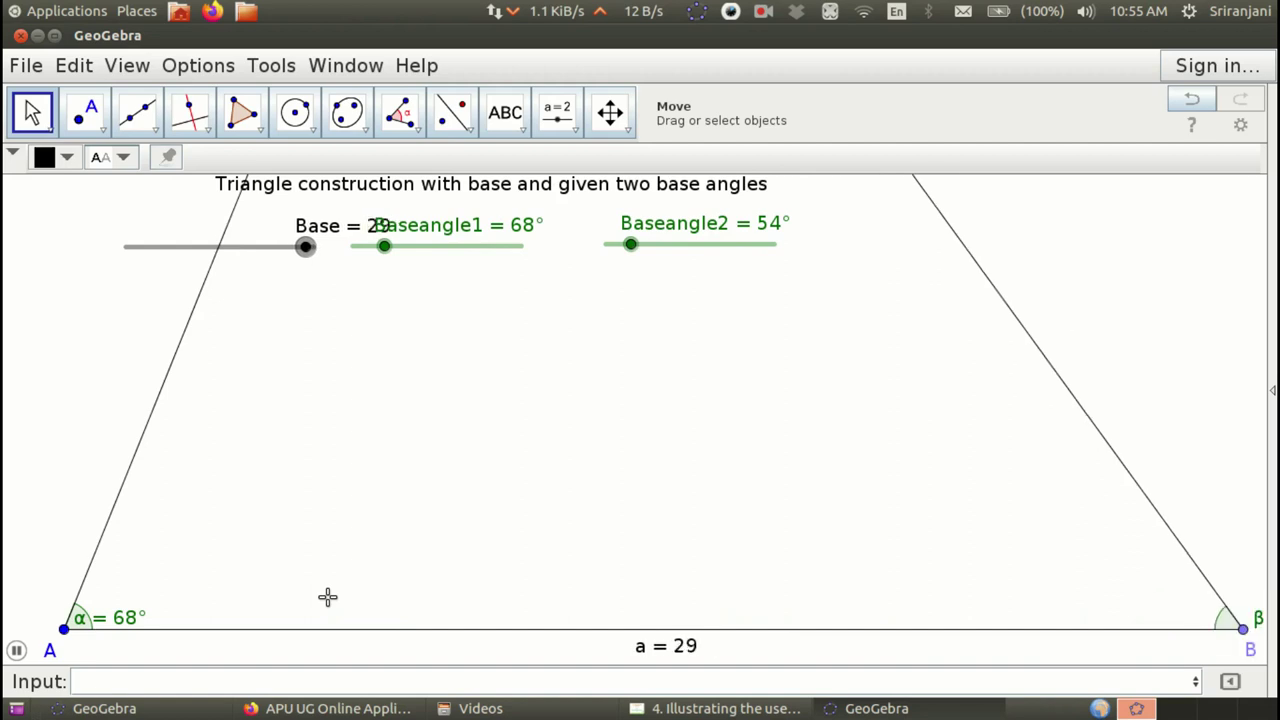
- Examine the Base slider's animation speed and repeat options in its properties
right_click(196, 250)
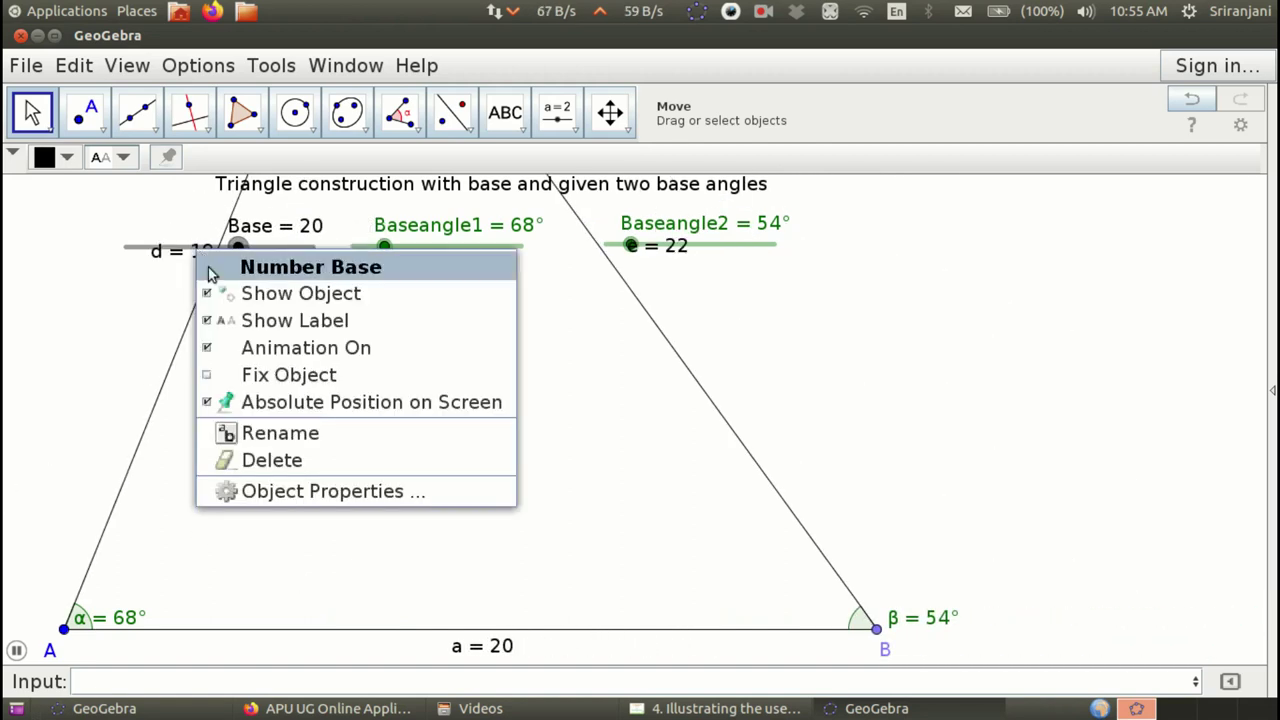
click(330, 491)
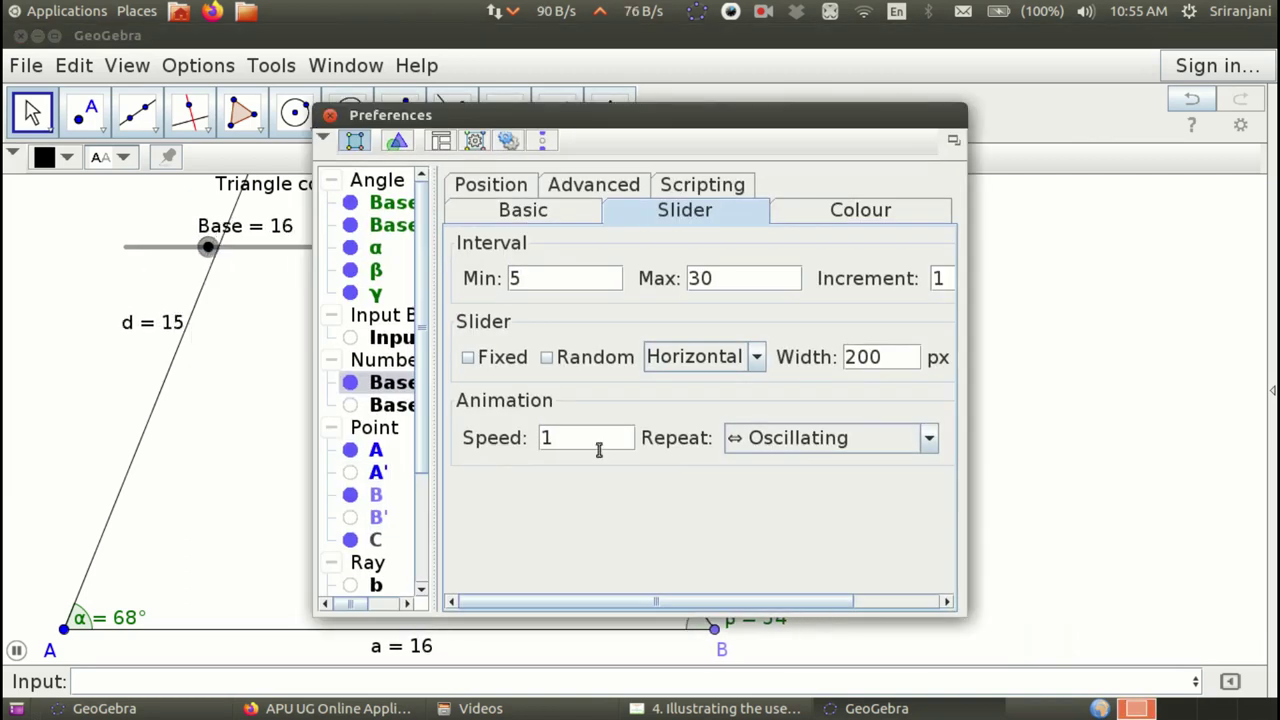
click(929, 446)
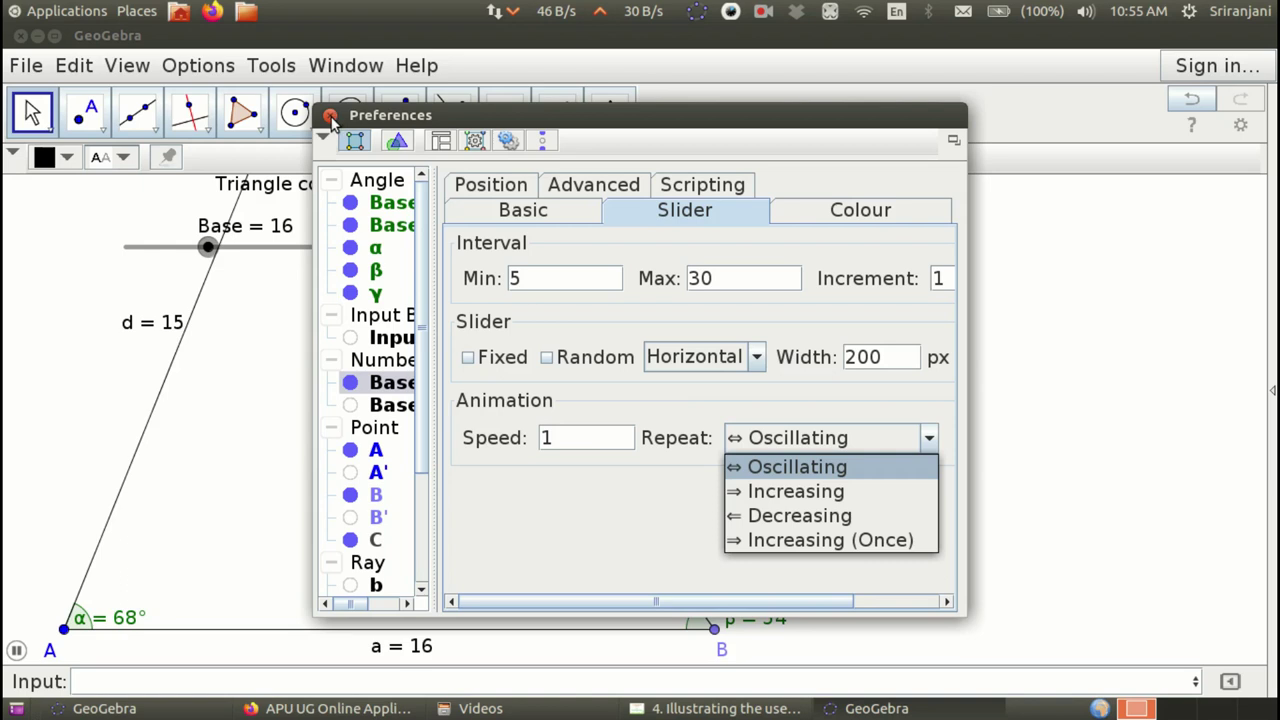
click(331, 117)
click(331, 117)
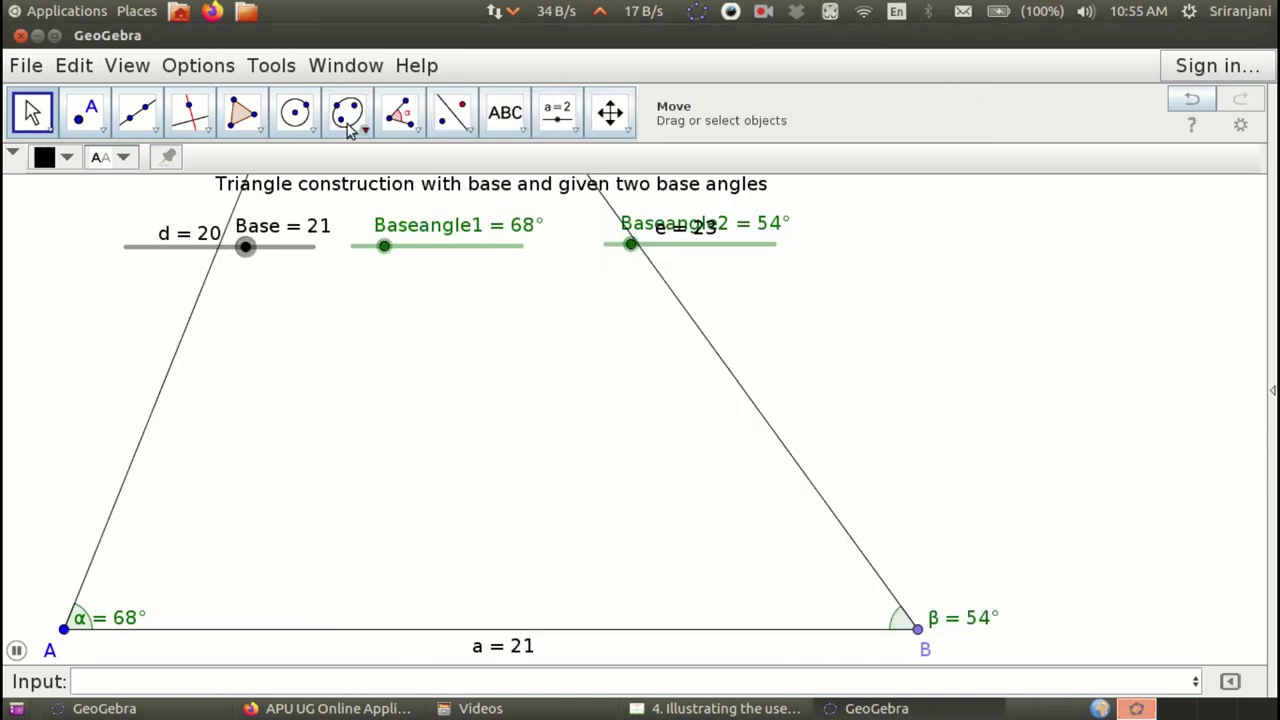
- Turn off the Base slider's animation and reduce its value to shrink the triangle
right_click(197, 250)
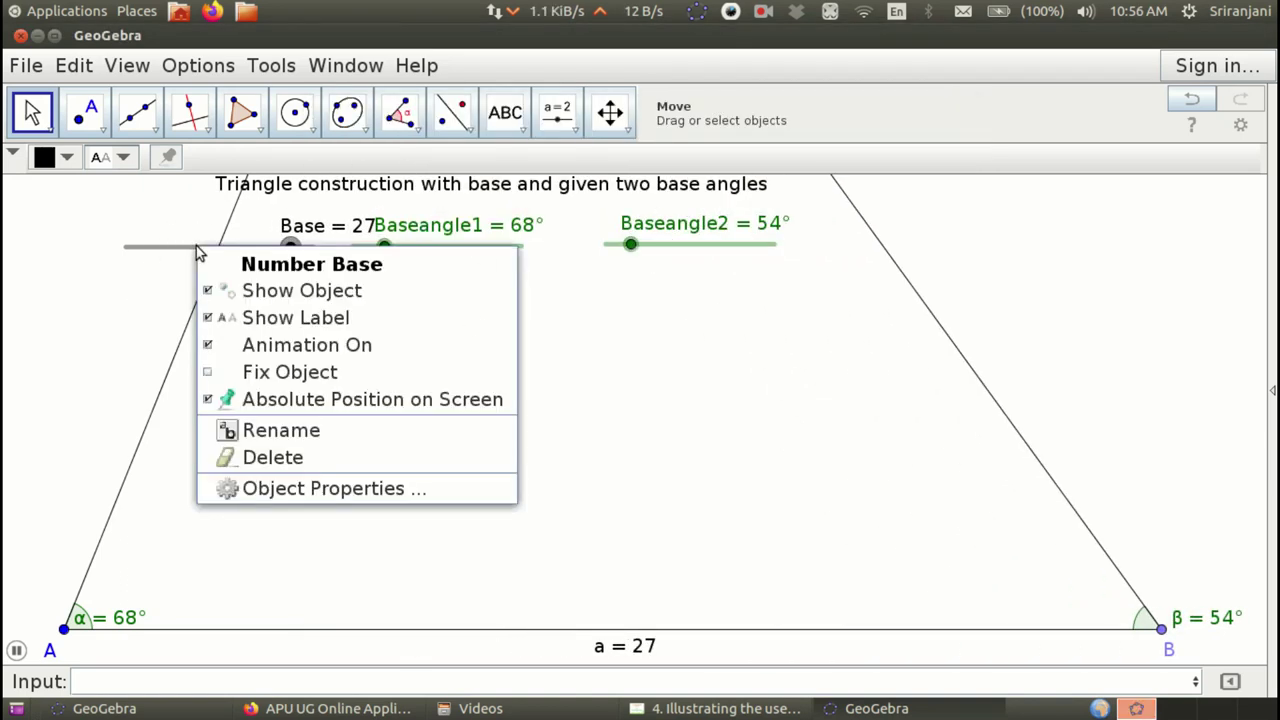
click(223, 344)
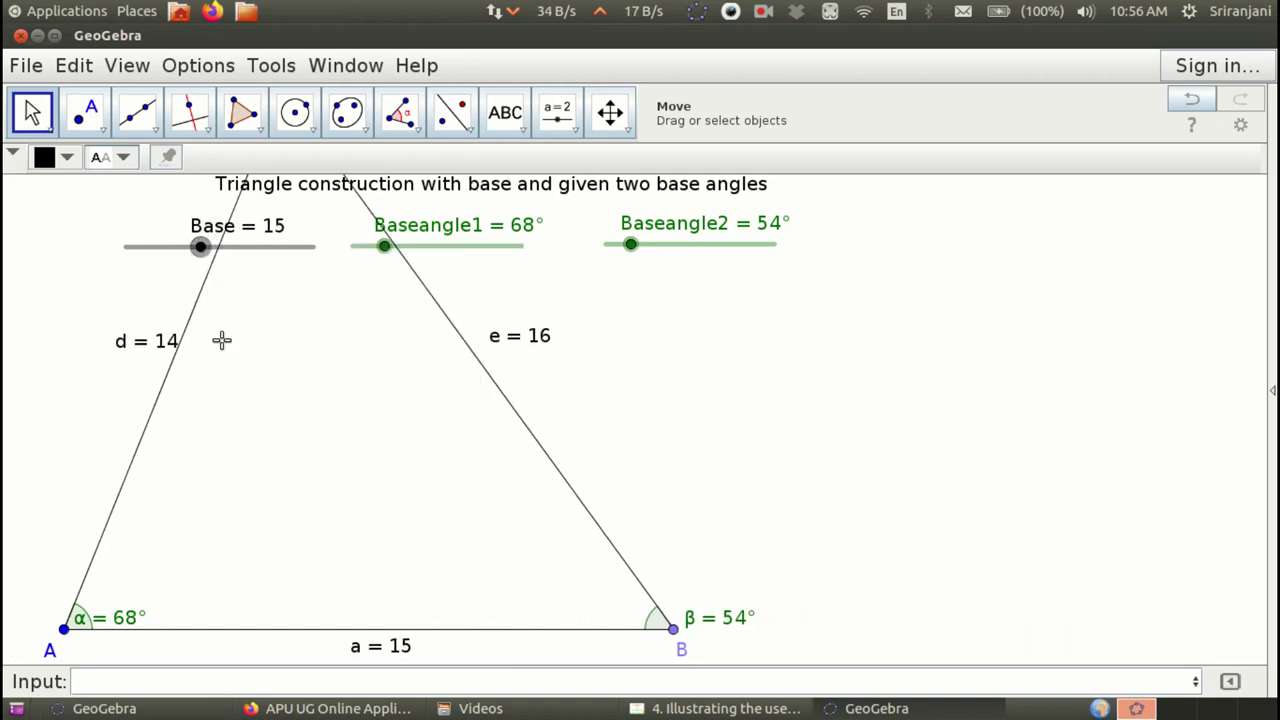
drag(201, 249, 148, 261)
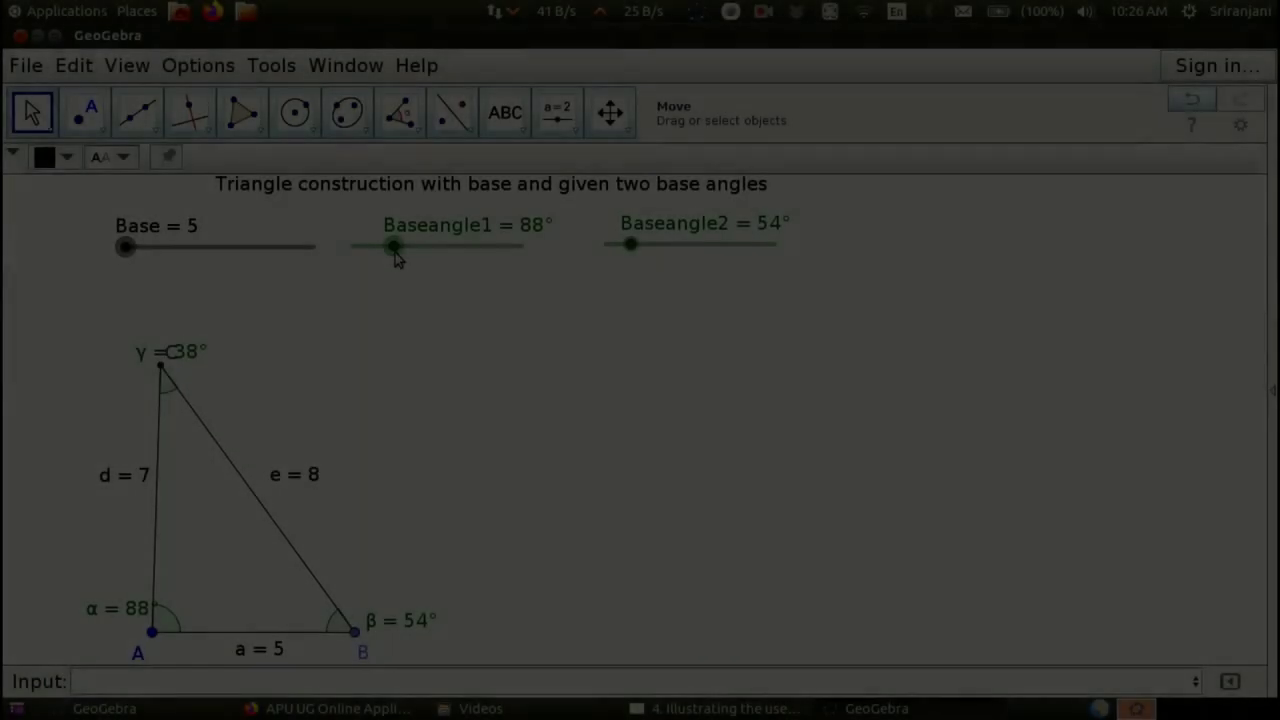
- Set the Baseangle1 slider to 68° and move the label of angle γ clear of the name of vertex C
mouse_move(397, 252)
mouse_down()
mouse_move(421, 259)
mouse_move(352, 250)
mouse_move(386, 262)
mouse_up()
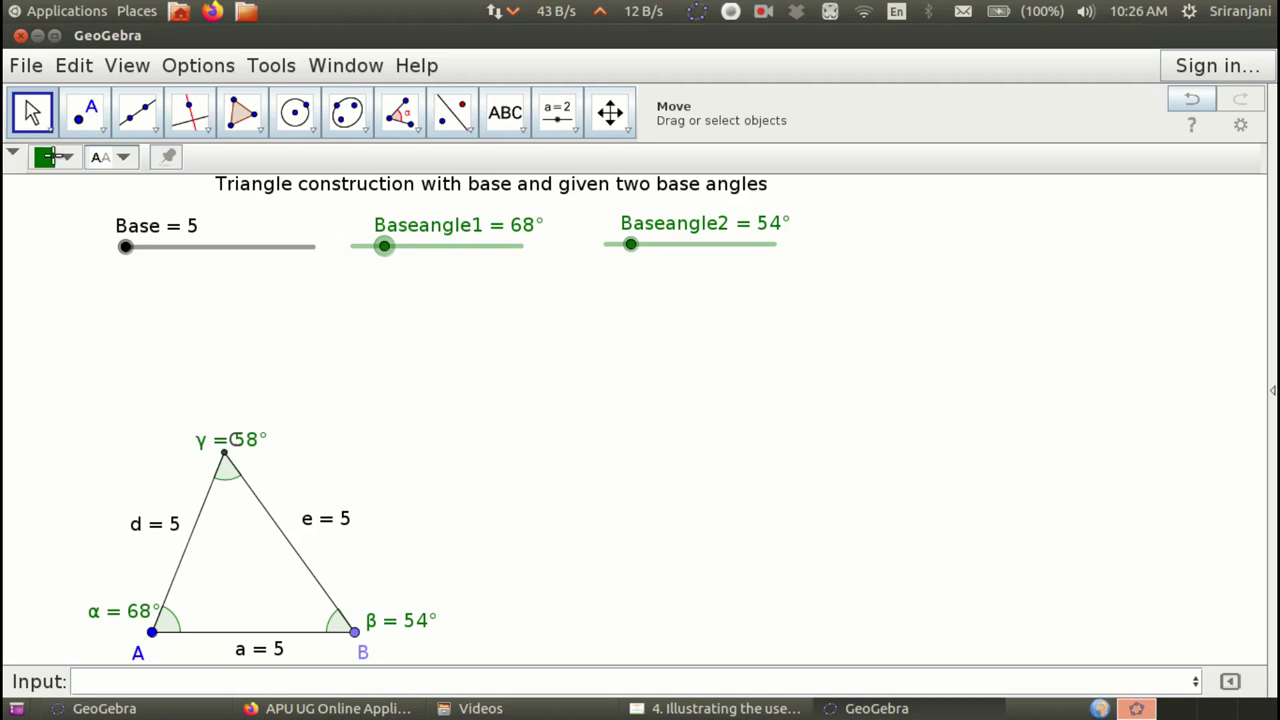
drag(200, 444, 160, 442)
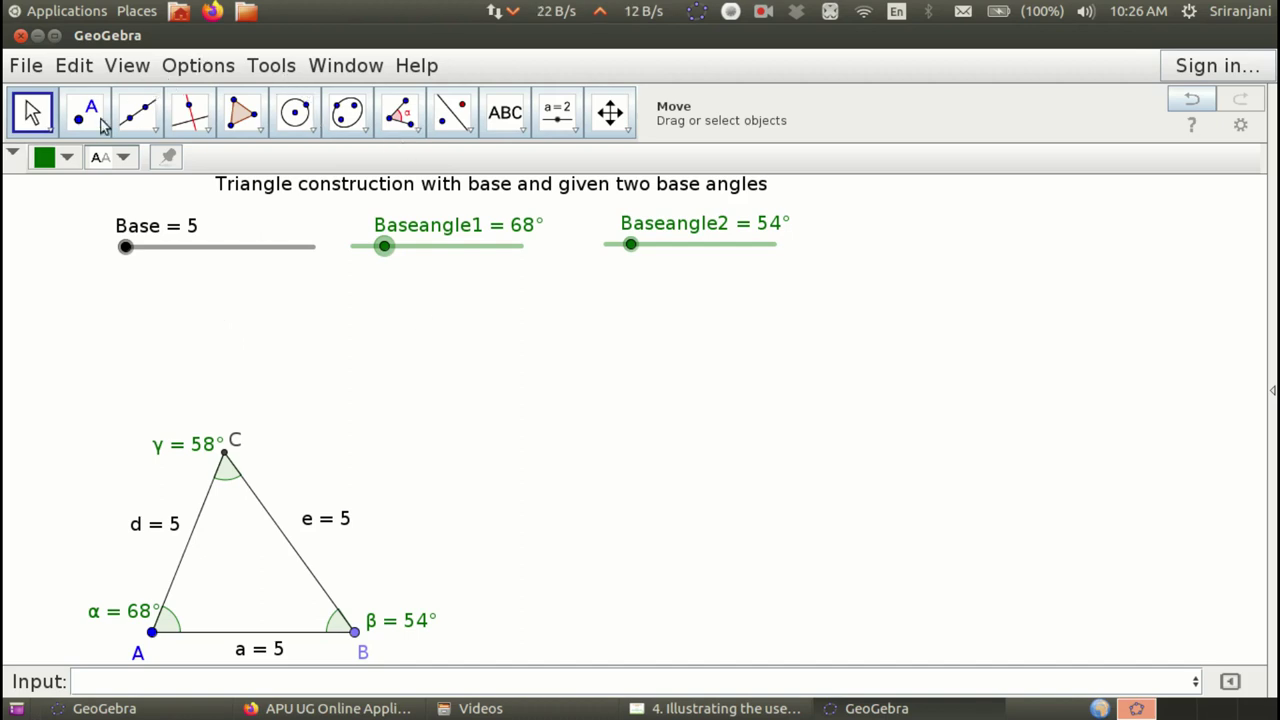
- Create a free point D beside the triangle, level with its base, show its label and place the label beside the point
click(98, 120)
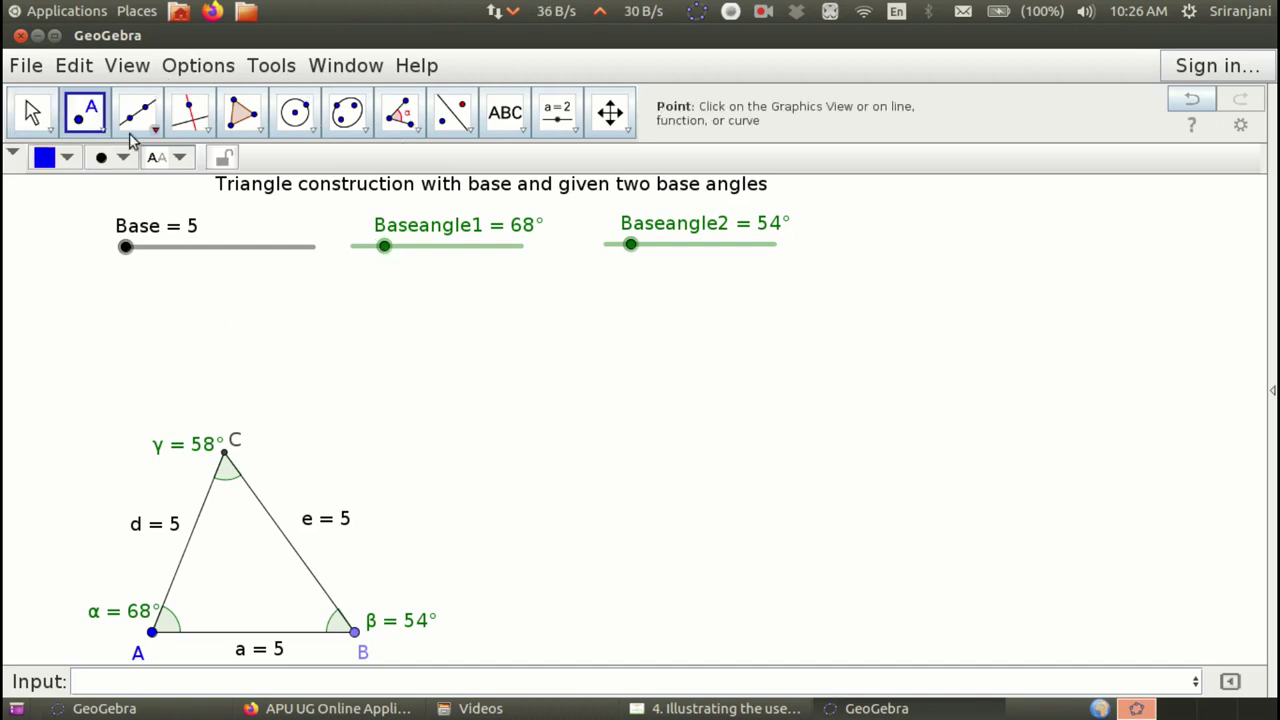
right_click(722, 630)
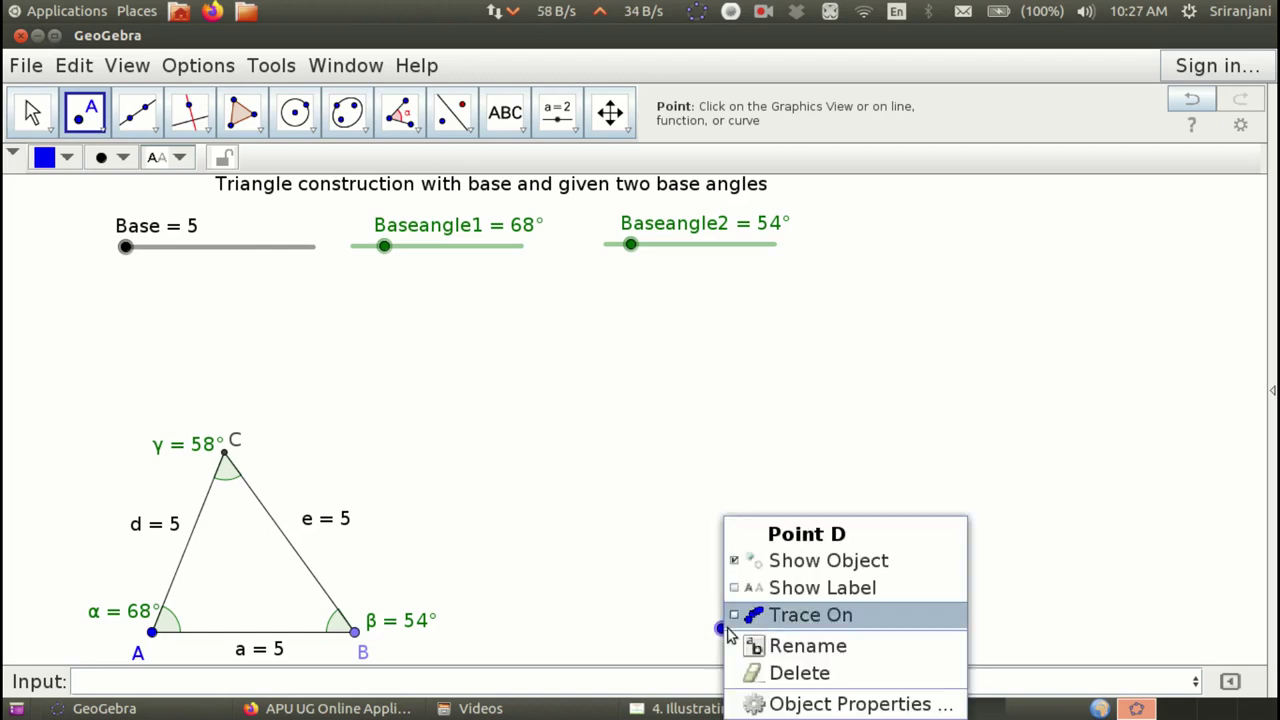
click(765, 587)
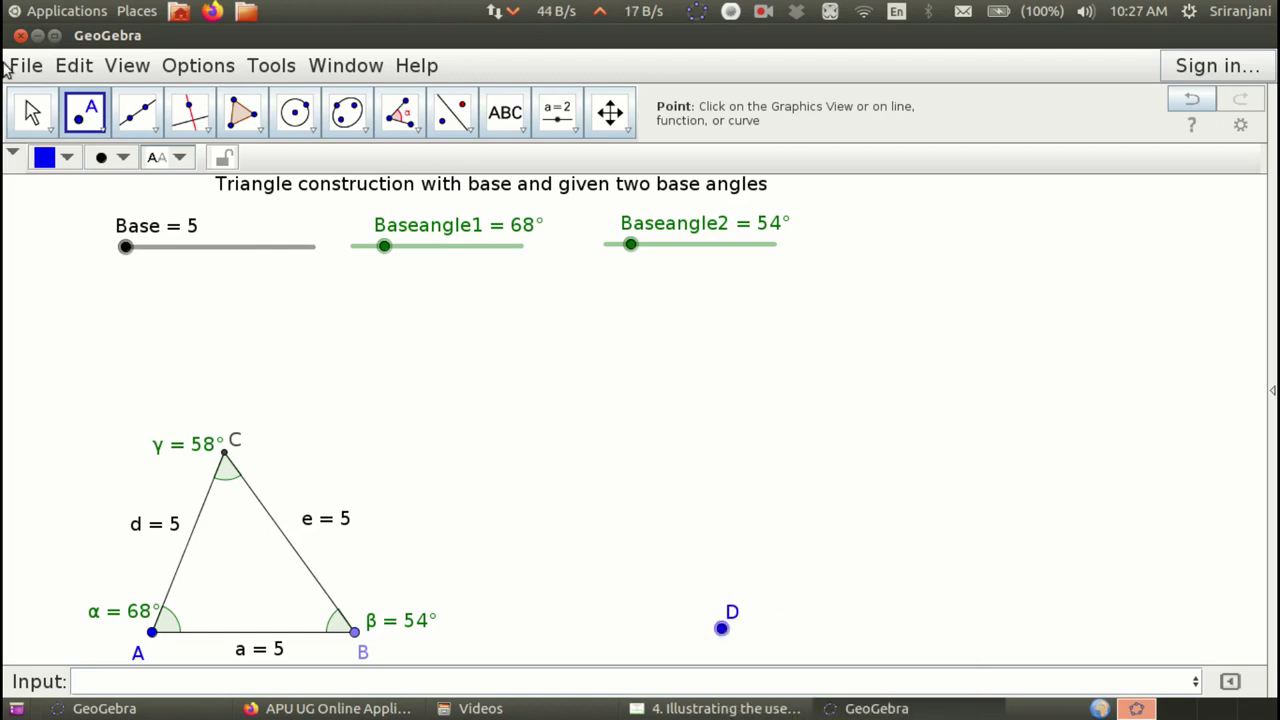
click(32, 114)
drag(731, 611, 709, 639)
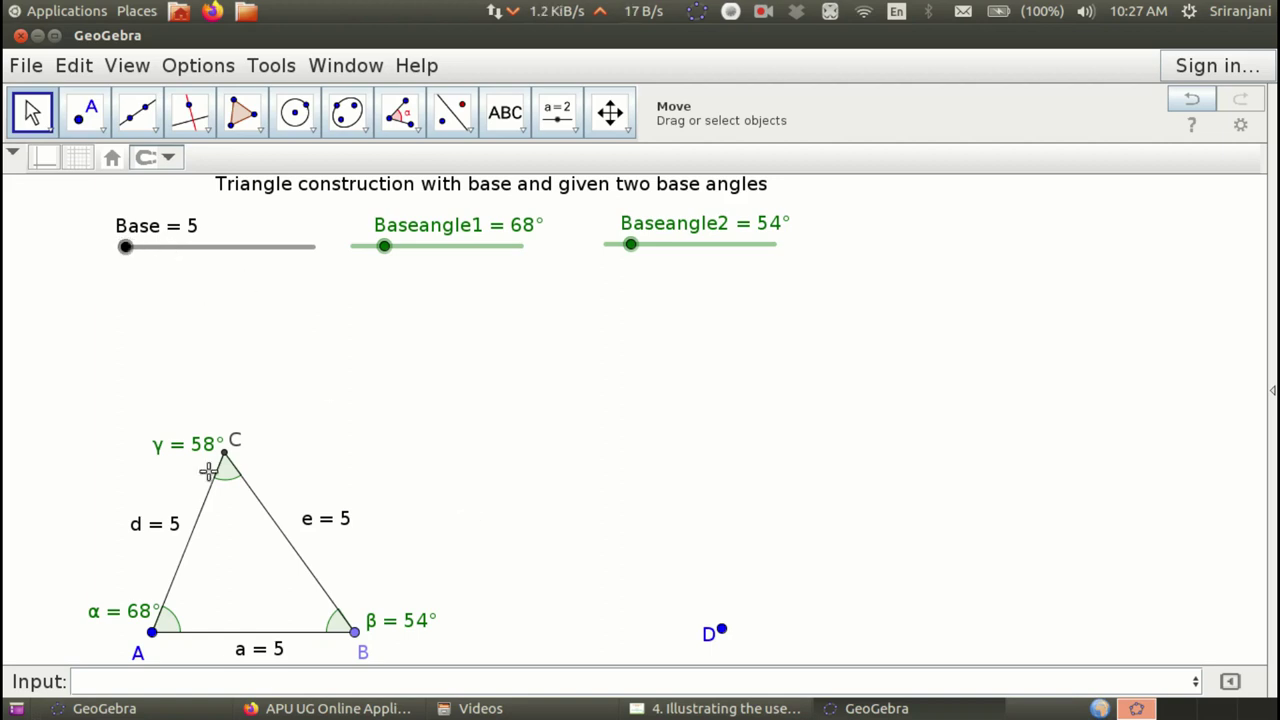
- Show the Algebra view again and move the triangle by placing point A at (1, -3)
click(130, 66)
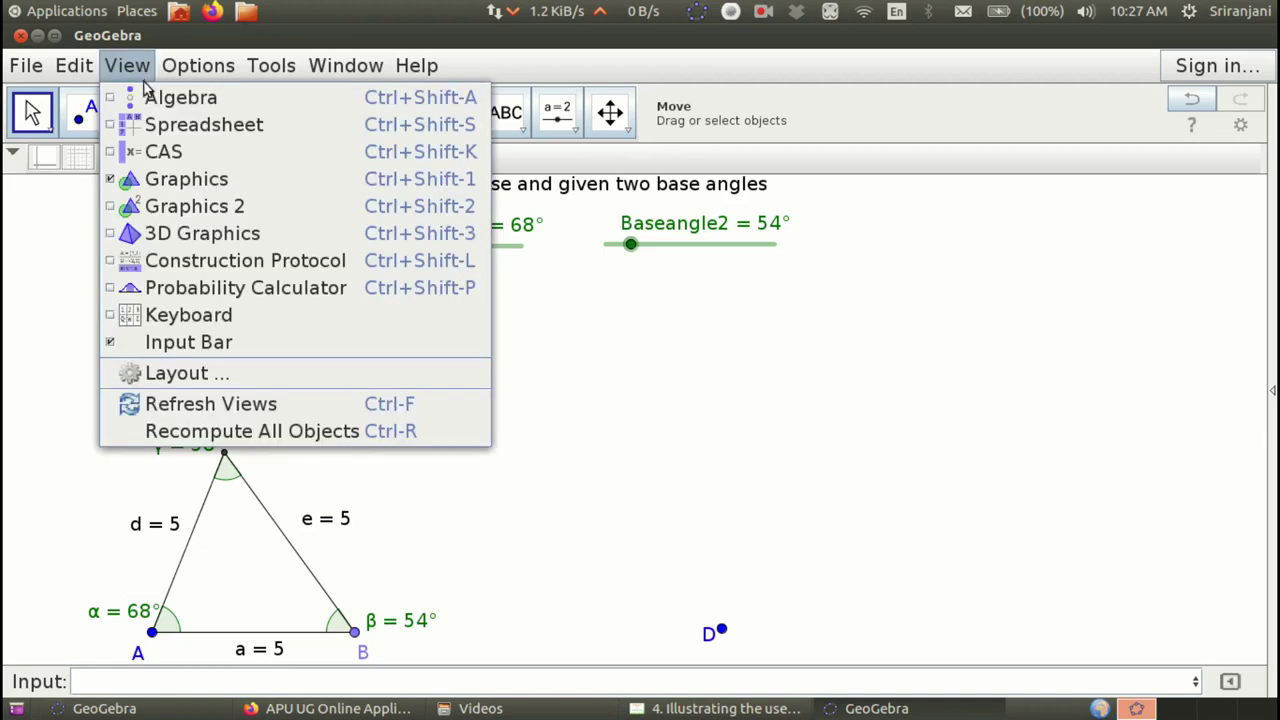
click(152, 97)
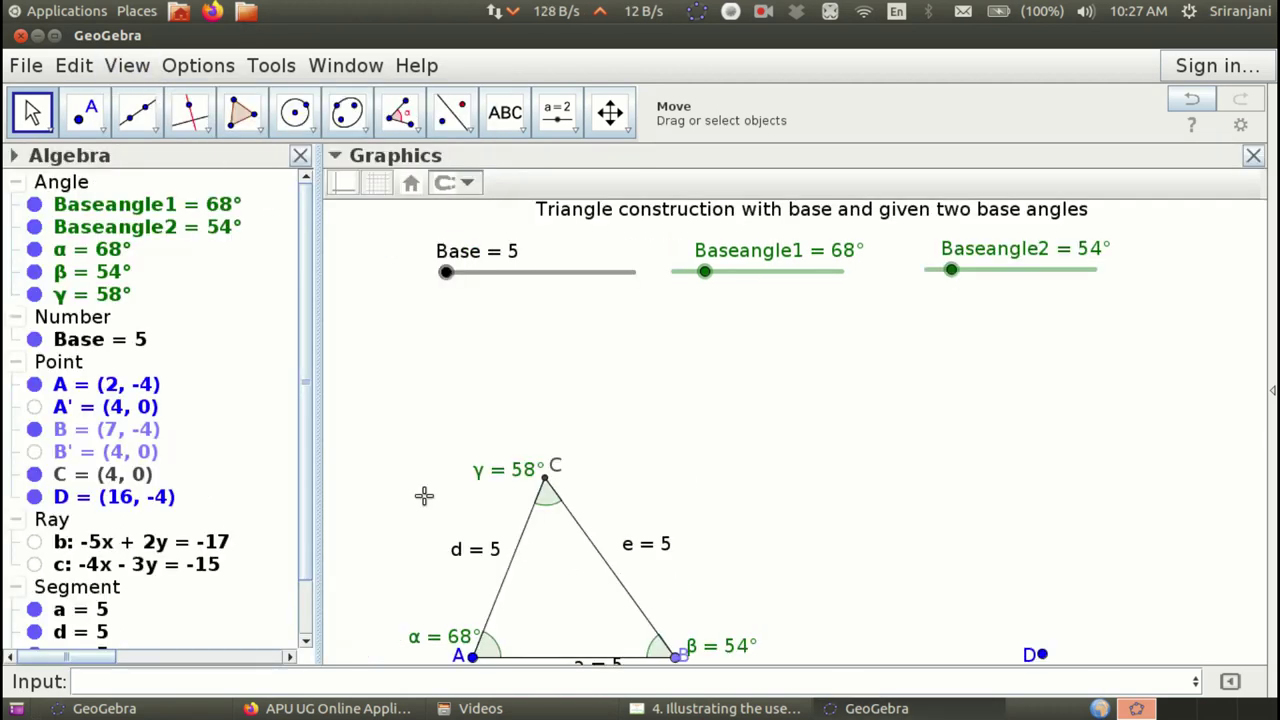
drag(472, 656, 444, 612)
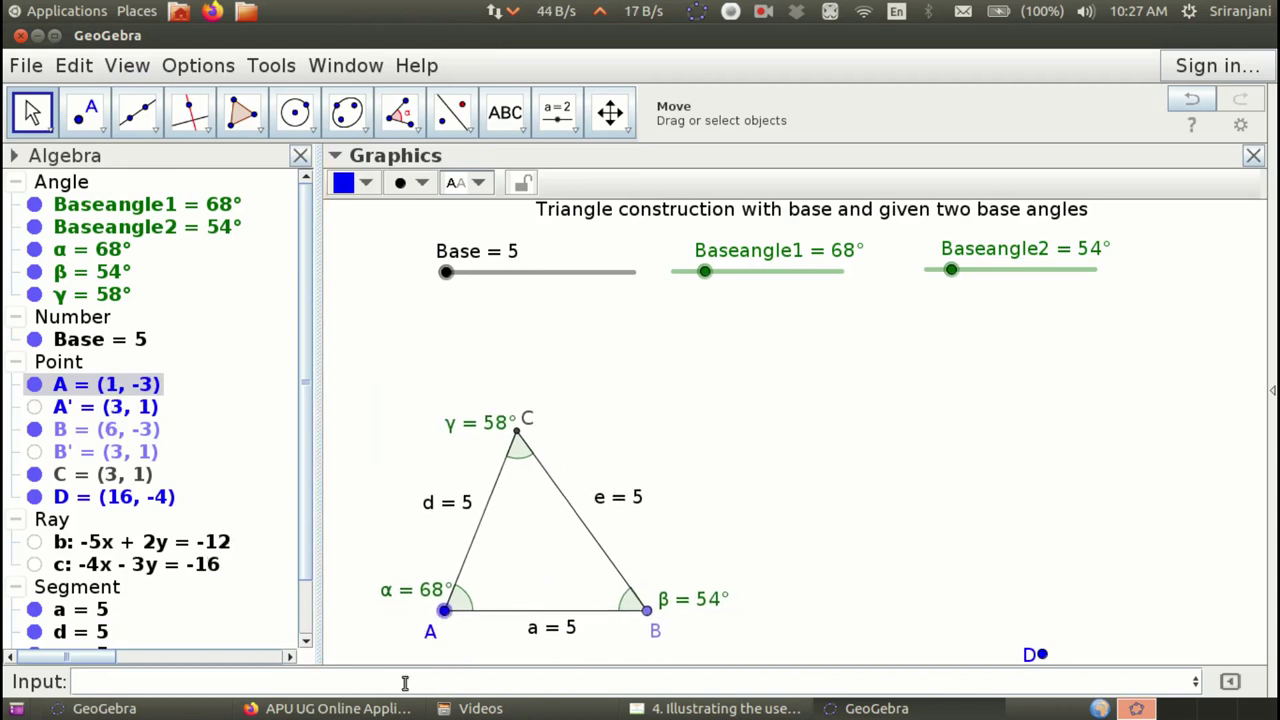
- Define the number Baselength=6 and move point D to (12, -3)
text(Baselength=6)
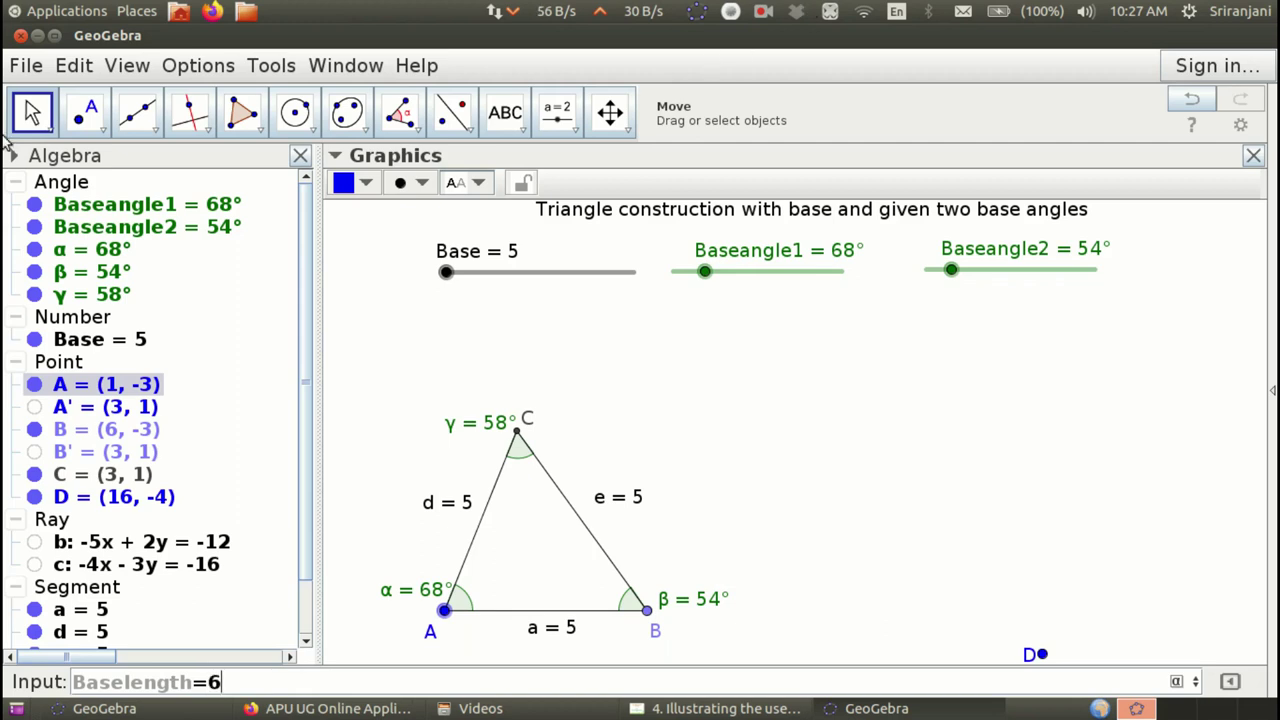
key(Return)
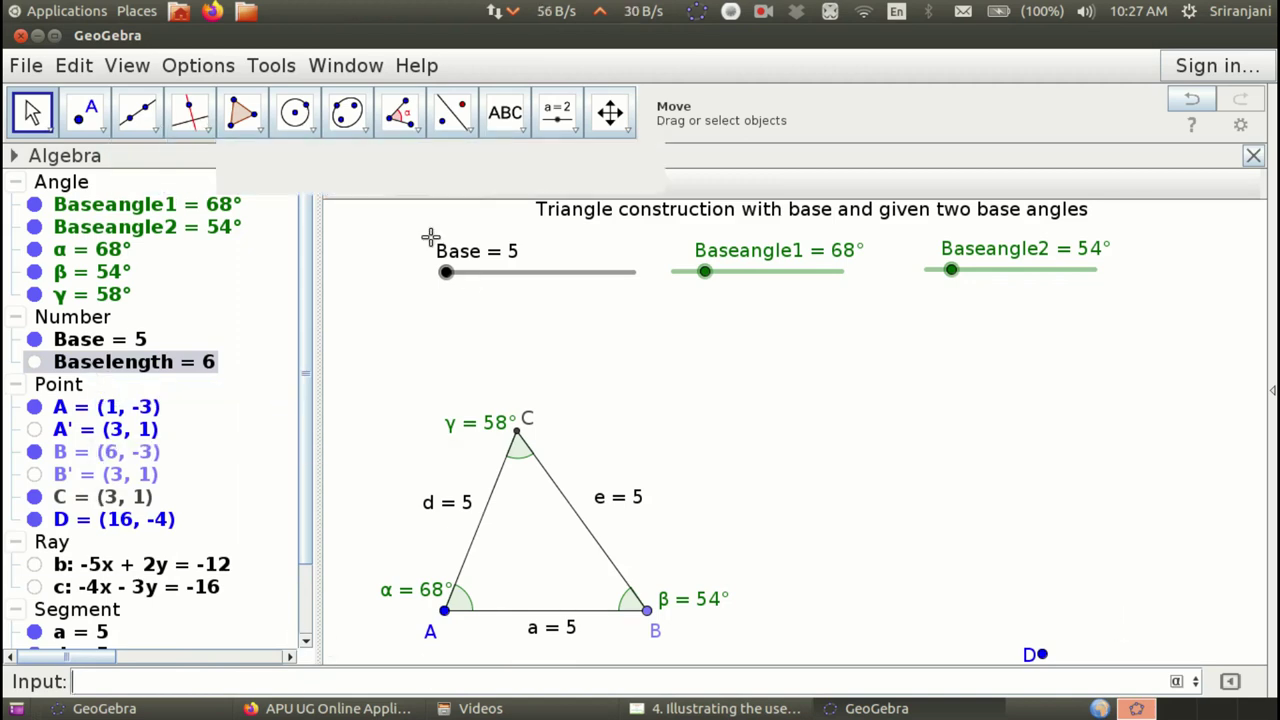
click(1038, 655)
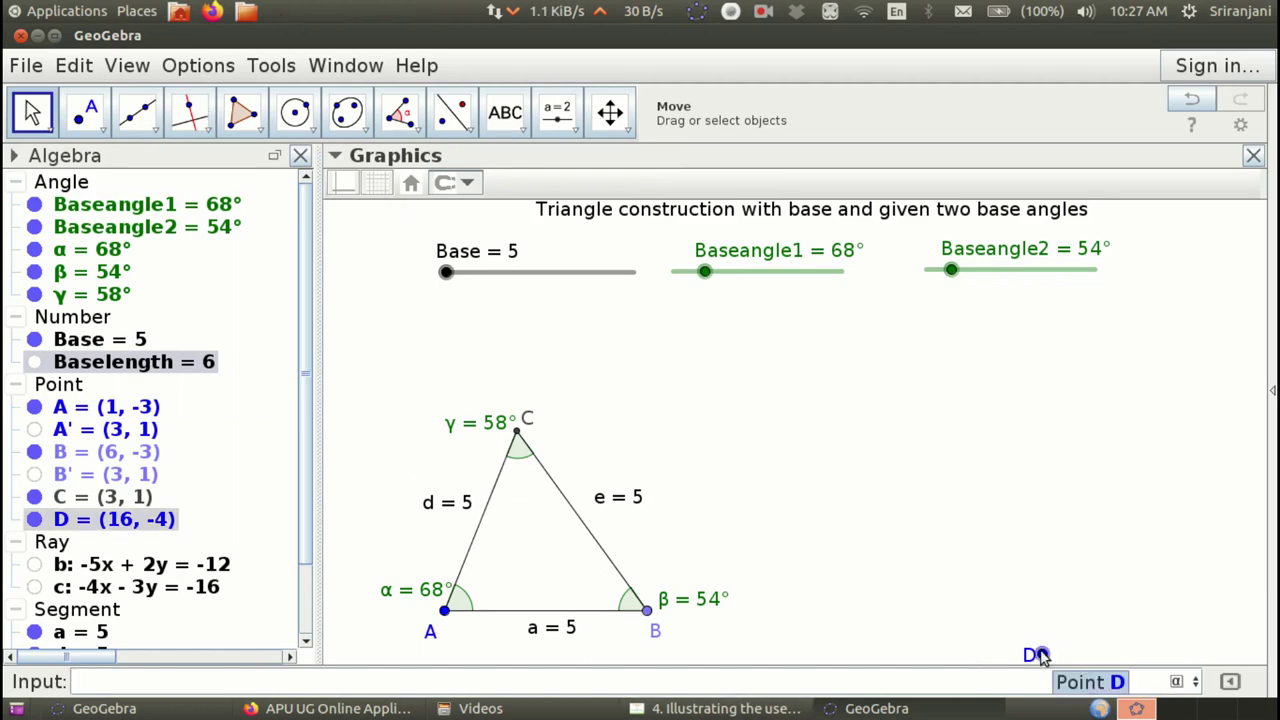
drag(1040, 655, 868, 617)
- Enter the Segment command in the input bar
click(141, 678)
text(Segment)
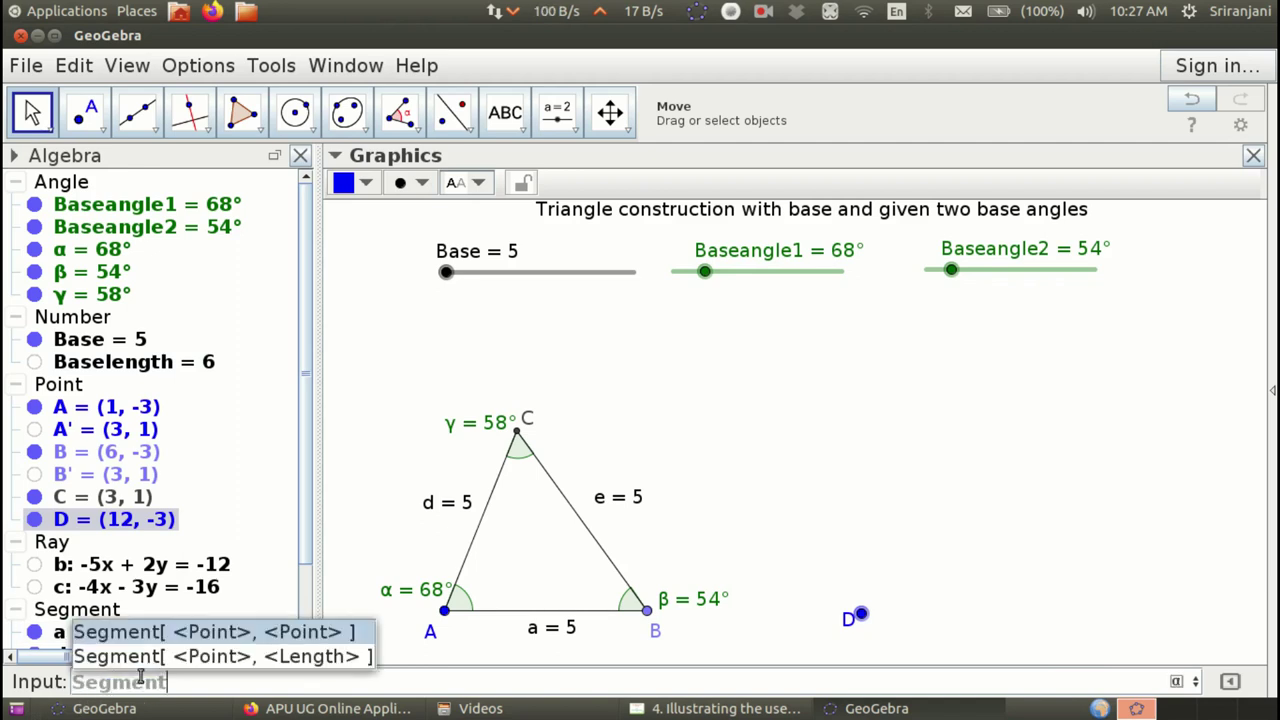